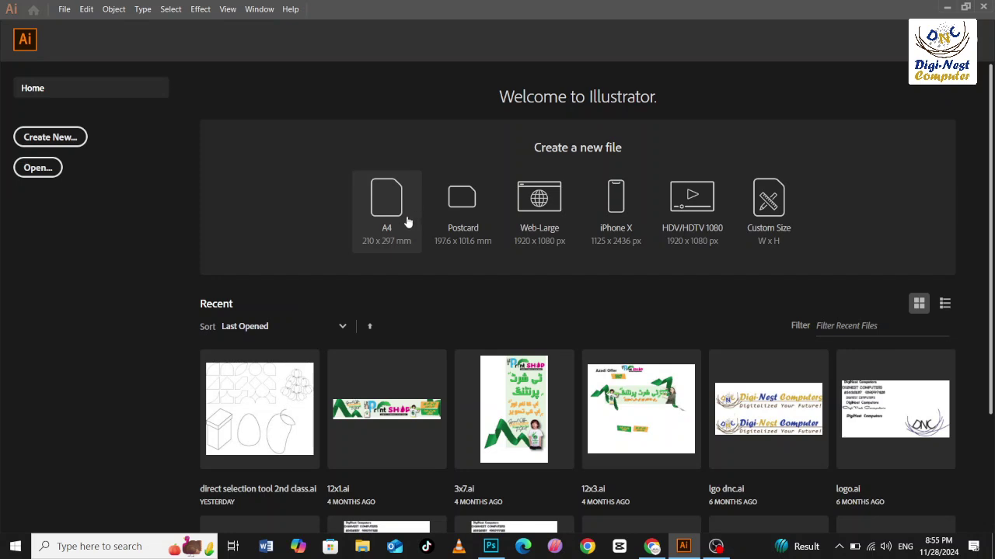
Create a new A4 document and float its window separately from the other open document
click(375, 196)
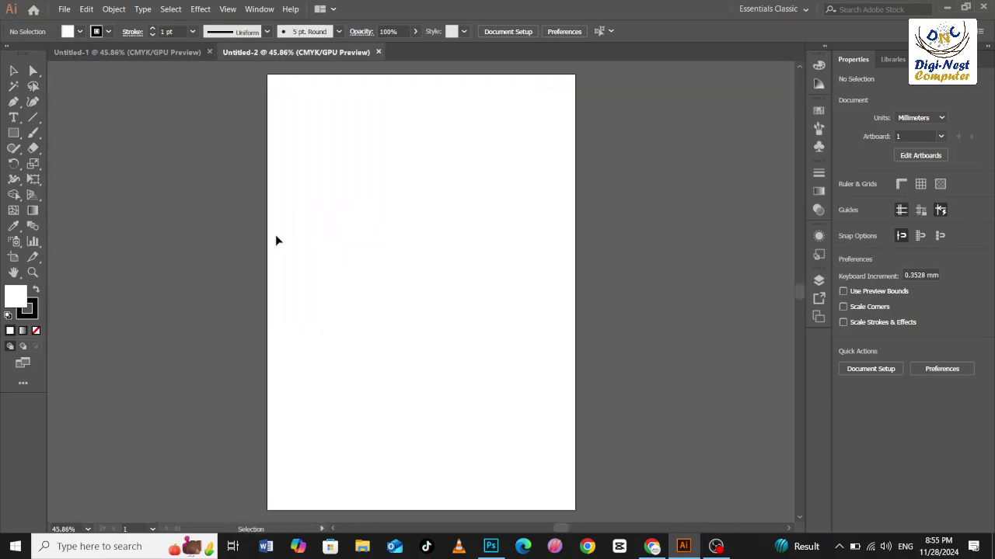
drag(239, 52, 201, 86)
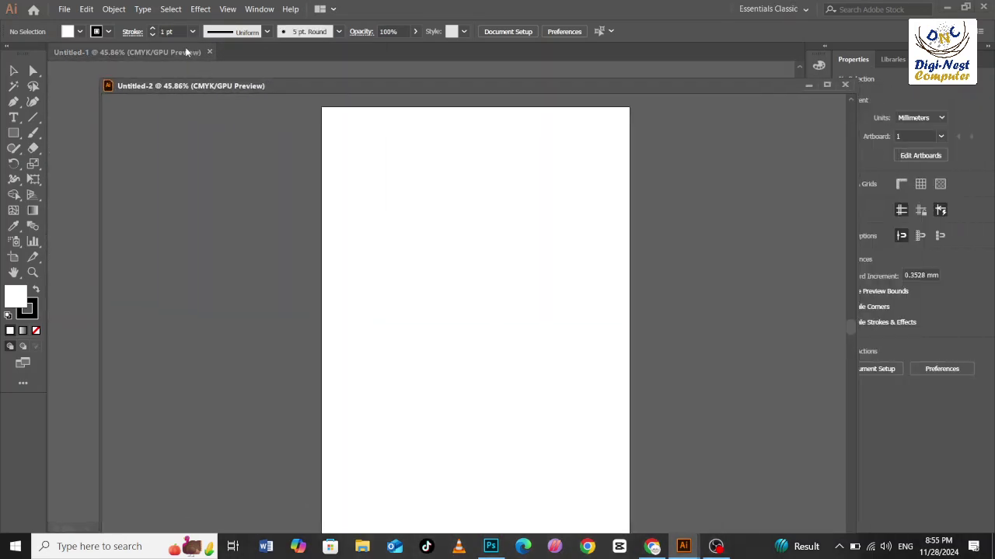
drag(119, 80, 90, 73)
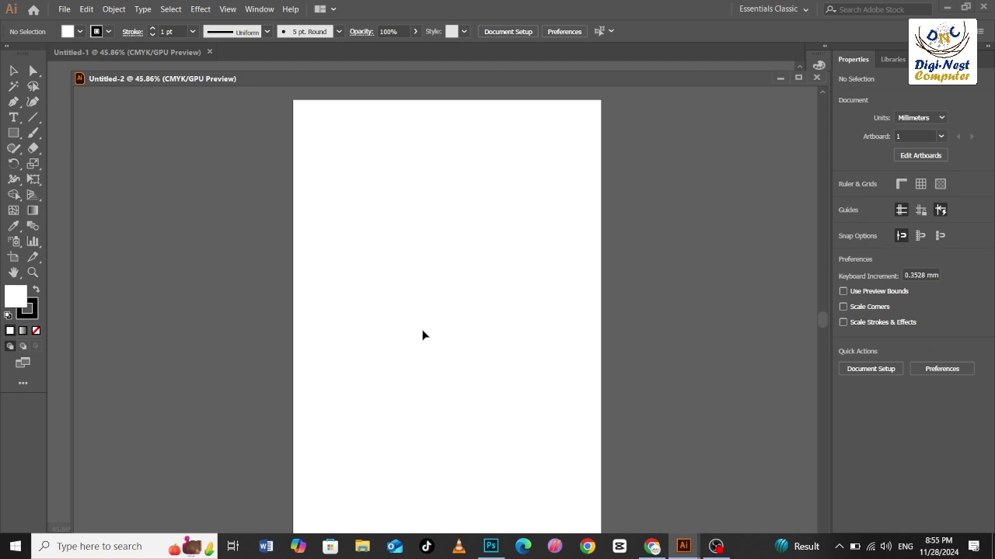
Draw a trial curved segment with the Pen tool in the upper part of the artboard and delete it
key(p)
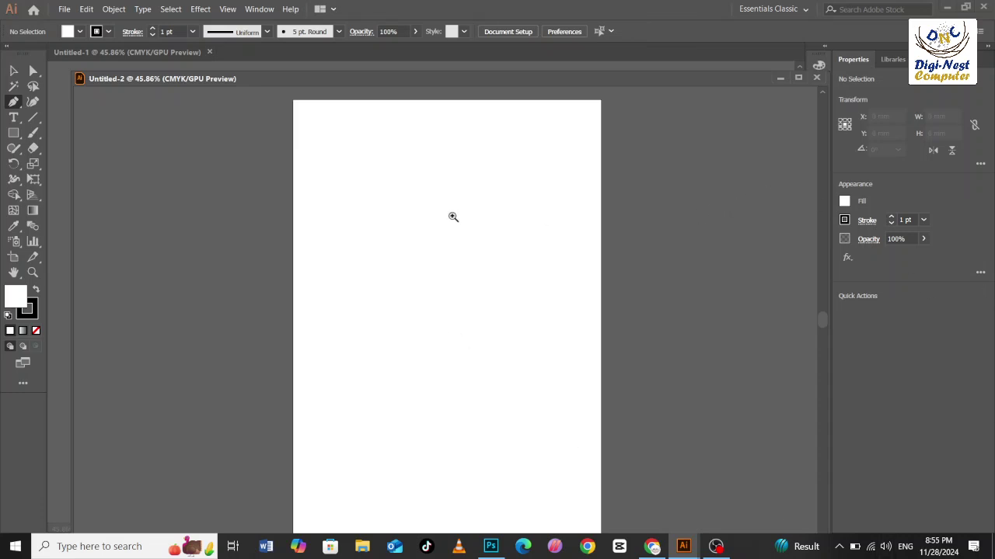
scroll(453, 222, up, 1)
scroll(390, 228, up, 1)
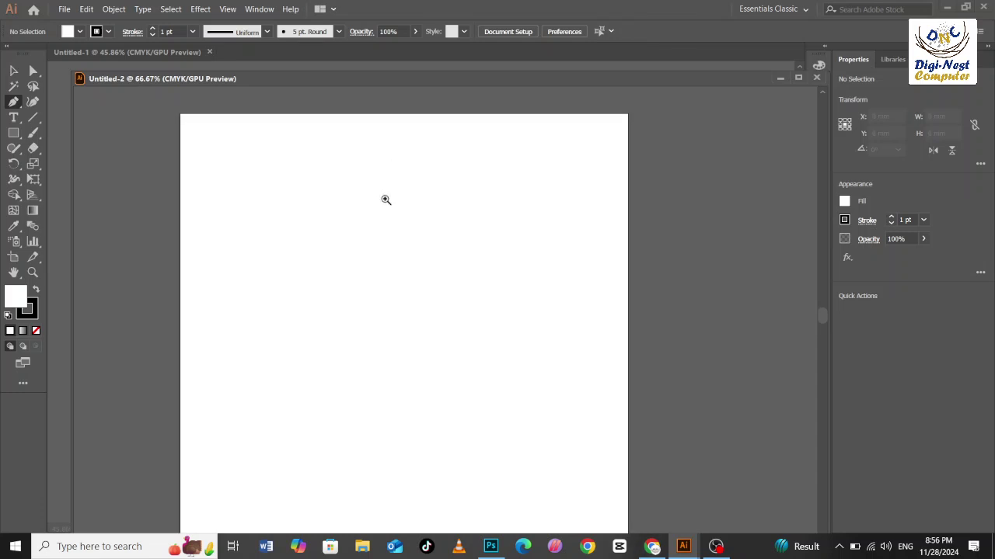
scroll(384, 200, up, 1)
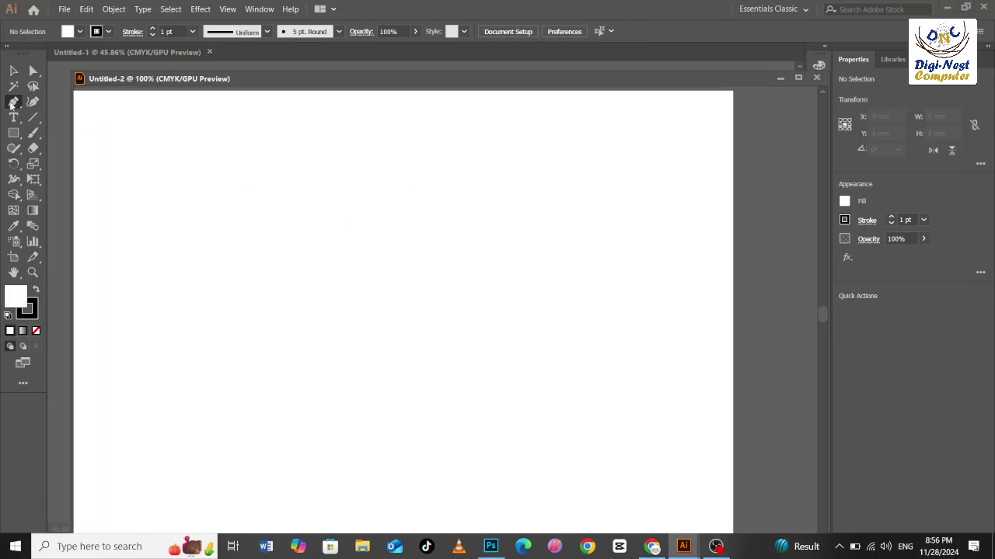
click(14, 102)
click(53, 103)
click(312, 202)
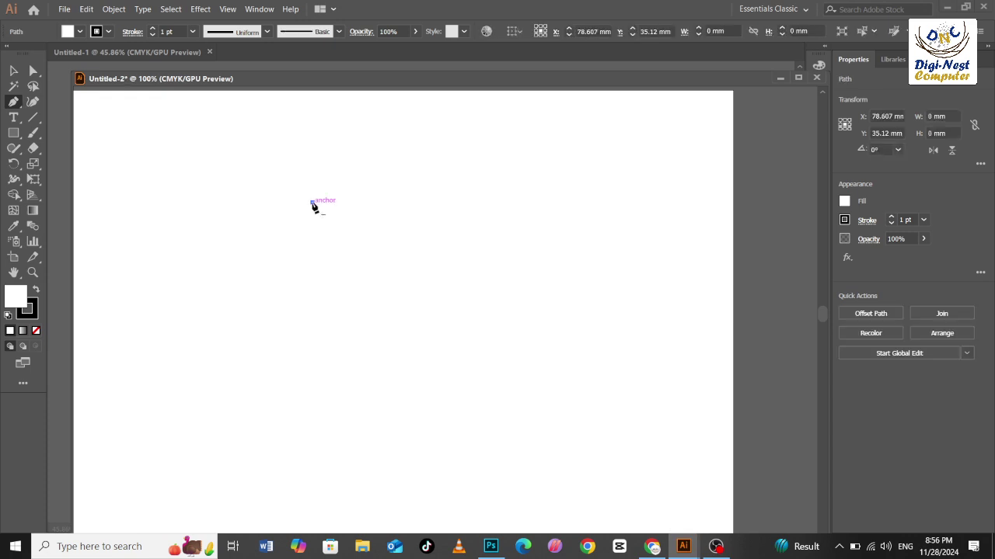
click(300, 346)
key(ctrl+plus)
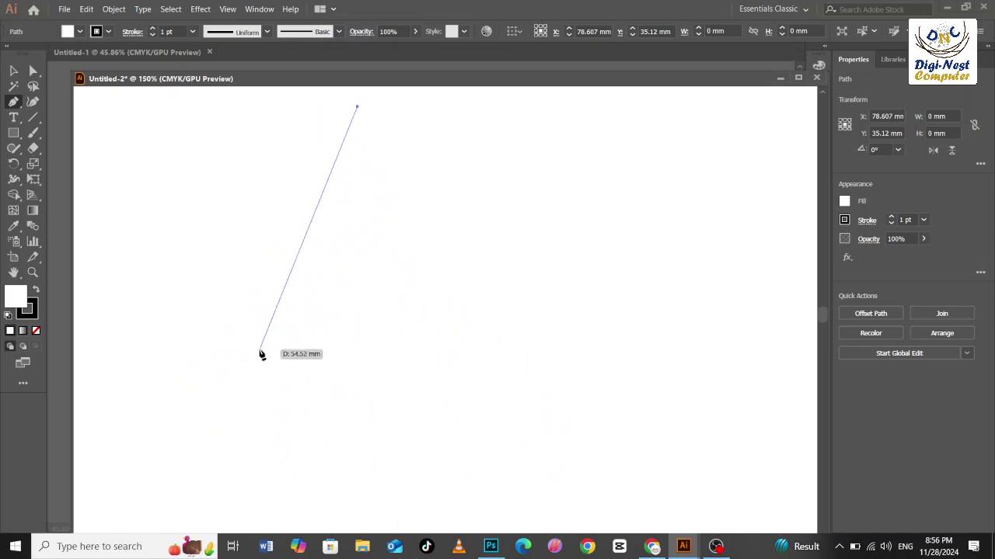
drag(259, 350, 287, 411)
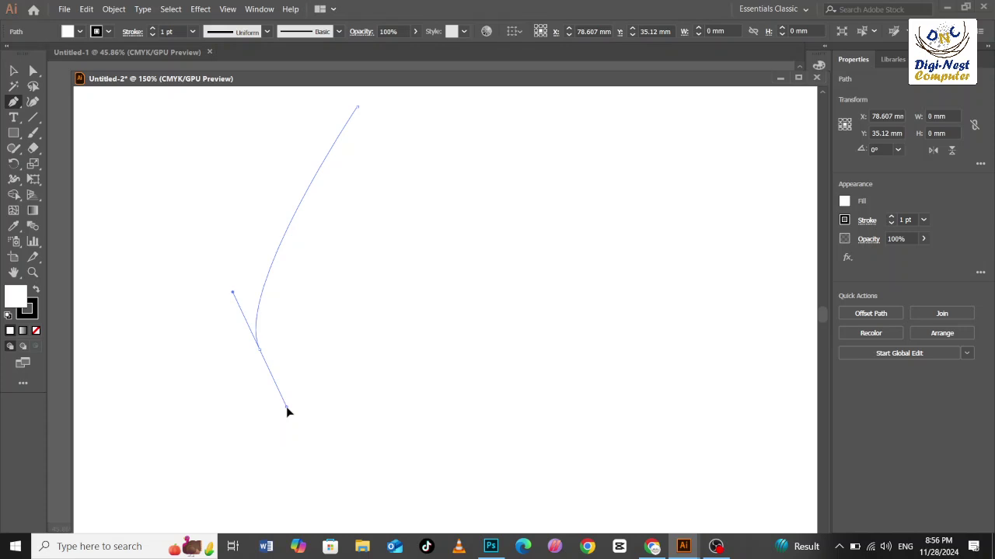
drag(287, 411, 348, 536)
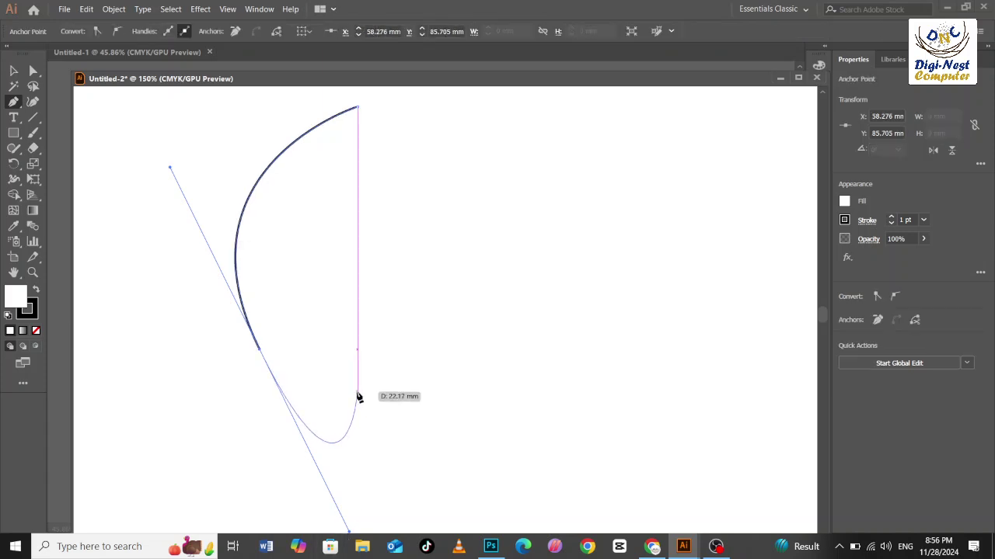
key(ctrl+minus)
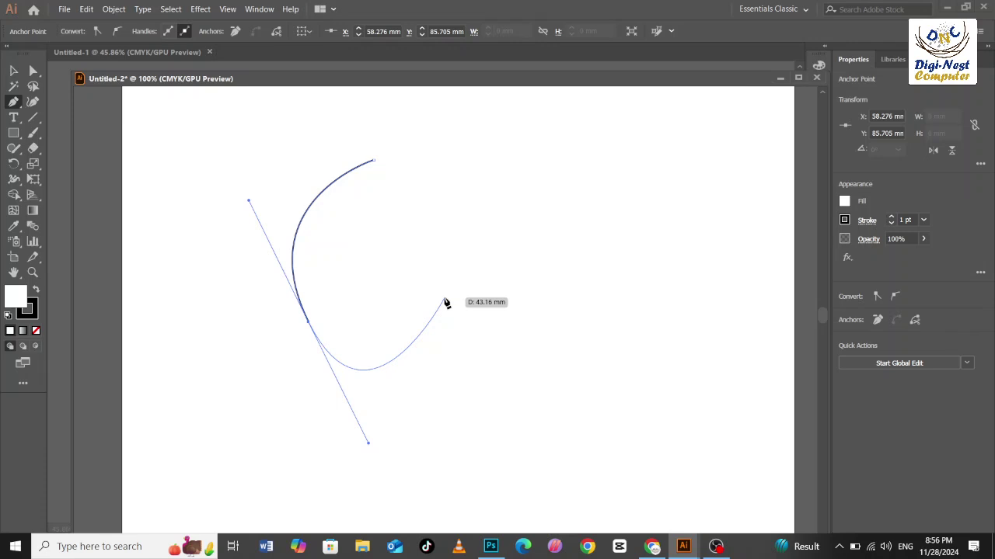
key(Delete)
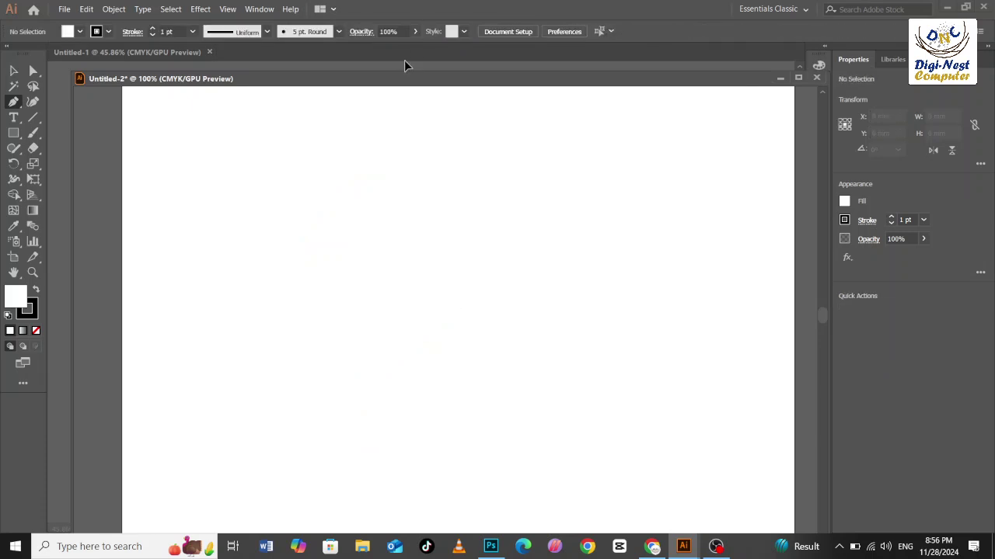
drag(369, 132, 388, 276)
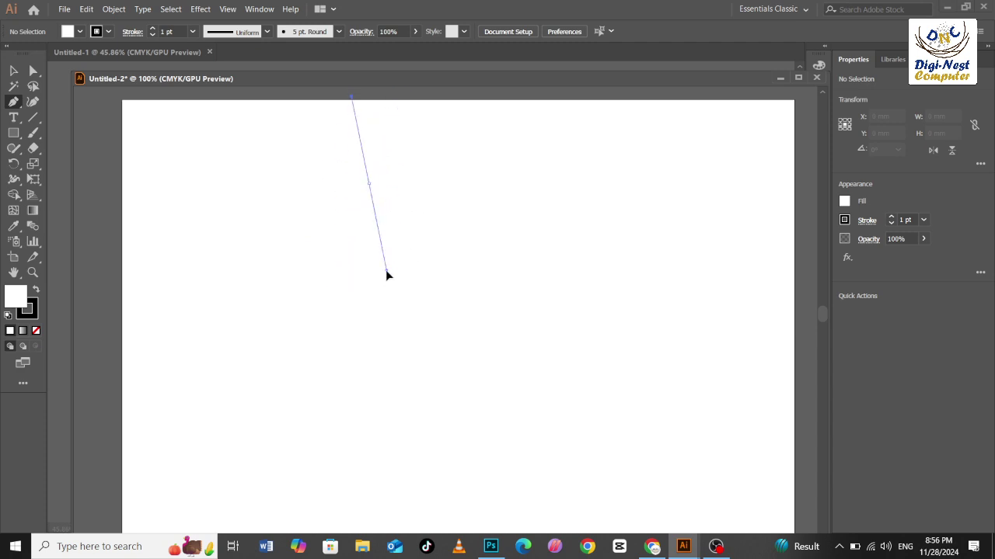
drag(388, 275, 388, 275)
key(ctrl+z)
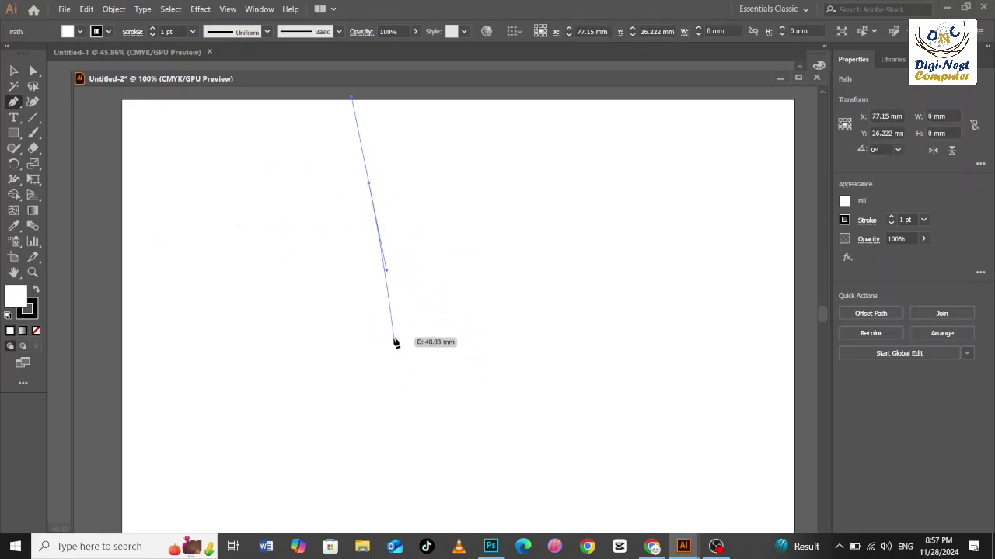
key(ctrl+z)
key(ctrl+z)
Draw a nearly vertical straight test segment about 65 mm long with the Pen tool and undo it
click(335, 192)
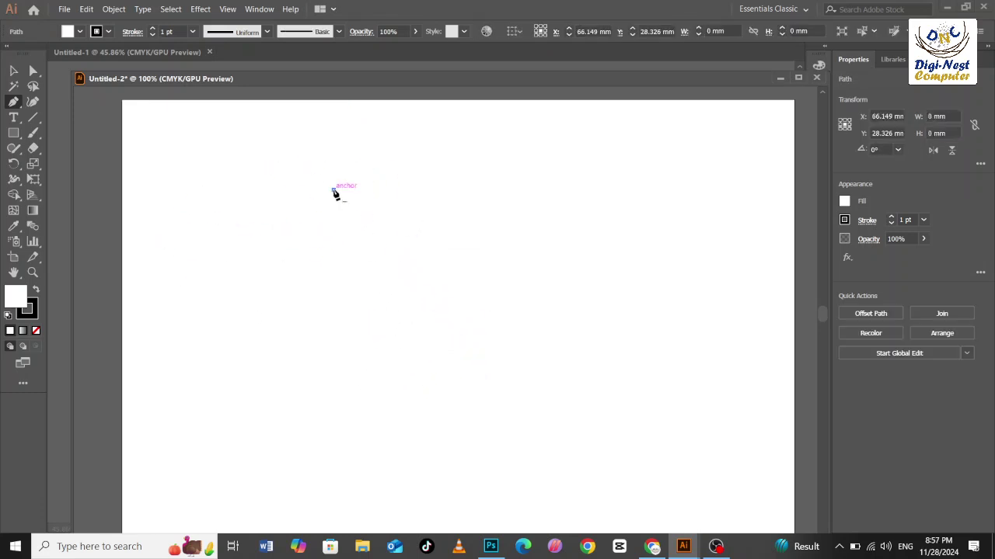
click(340, 400)
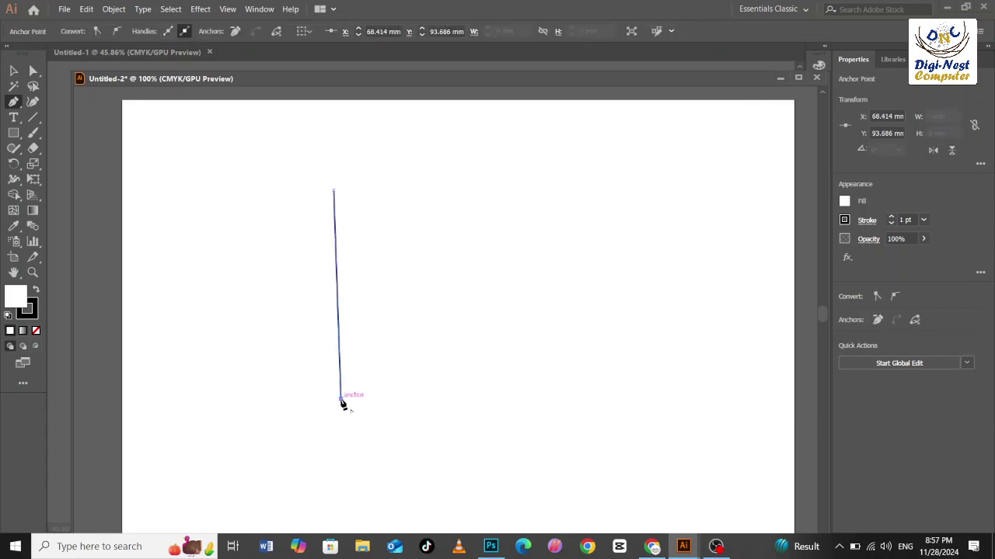
key(ctrl+z)
key(ctrl+z)
key(ctrl+z)
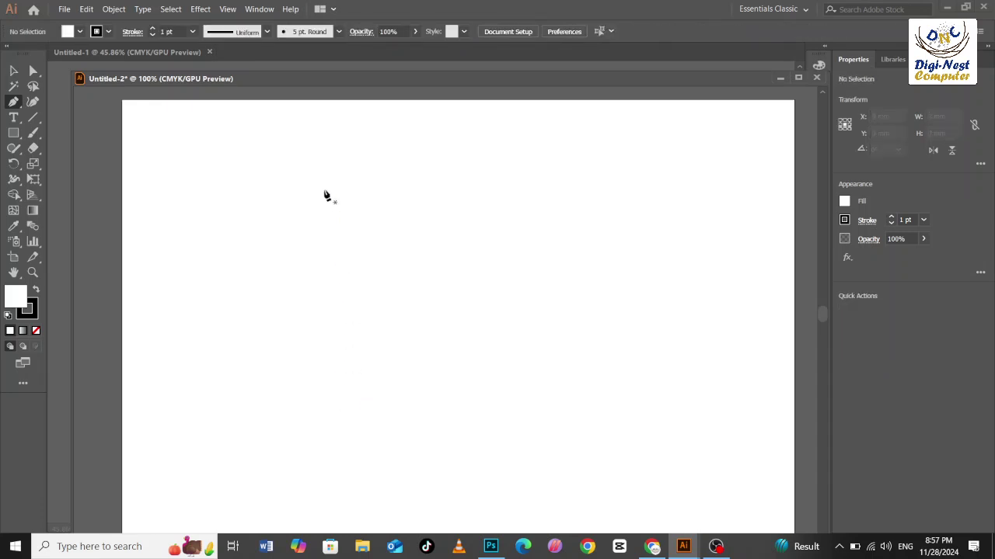
Draw an open Pen path with a C-shaped curve that continues from a corner anchor into a straight segment about 52 mm long
click(323, 191)
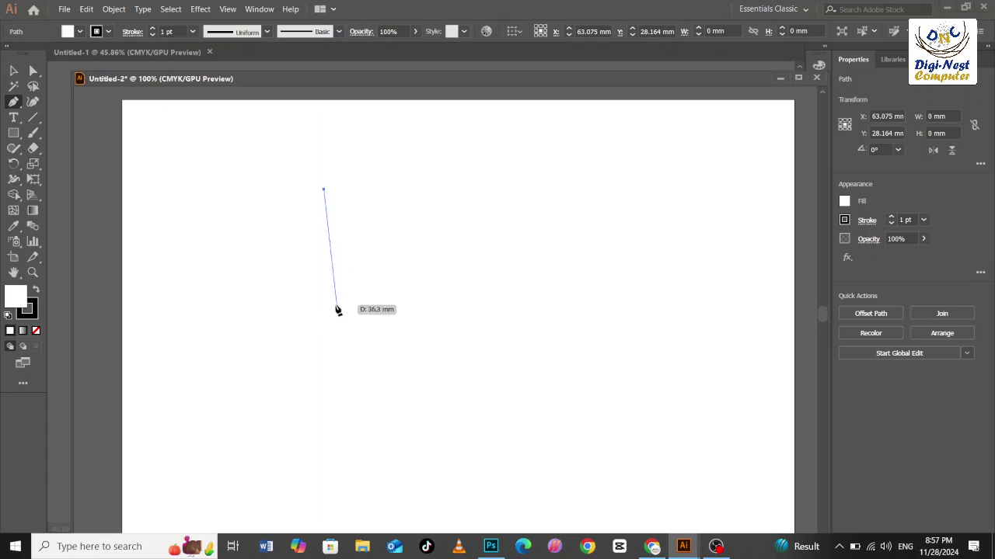
drag(289, 316, 327, 414)
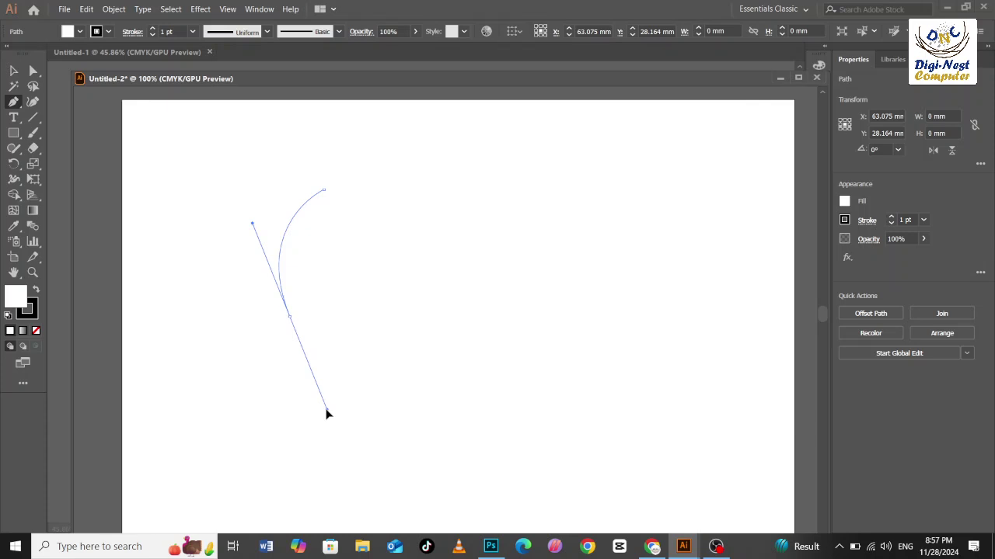
drag(326, 414, 328, 408)
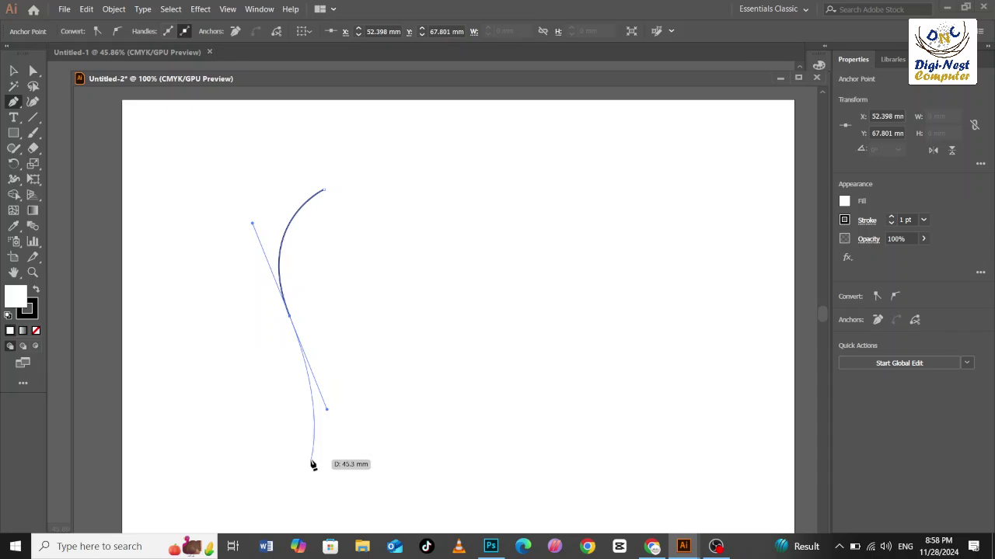
drag(322, 415, 327, 410)
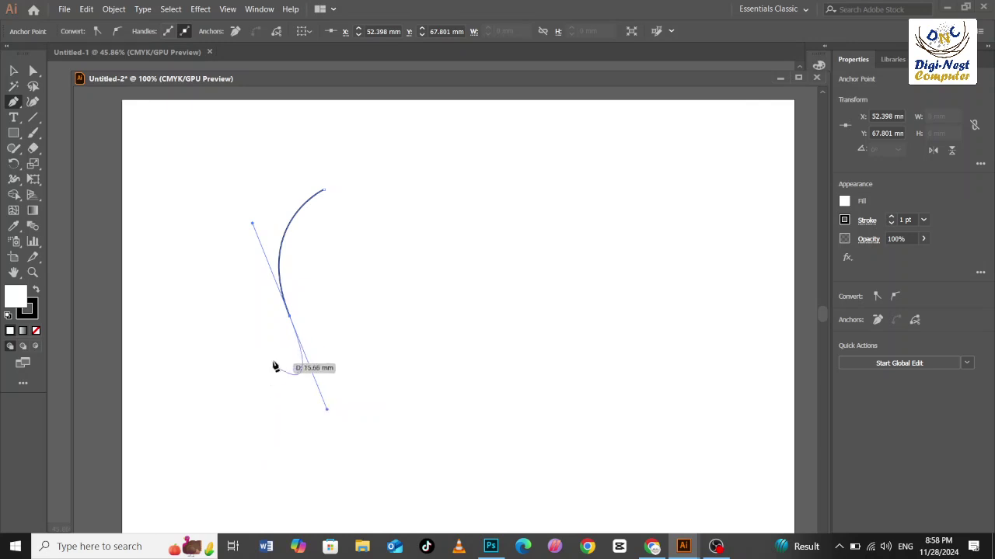
click(290, 317)
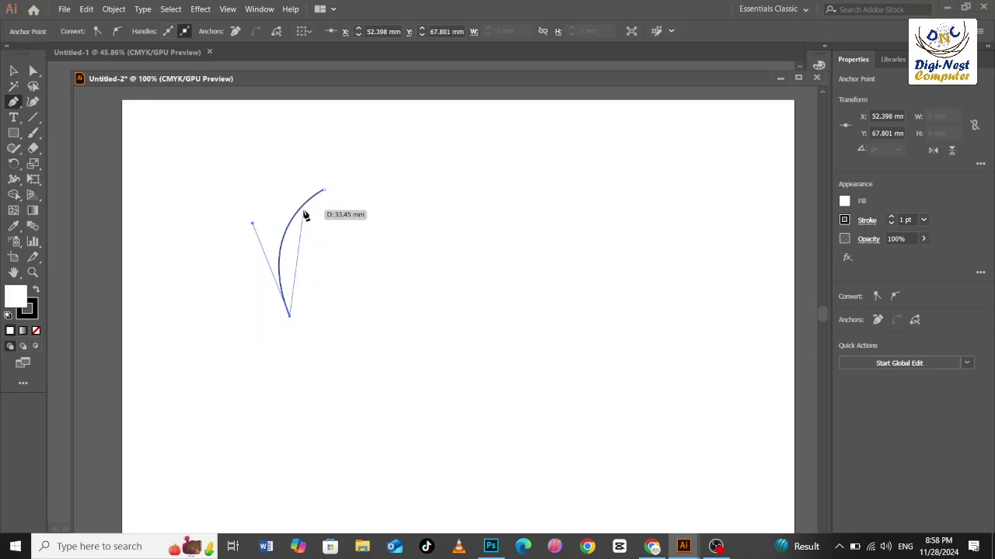
click(256, 481)
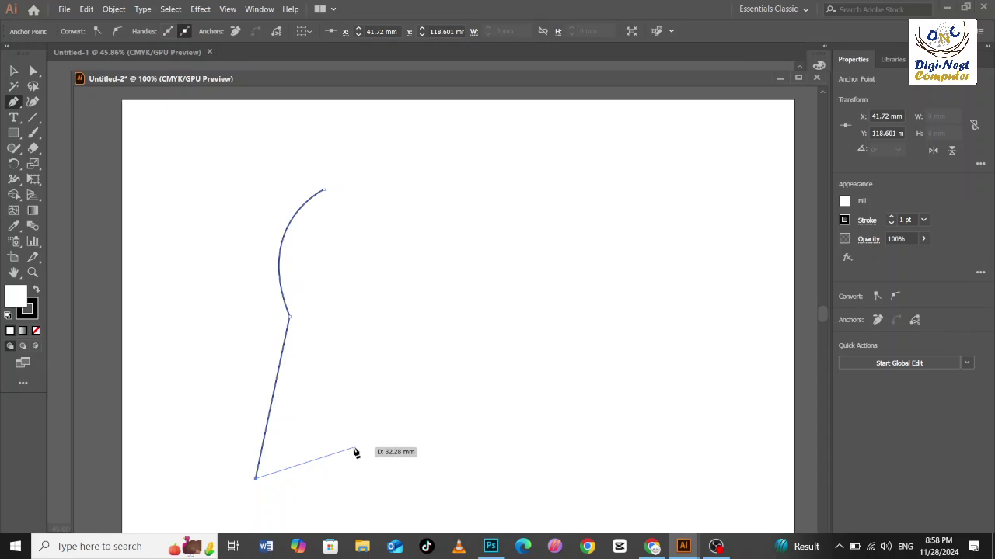
End the open curve-and-line path and move it up and to the right on the artboard
key(Escape)
key(v)
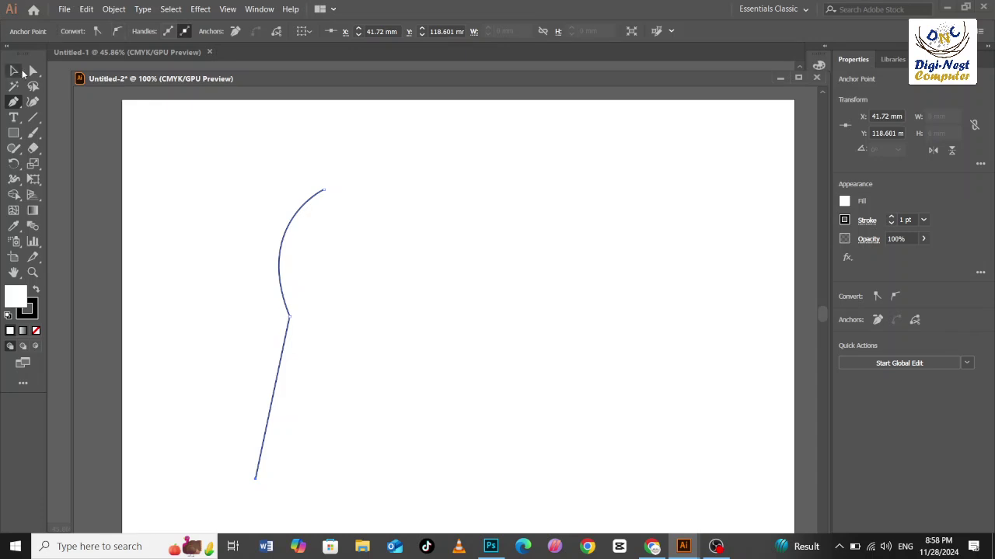
drag(280, 244, 339, 209)
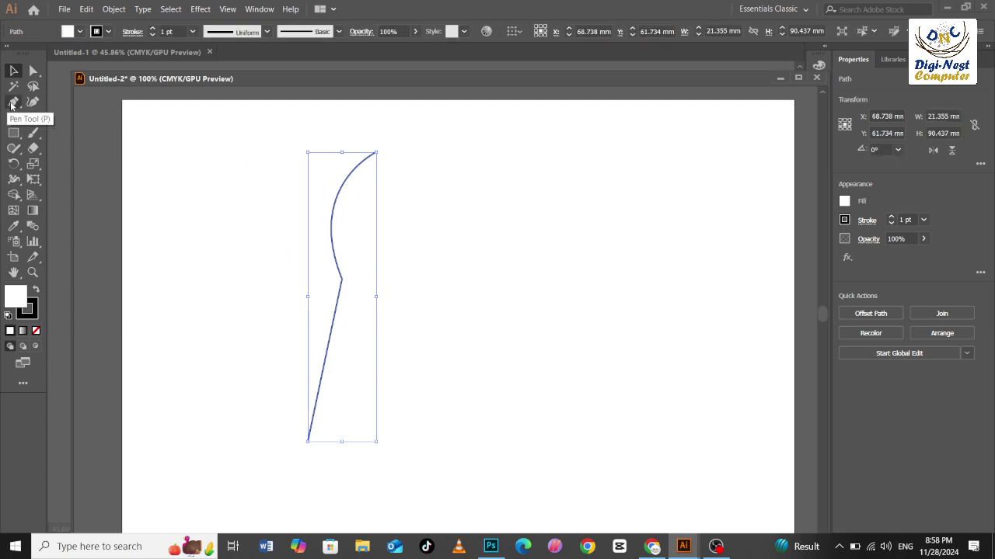
Draw a closed zigzag shape of straight, crossing segments over the artboard with the Pen tool
click(13, 102)
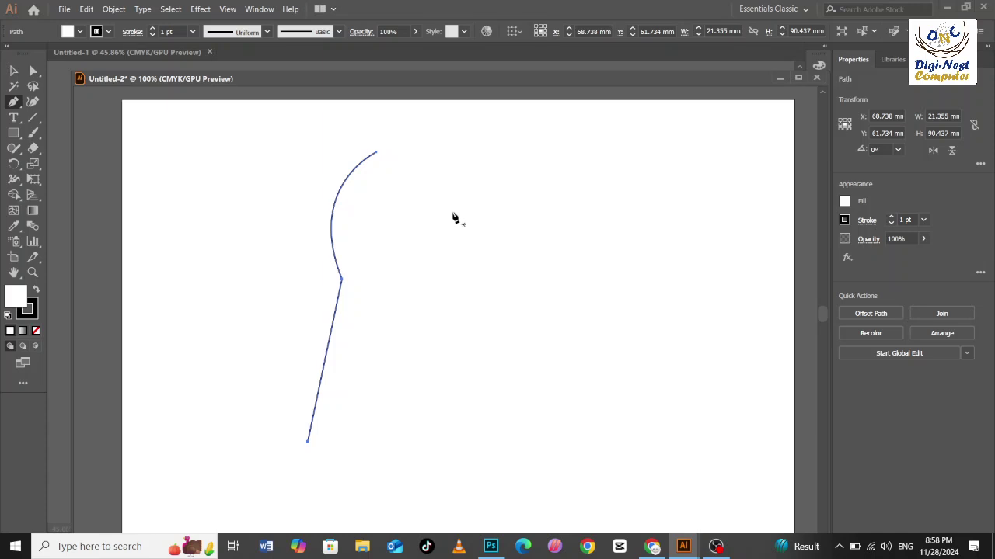
click(206, 317)
click(439, 297)
click(504, 406)
click(313, 413)
click(447, 517)
click(249, 491)
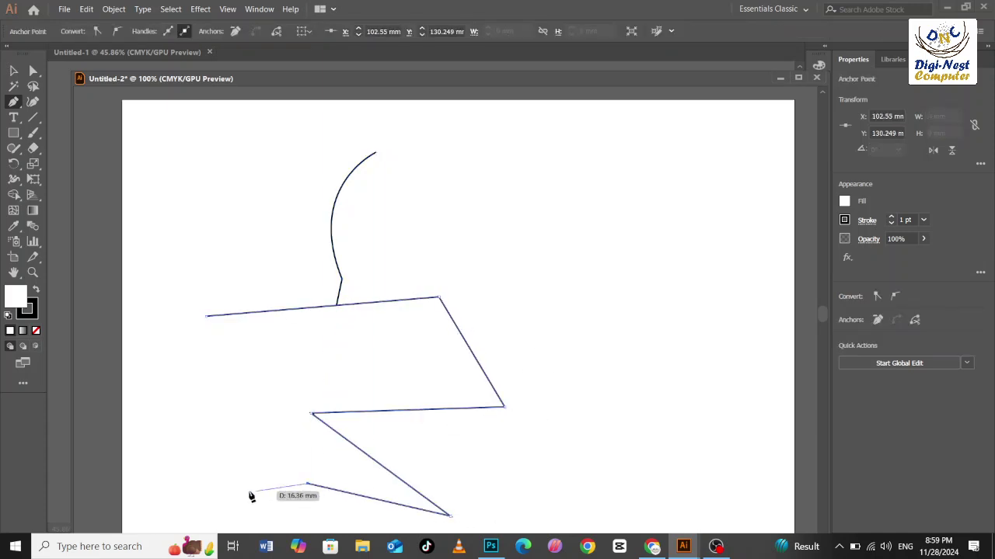
click(206, 546)
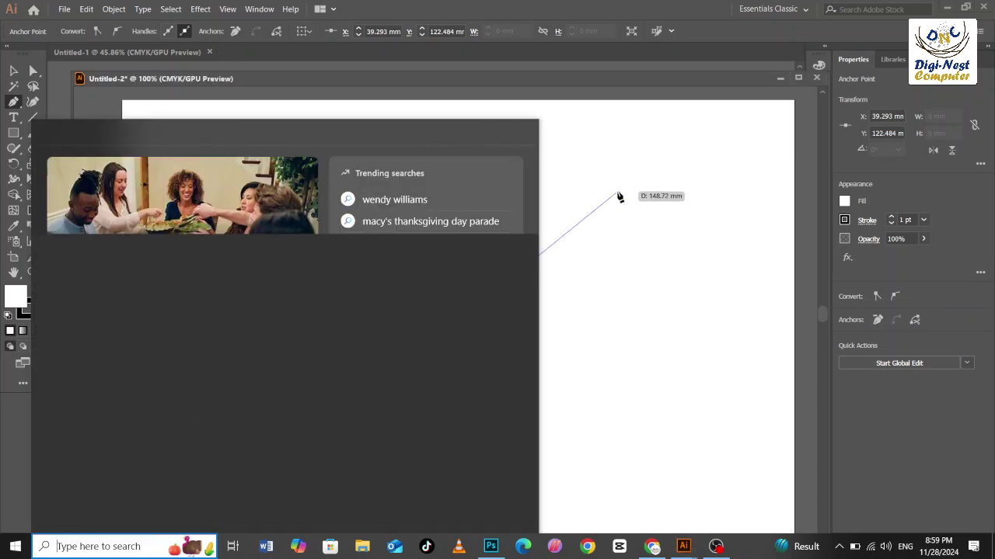
click(617, 192)
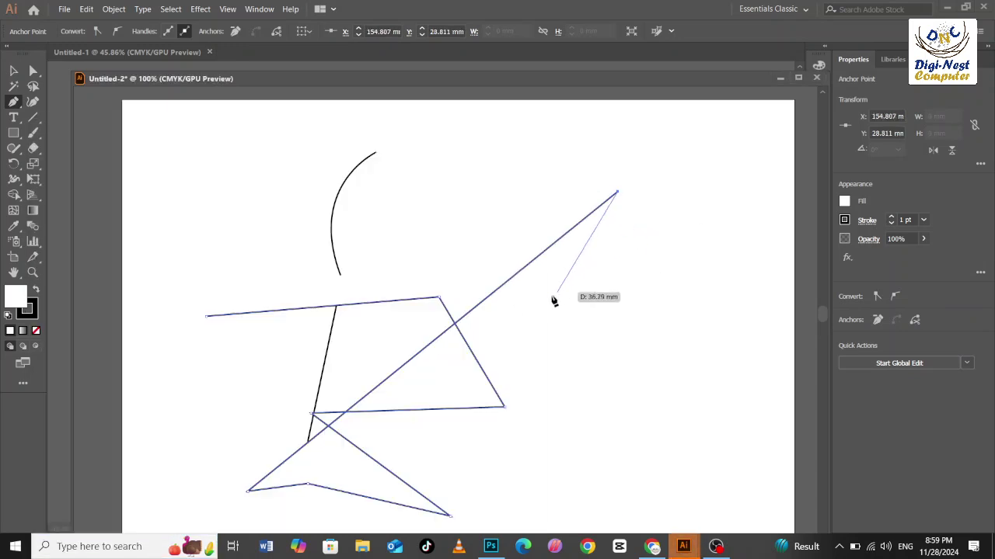
click(588, 328)
click(476, 296)
click(377, 186)
click(182, 245)
click(771, 451)
click(516, 491)
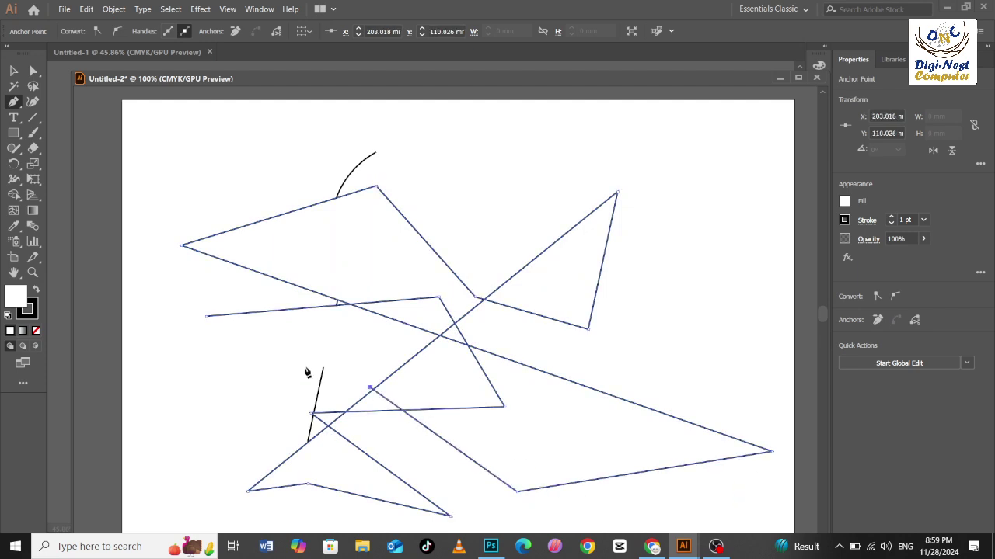
click(206, 316)
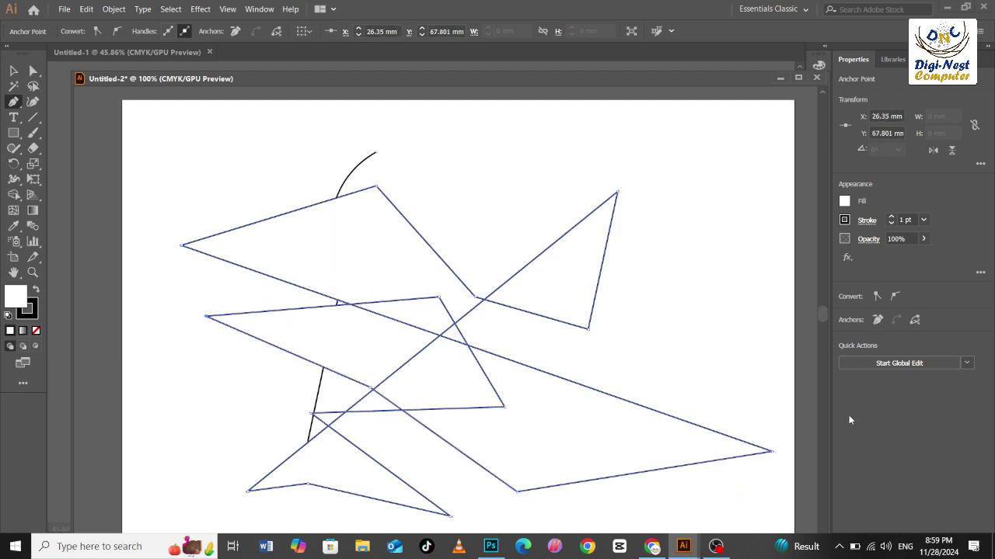
Undo the zigzag shape's last segments and delete the rest of it
key(ctrl+z)
key(ctrl+z)
key(ctrl+z)
key(Delete)
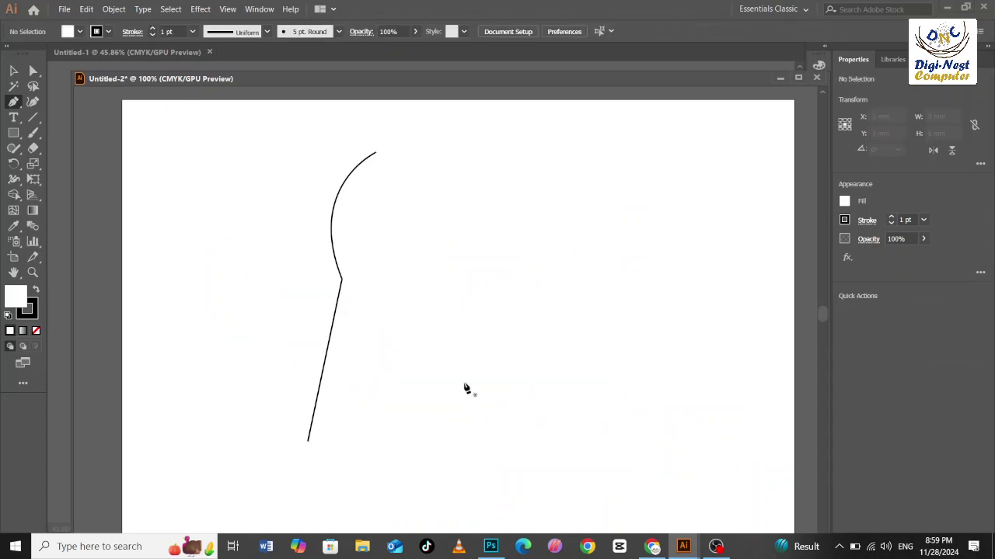
Draw a closed irregular polygon of straight segments over the middle of the artboard with the Pen tool and delete it
click(520, 192)
click(527, 336)
click(673, 377)
click(471, 490)
click(342, 345)
click(432, 277)
click(621, 232)
click(598, 181)
click(549, 166)
click(398, 171)
click(289, 315)
click(481, 408)
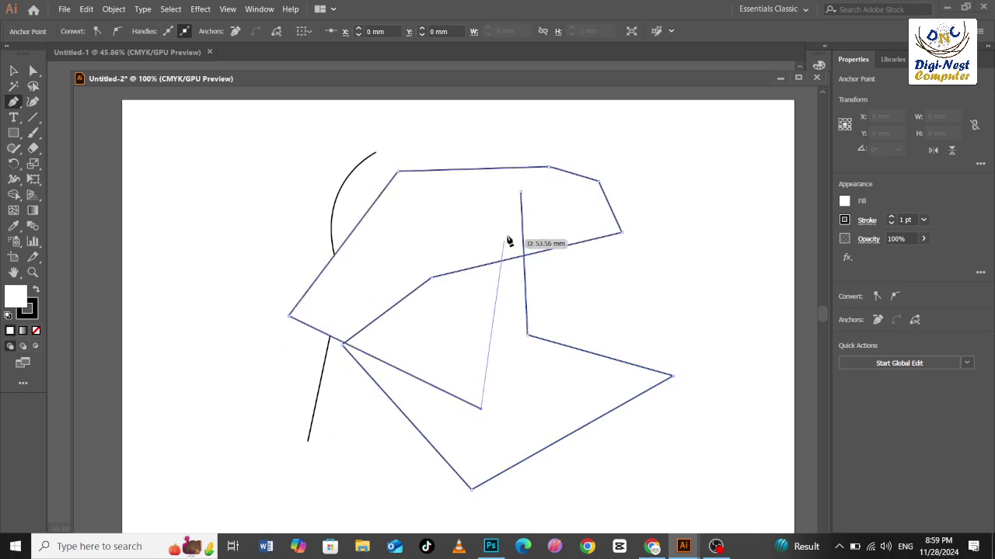
click(520, 192)
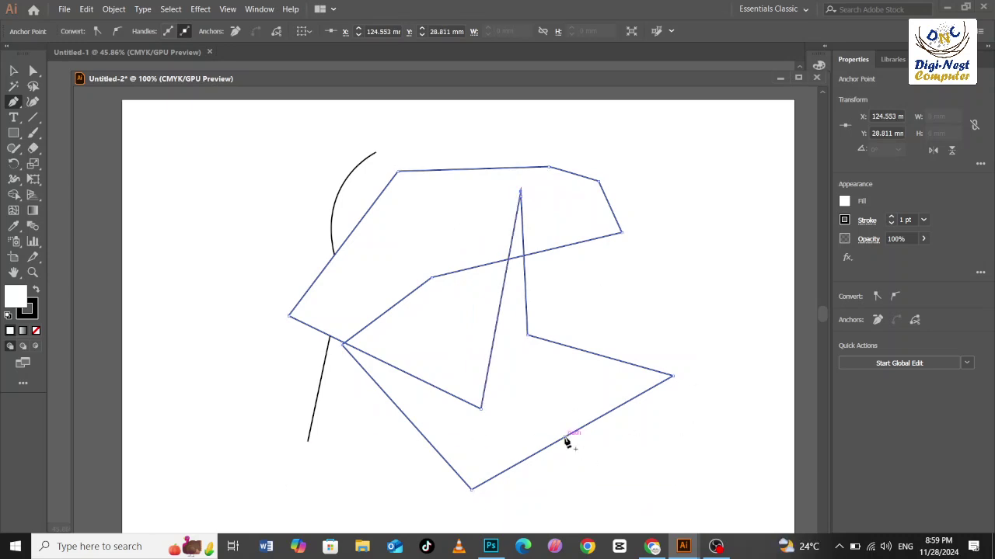
key(ctrl+z)
key(Delete)
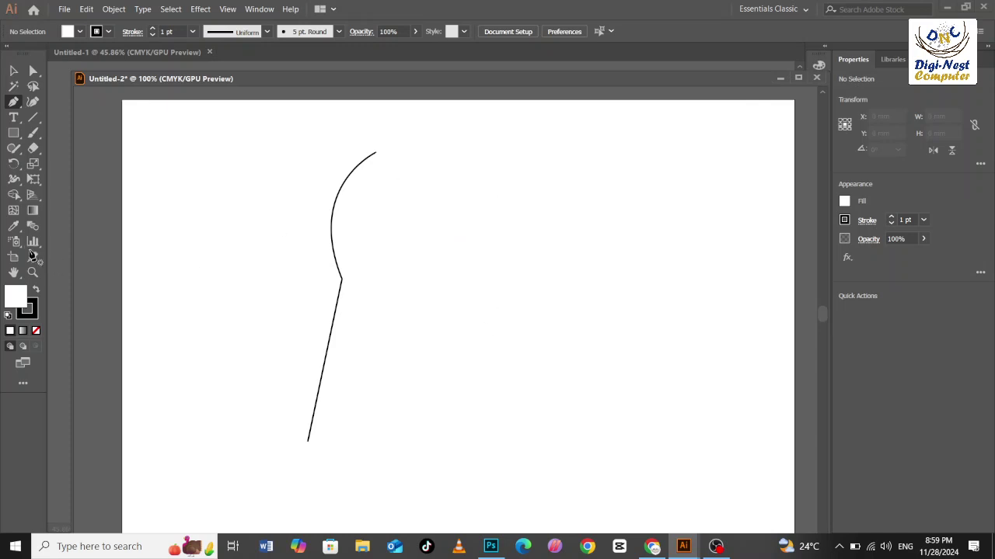
Add the text "2" as point type beside the open curve-and-line path
key(t)
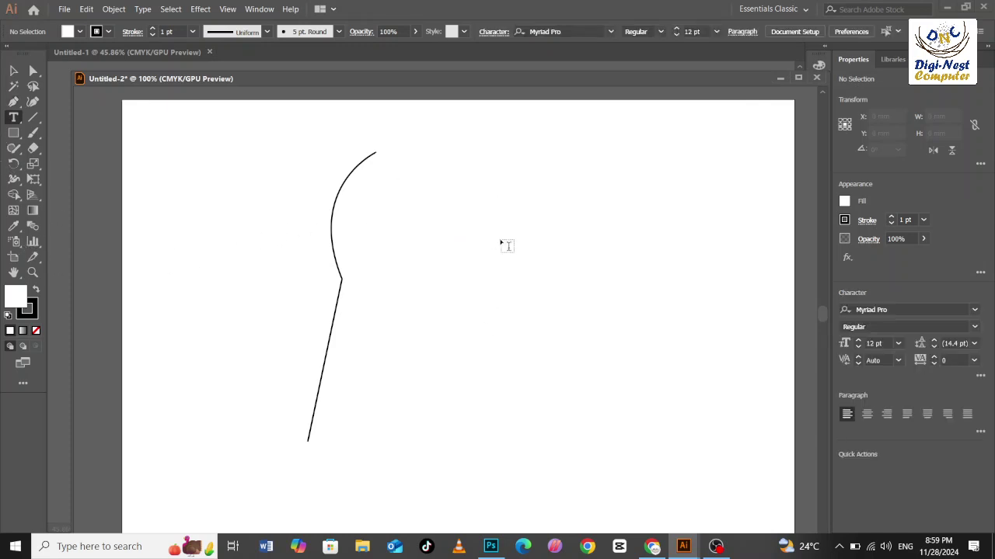
click(473, 272)
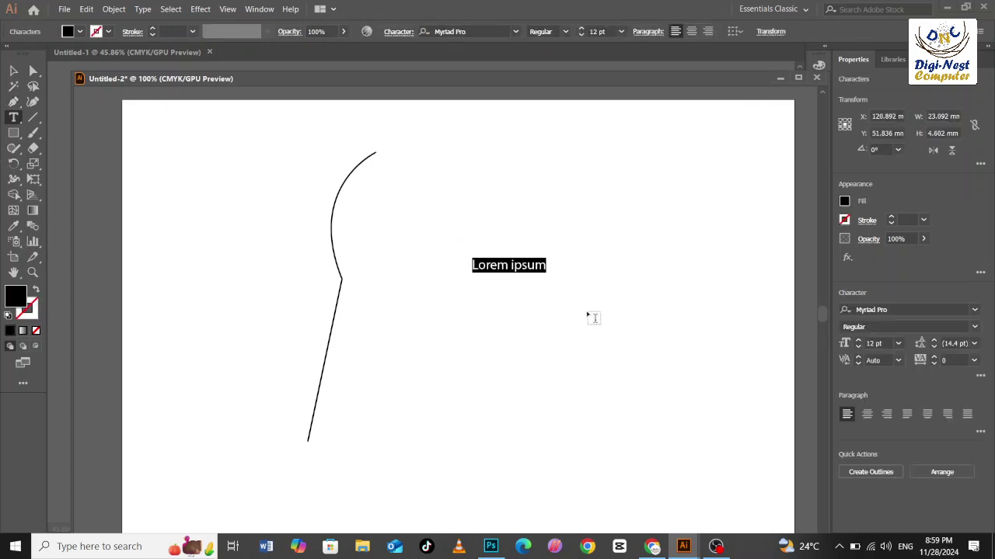
text(2)
key(Escape)
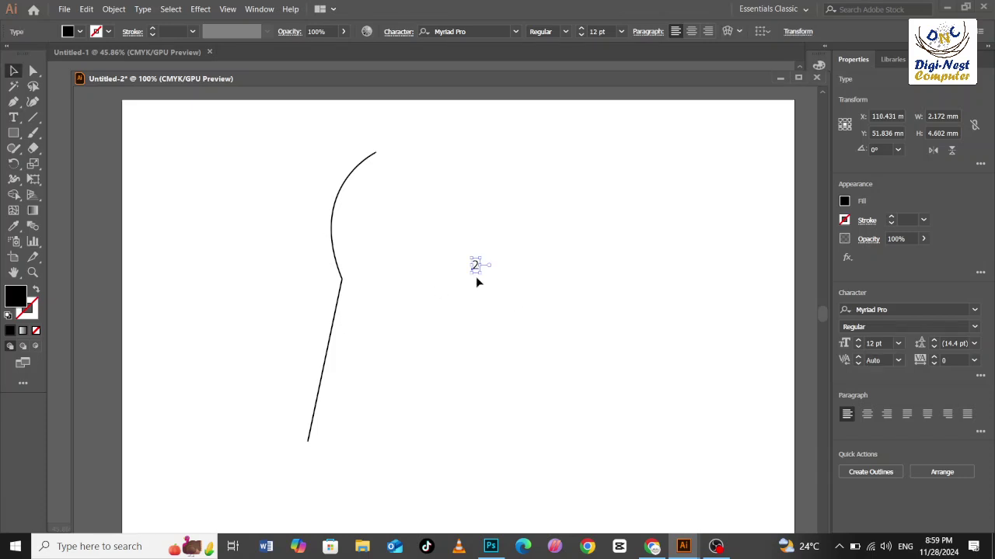
Enlarge the 2 to about 202 pt, place it beside the curve-and-line path near the artboard's middle and deselect it
drag(480, 272, 715, 510)
click(19, 73)
drag(567, 337, 534, 242)
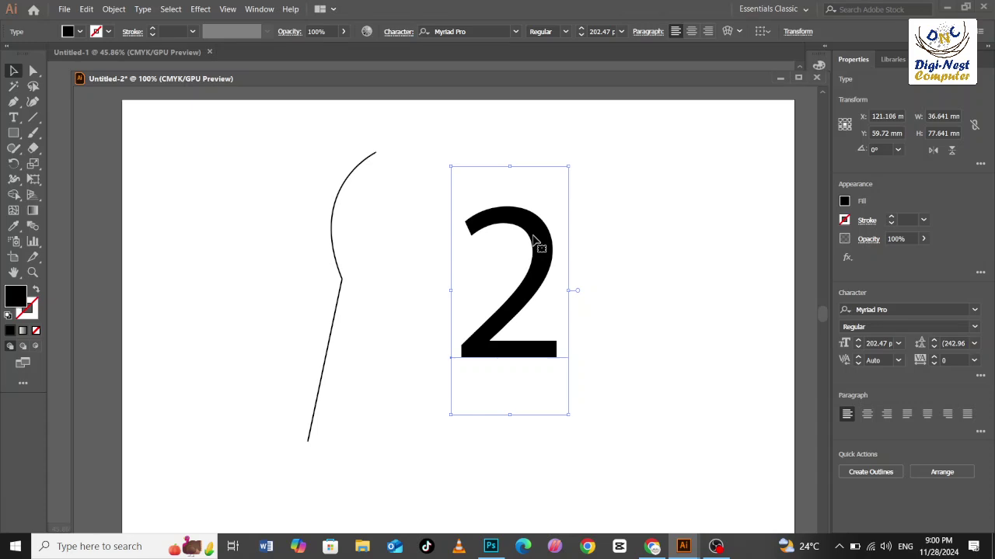
mouse_move(469, 213)
mouse_down()
mouse_move(418, 185)
mouse_move(485, 211)
mouse_up()
drag(579, 250, 533, 250)
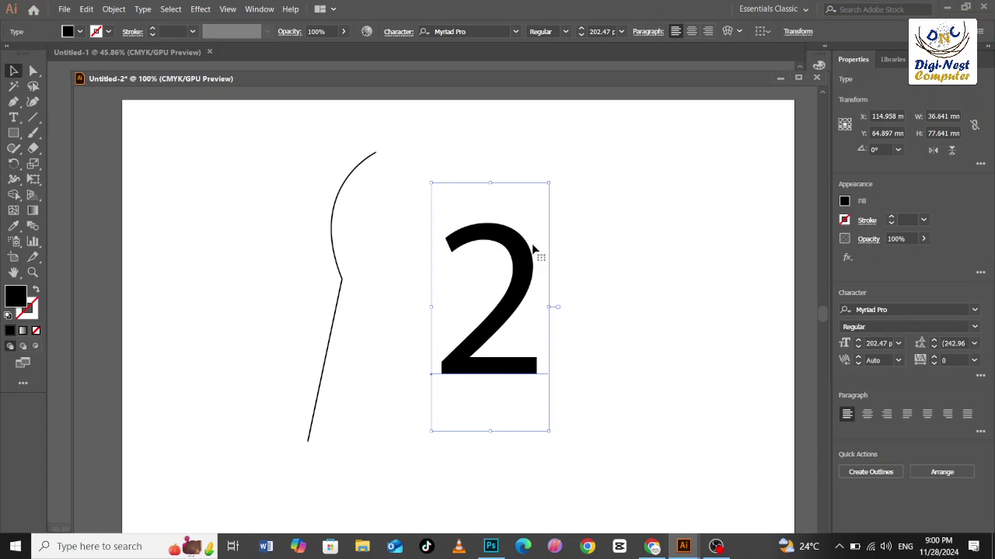
click(532, 247)
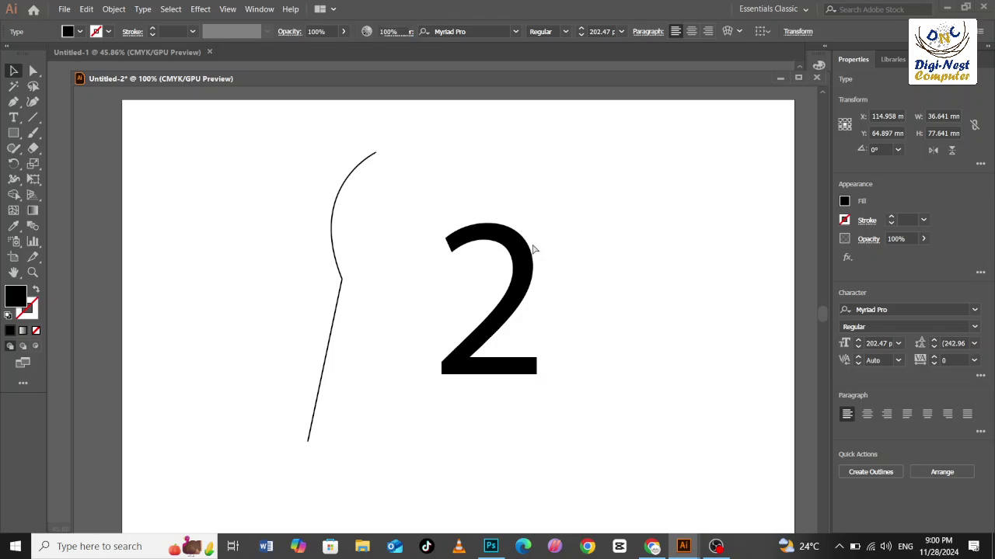
drag(517, 319, 578, 429)
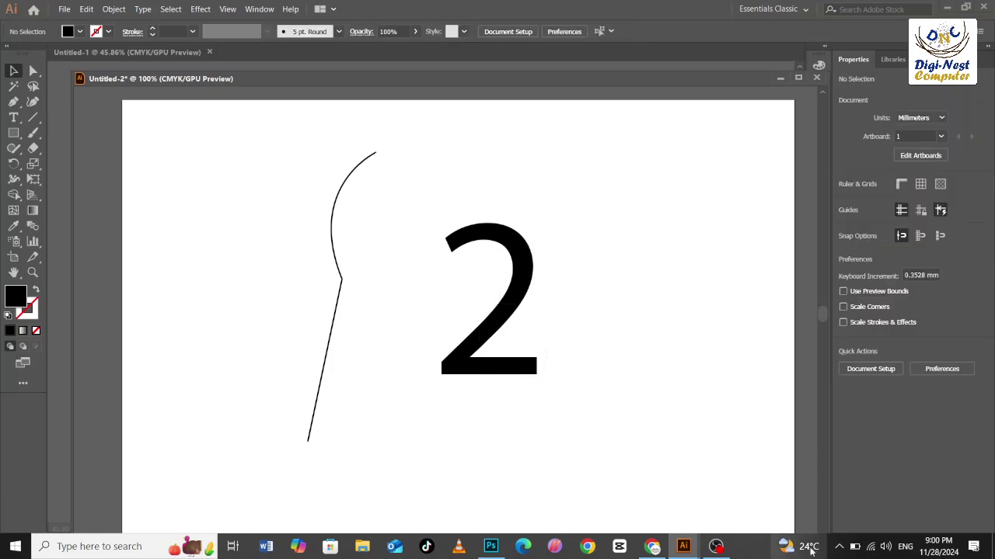
click(716, 547)
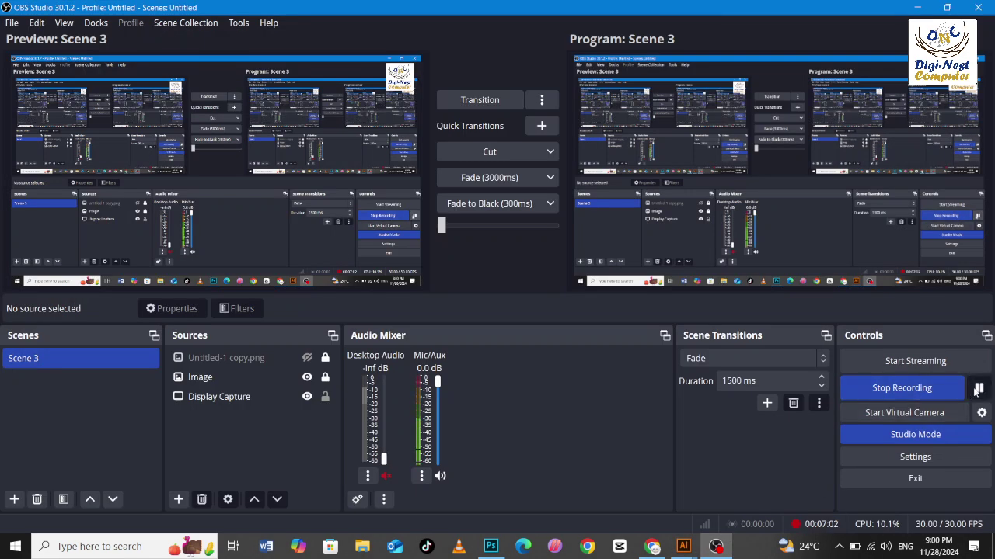
click(913, 8)
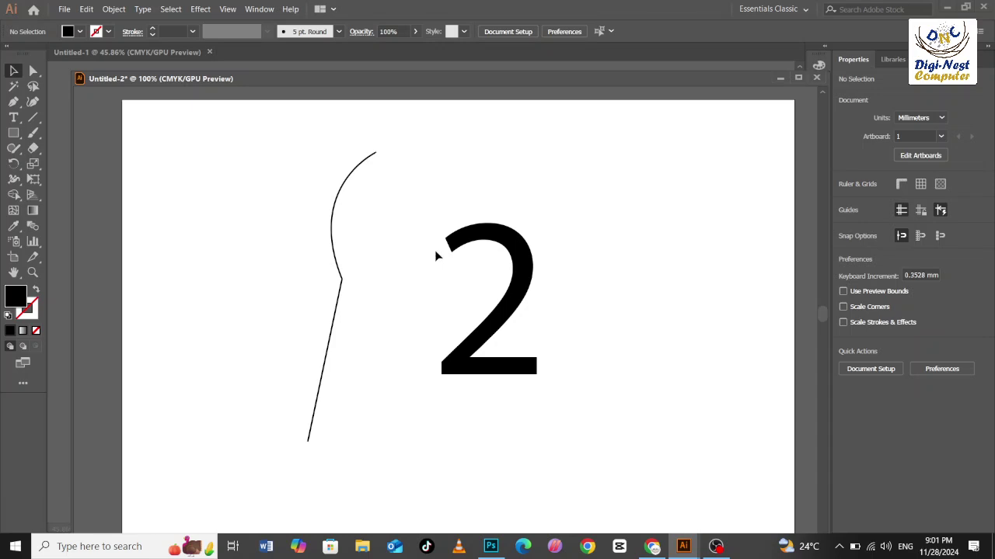
Examine the large 2 up close and from a distance at magnifications from 33.33% to 400%
double_click(498, 248)
drag(401, 407, 439, 126)
drag(406, 192, 372, 239)
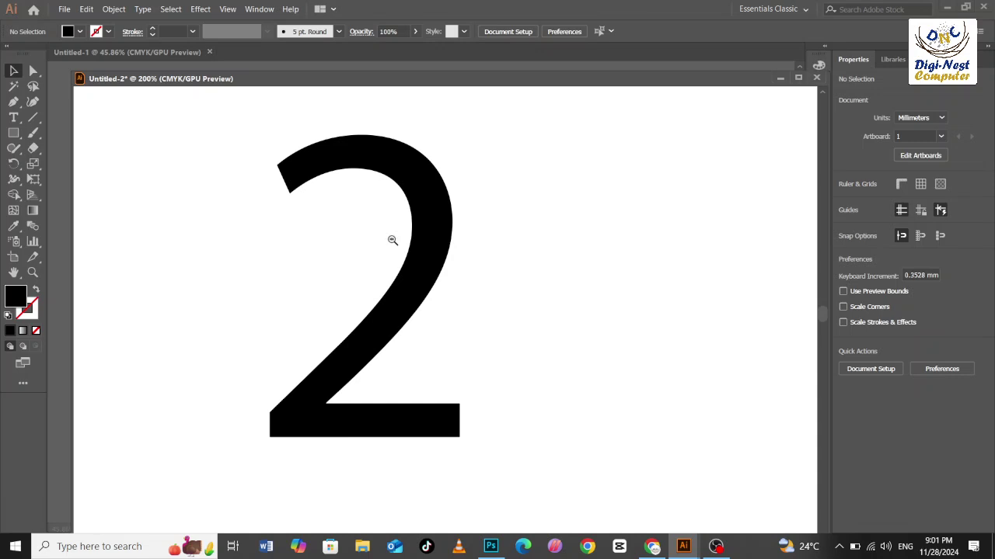
alt+click(379, 238)
alt+click(455, 308)
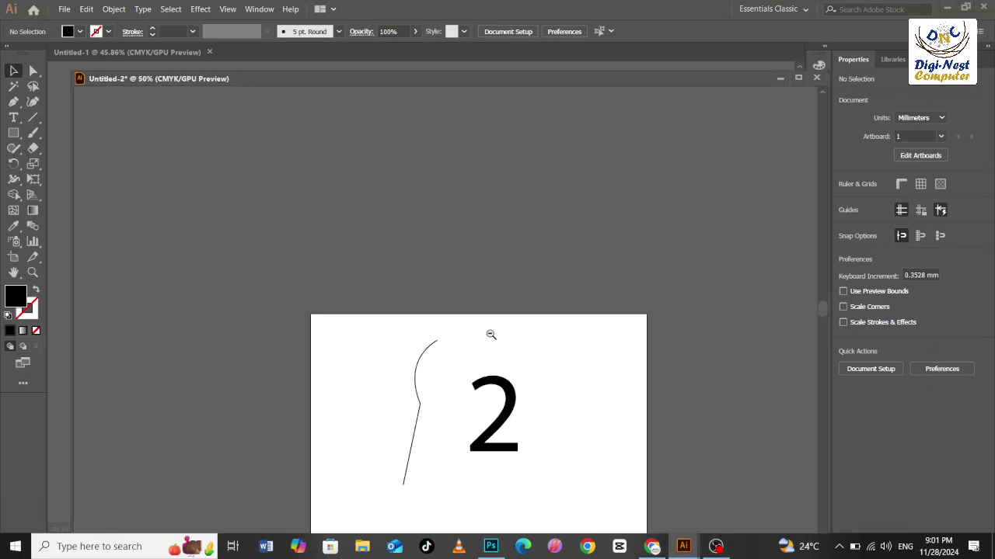
alt+click(537, 366)
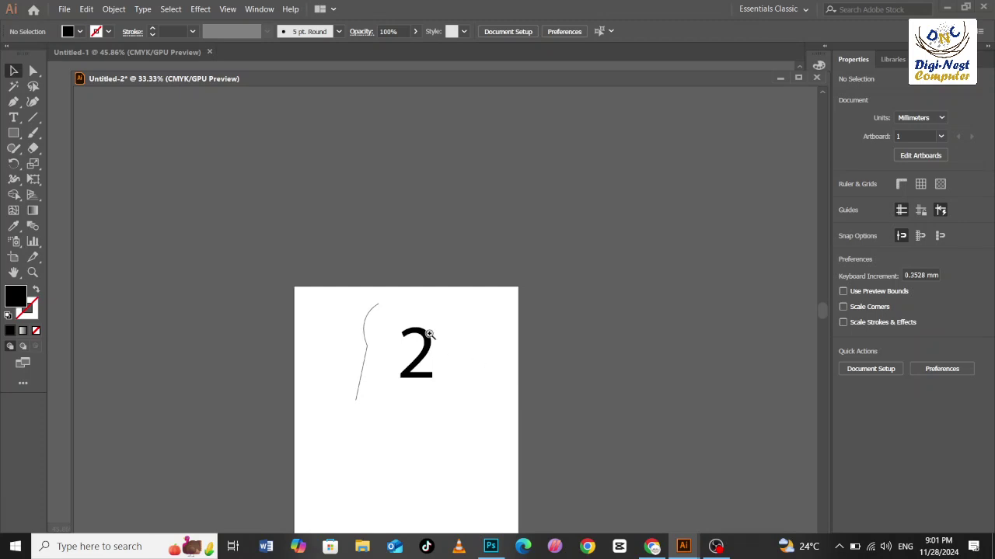
drag(429, 334, 429, 334)
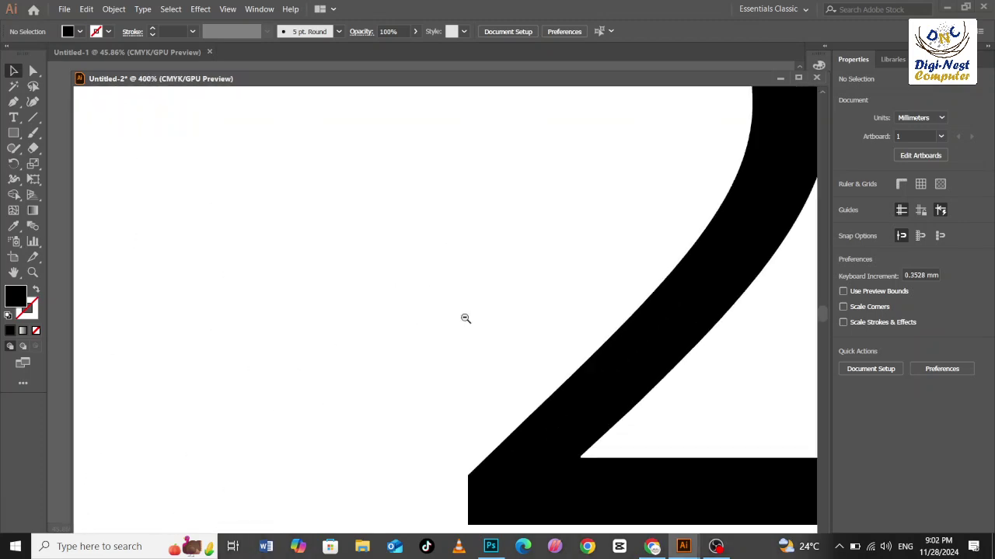
Look over the curve-and-line path and the 2 together, comparing magnifications from 50% to 200%
scroll(467, 322, down, 5)
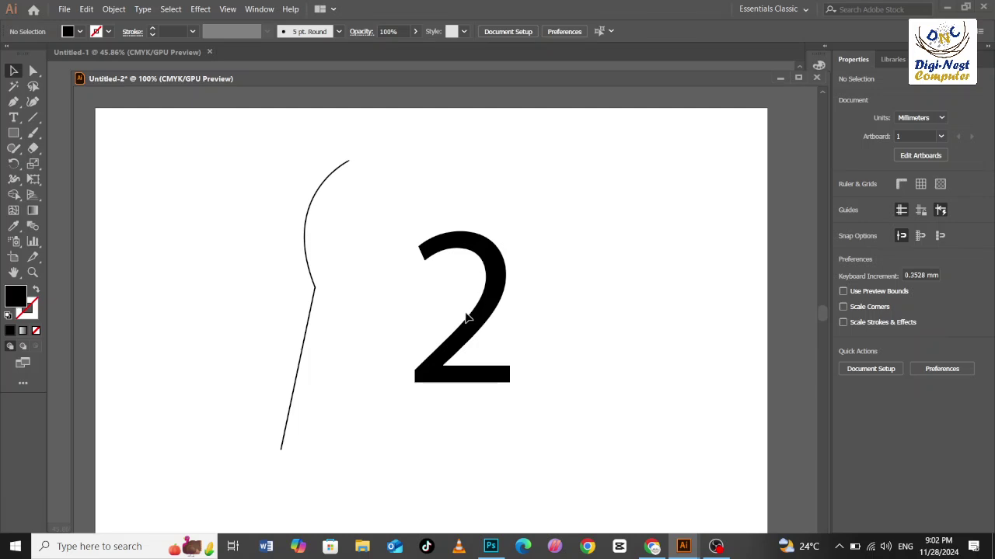
scroll(466, 318, left, 5)
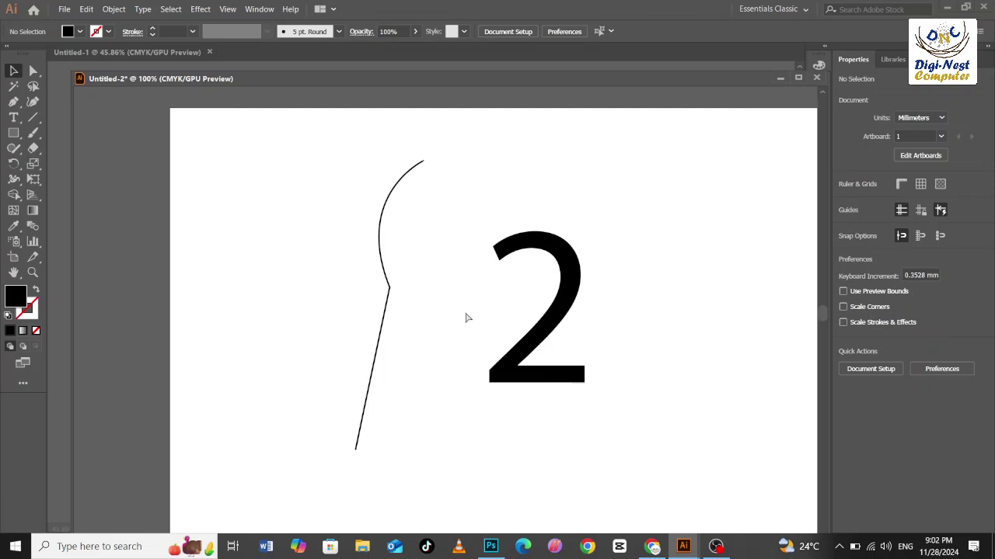
scroll(482, 311, right, 2)
scroll(483, 313, up, 6)
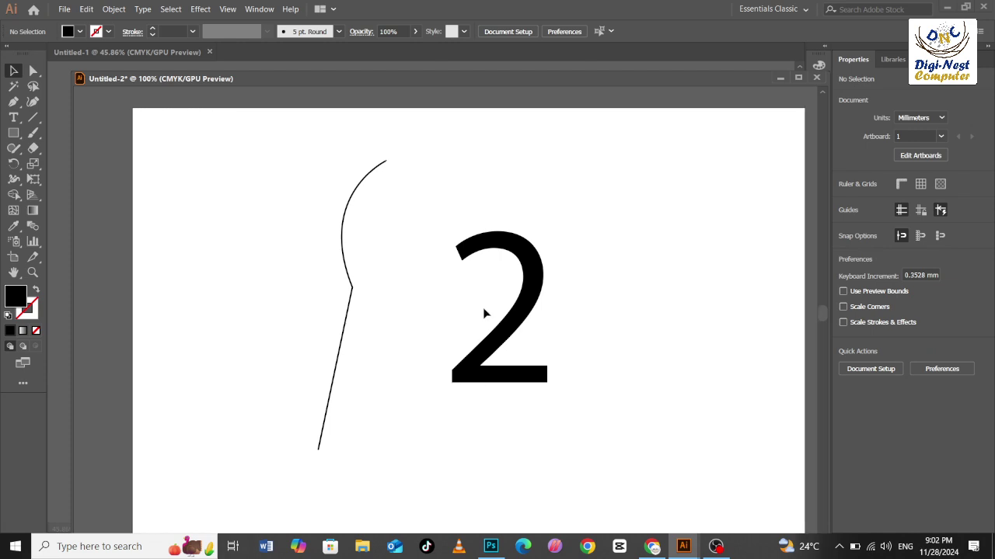
scroll(484, 313, down, 7)
scroll(483, 313, up, 6)
scroll(483, 313, down, 3)
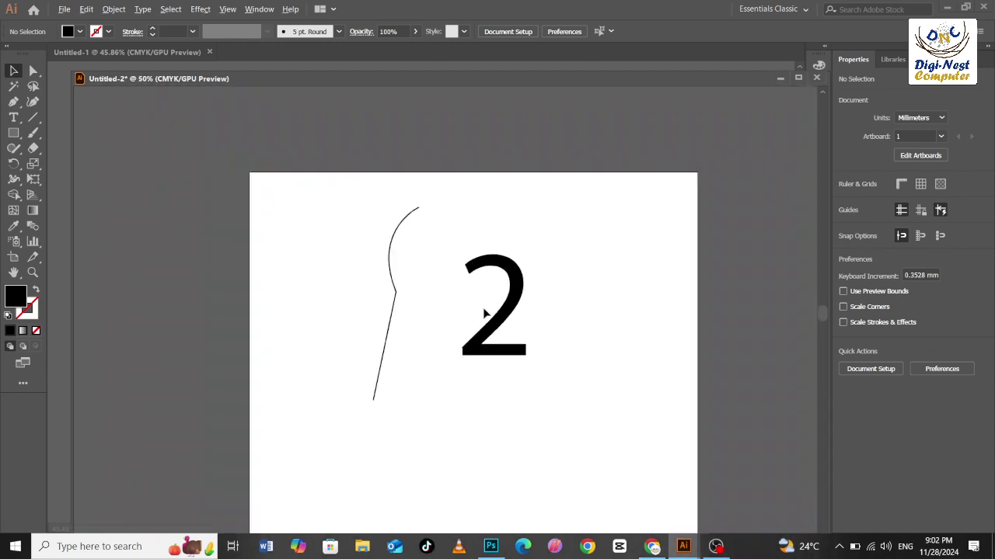
scroll(483, 313, up, 1)
scroll(483, 313, up, 2)
scroll(484, 310, down, 2)
drag(529, 286, 443, 322)
scroll(443, 321, down, 1)
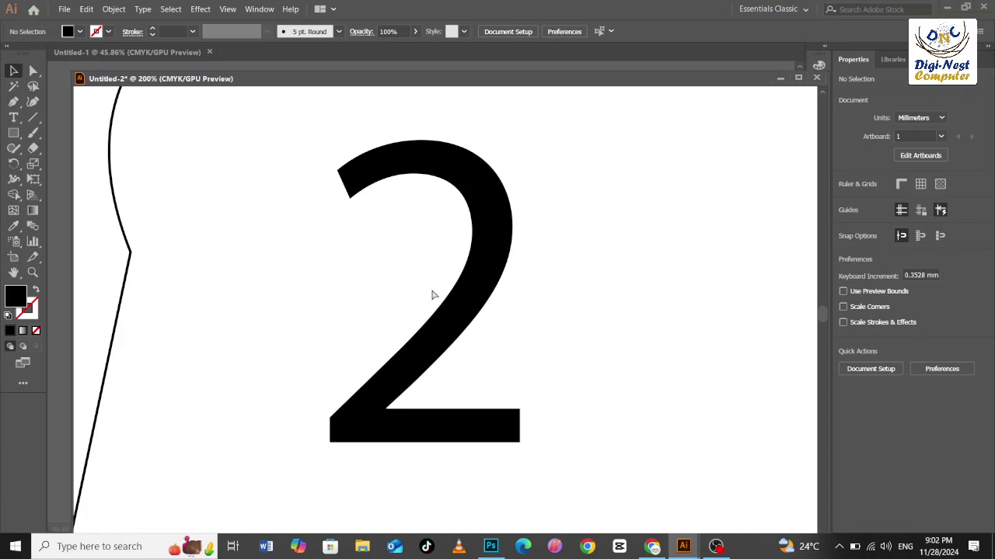
Inspect the inner curve and upper tip of the 2 at magnifications up to 1200%
drag(433, 290, 433, 290)
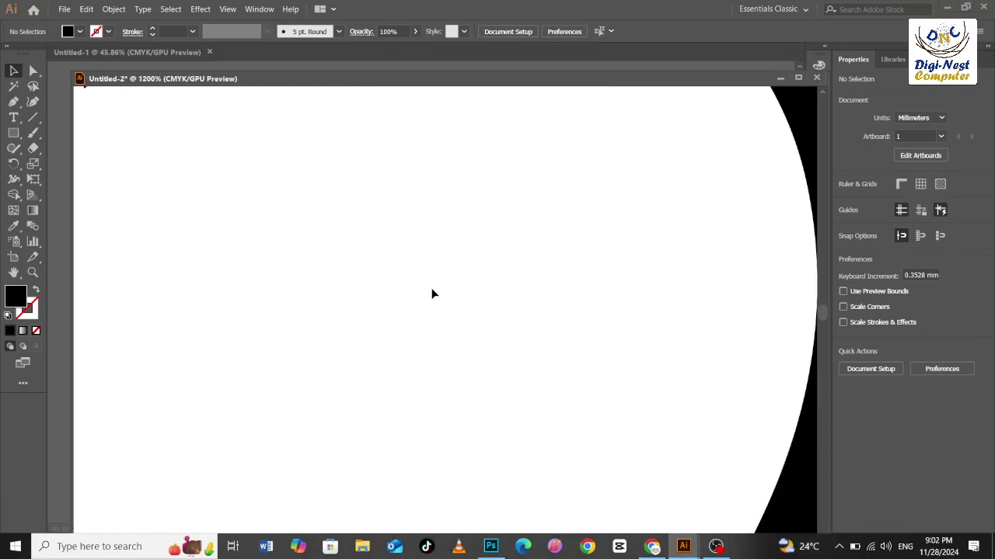
alt+click(433, 290)
alt+click(433, 290)
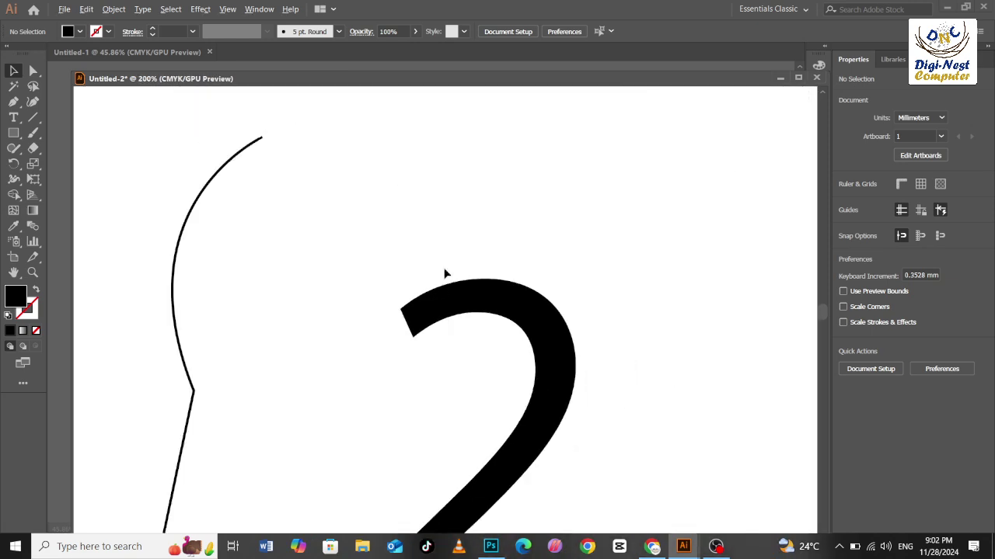
scroll(445, 272, up, 2)
scroll(445, 273, down, 4)
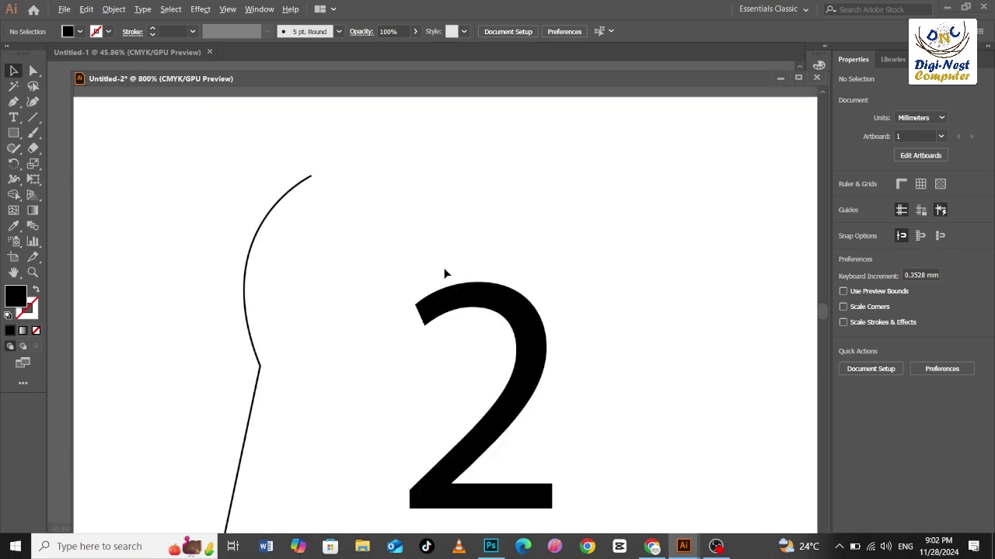
scroll(445, 273, down, 3)
scroll(445, 272, up, 3)
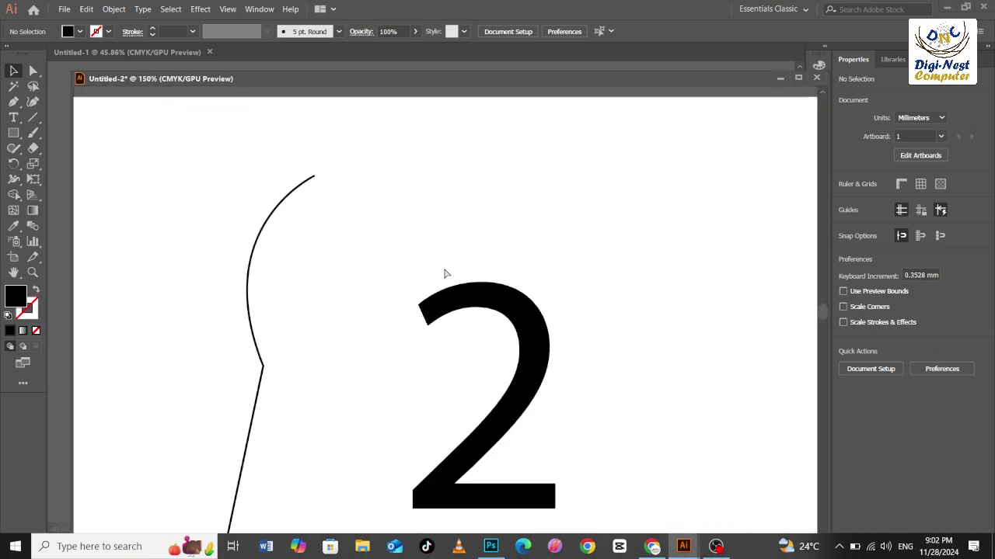
scroll(445, 273, up, 5)
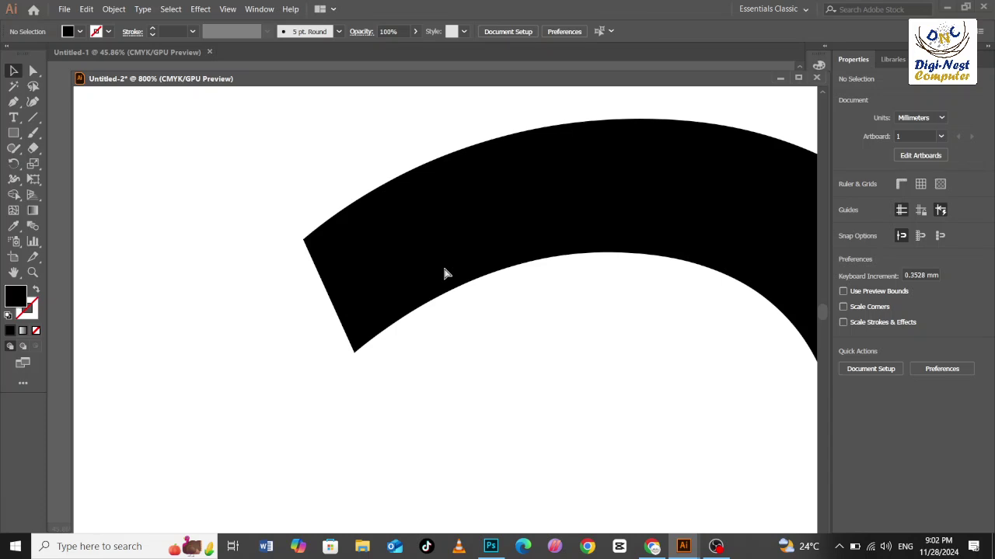
scroll(445, 272, down, 6)
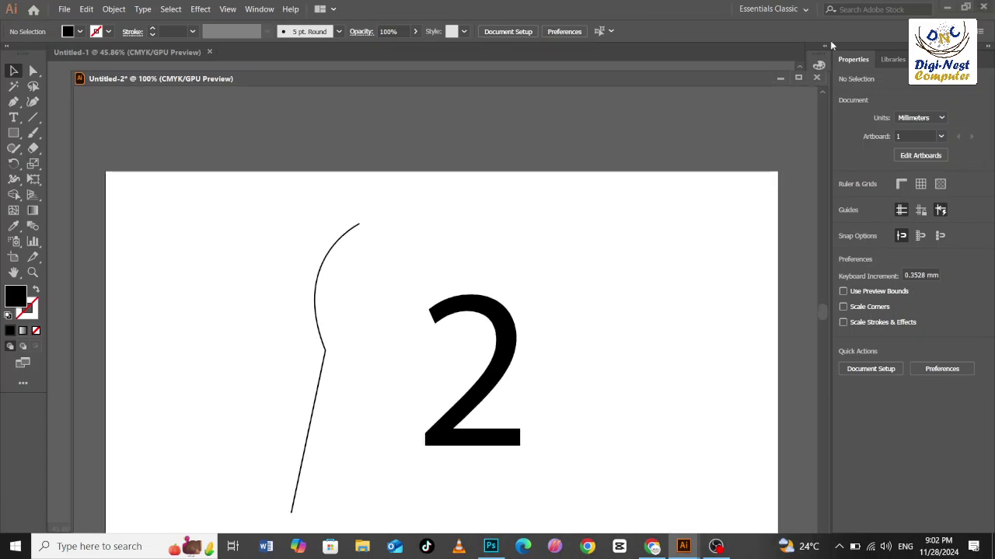
Examine the 2 from the artboard's top edge down to its base and frame the whole figure at 200%
scroll(472, 264, up, 4)
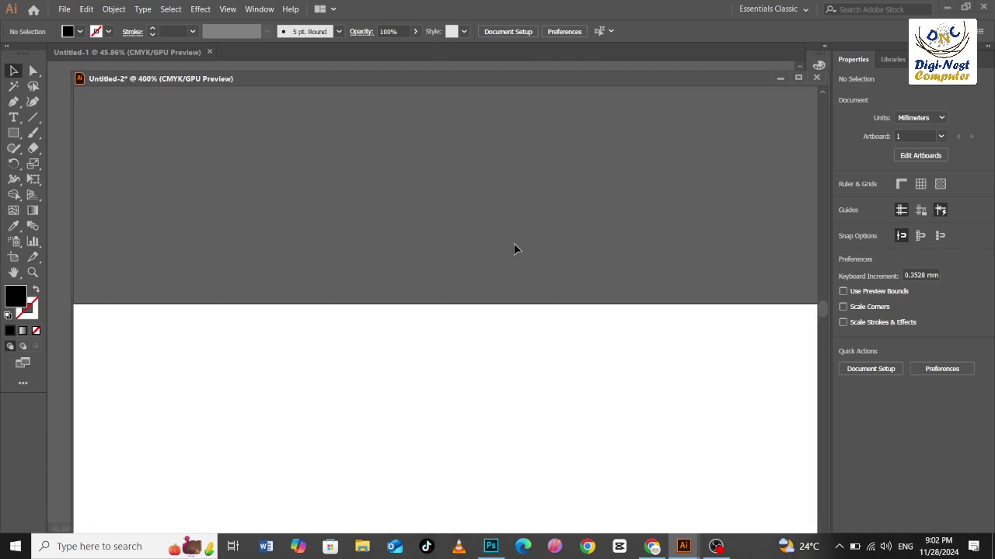
scroll(446, 407, down, 10)
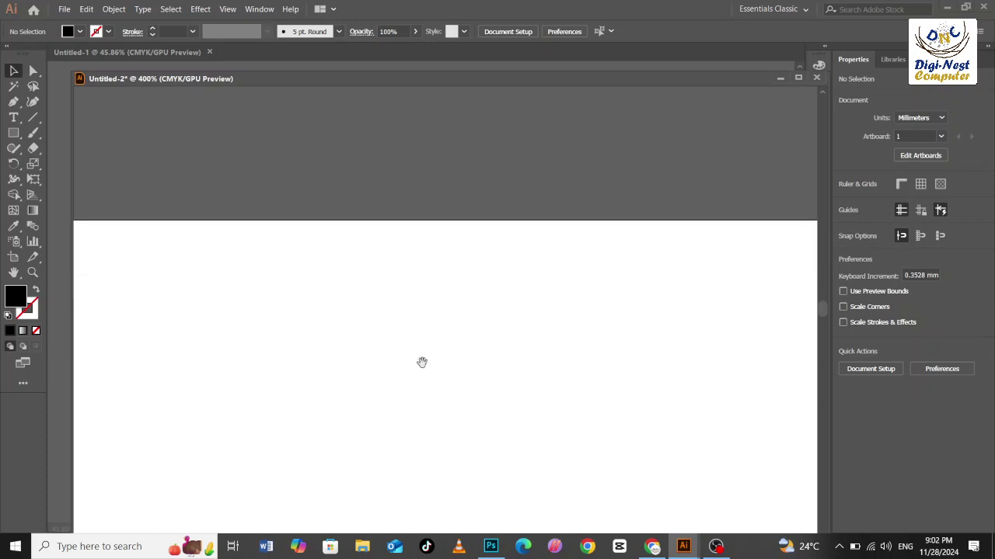
scroll(435, 280, down, 5)
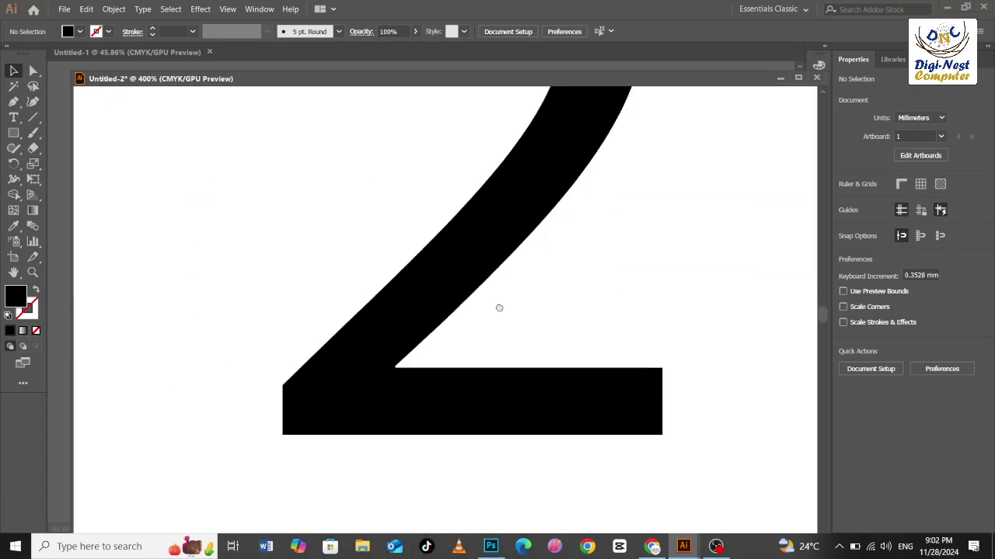
scroll(462, 417, up, 6)
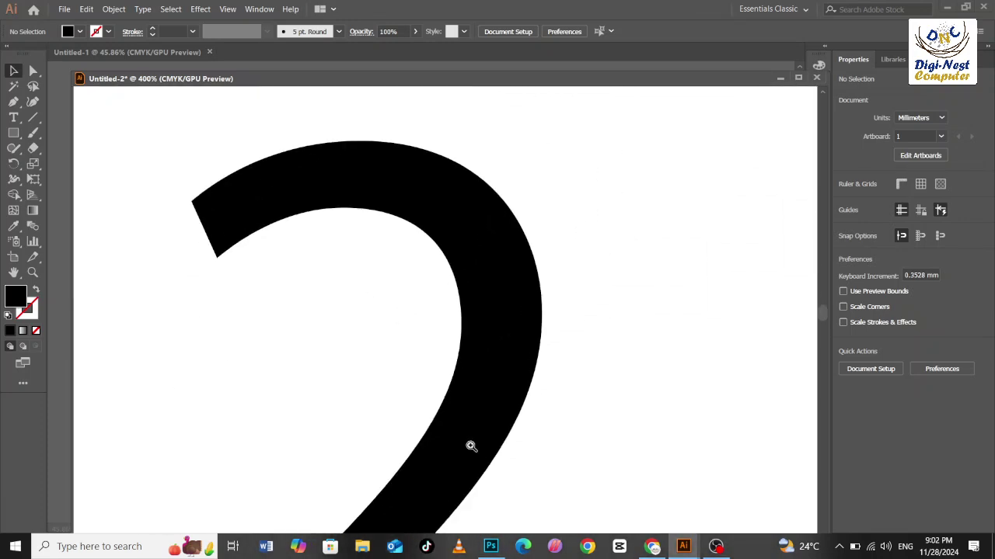
scroll(468, 444, down, 3)
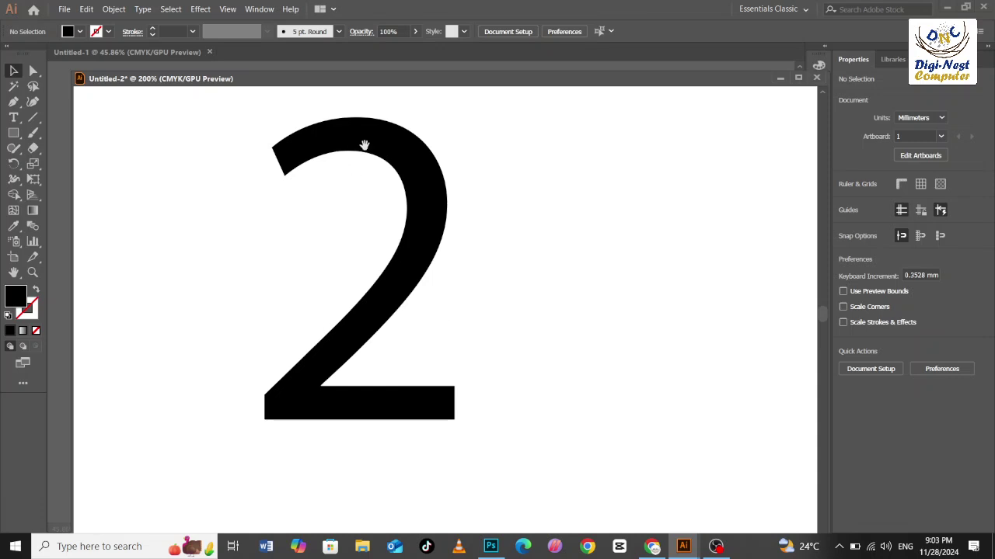
scroll(366, 155, up, 3)
scroll(418, 193, left, 1)
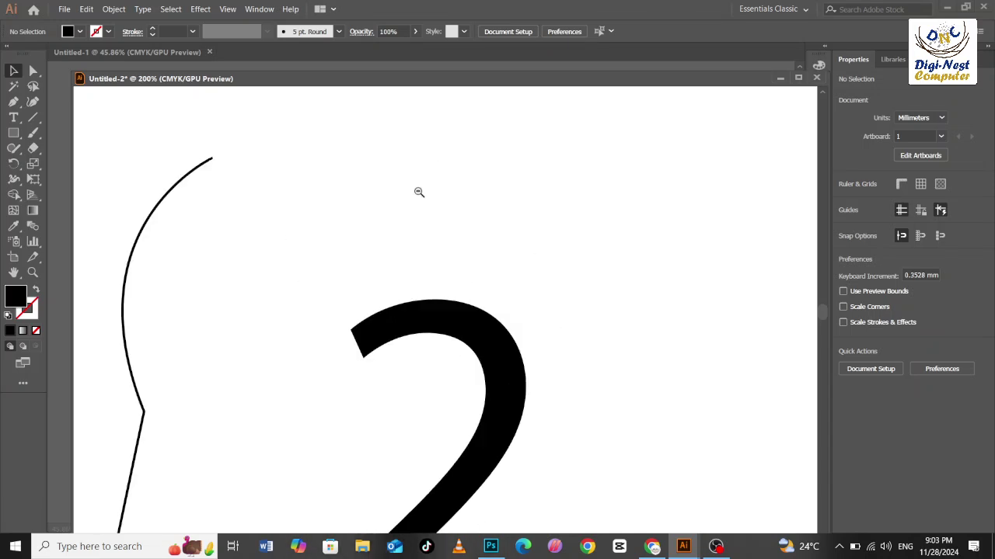
scroll(418, 194, down, 2)
scroll(427, 194, down, 1)
scroll(427, 195, right, 1)
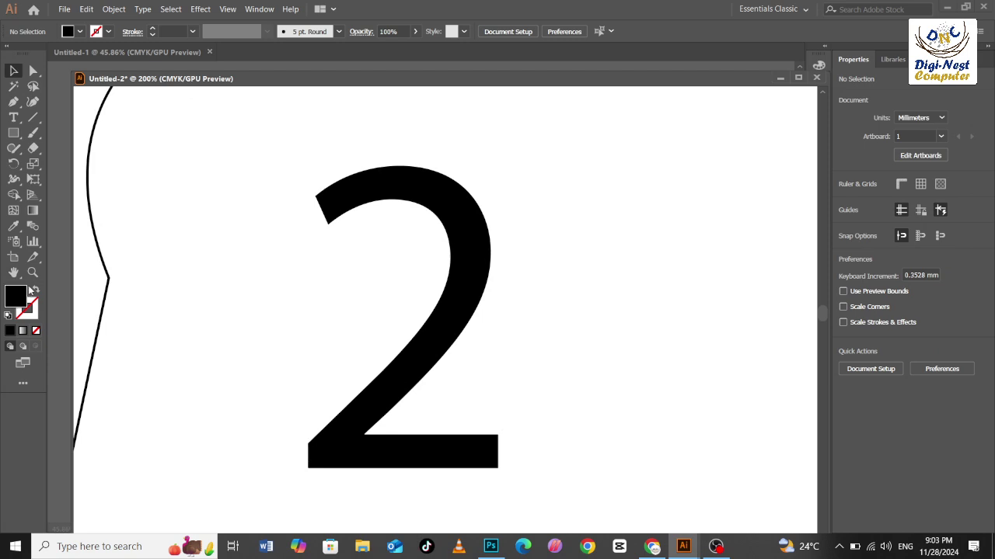
Start a Pen tool path at the inner corner of the 2's upper tip and curve it along the upper inner arc
click(13, 101)
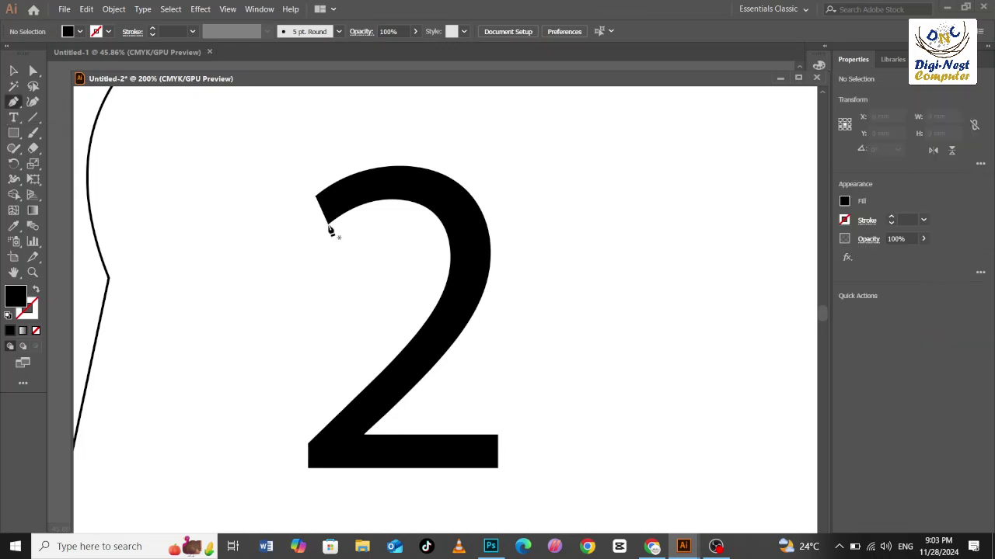
click(328, 227)
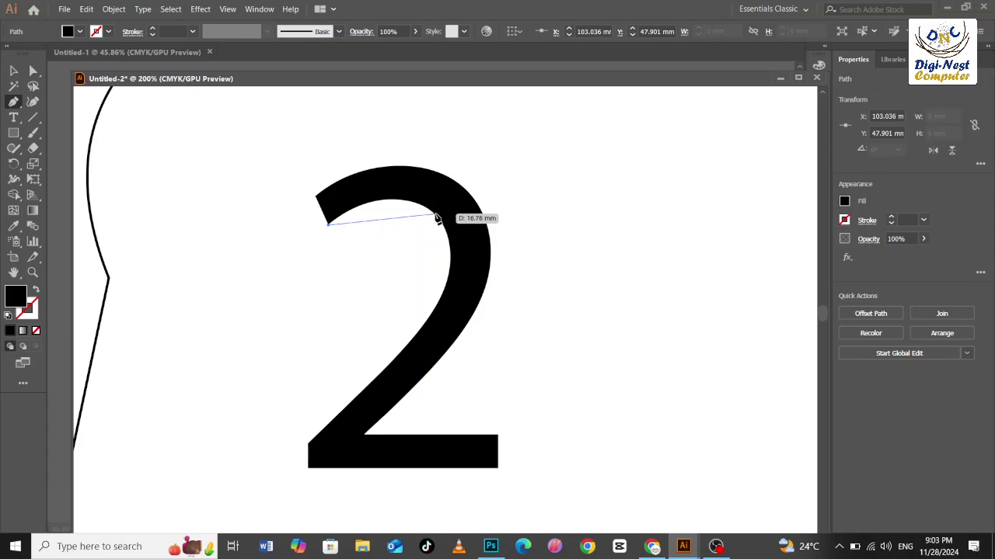
drag(434, 215, 488, 256)
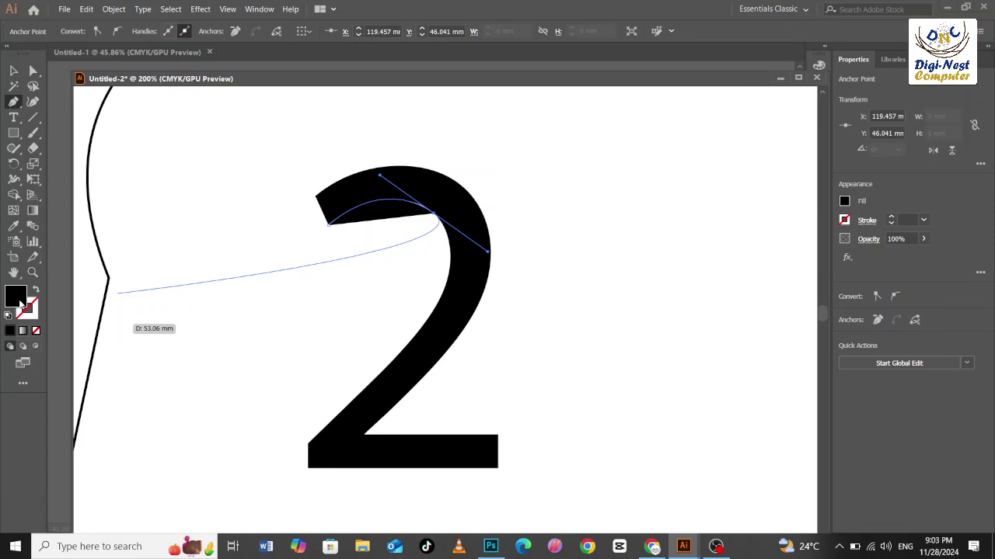
Remove the traced path's fill and give it a bright red stroke
click(37, 332)
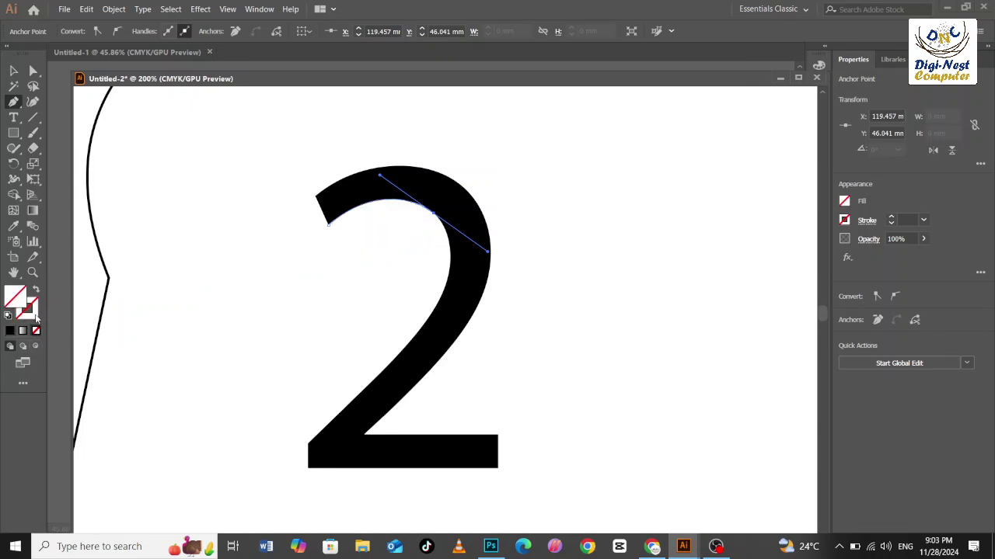
click(34, 314)
double_click(37, 306)
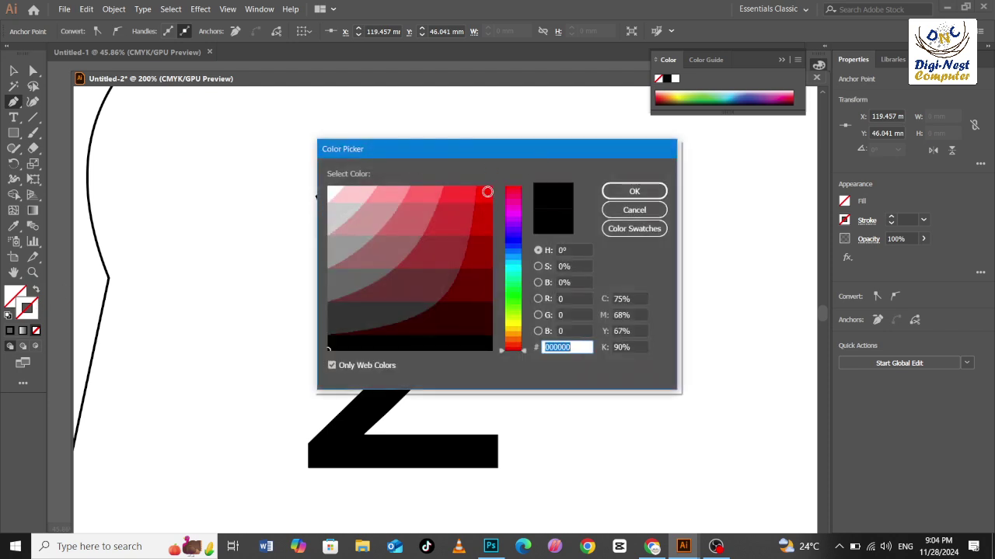
click(490, 187)
click(631, 192)
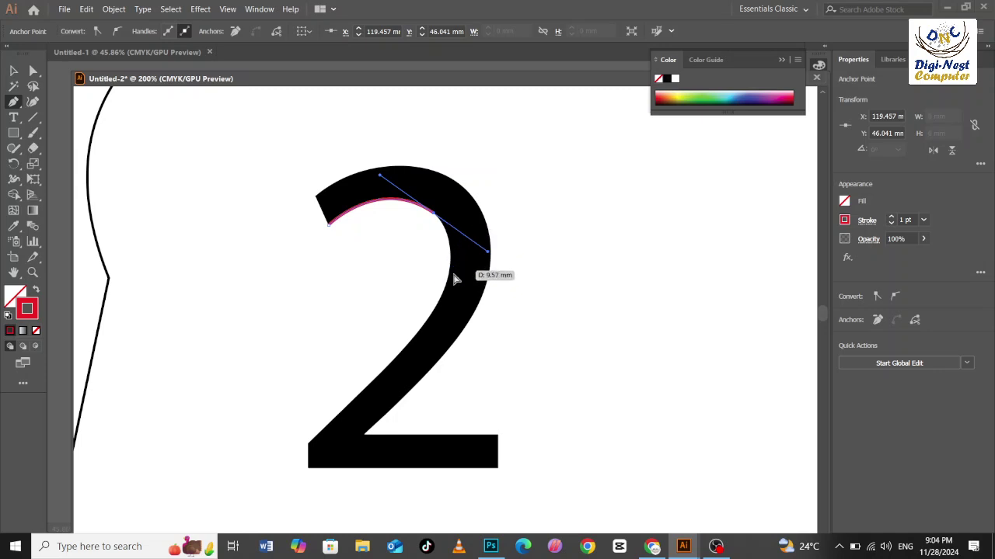
Retract the last anchor's outgoing handle and continue the trace with a curve down the 2's inner bend
key(ctrl+plus)
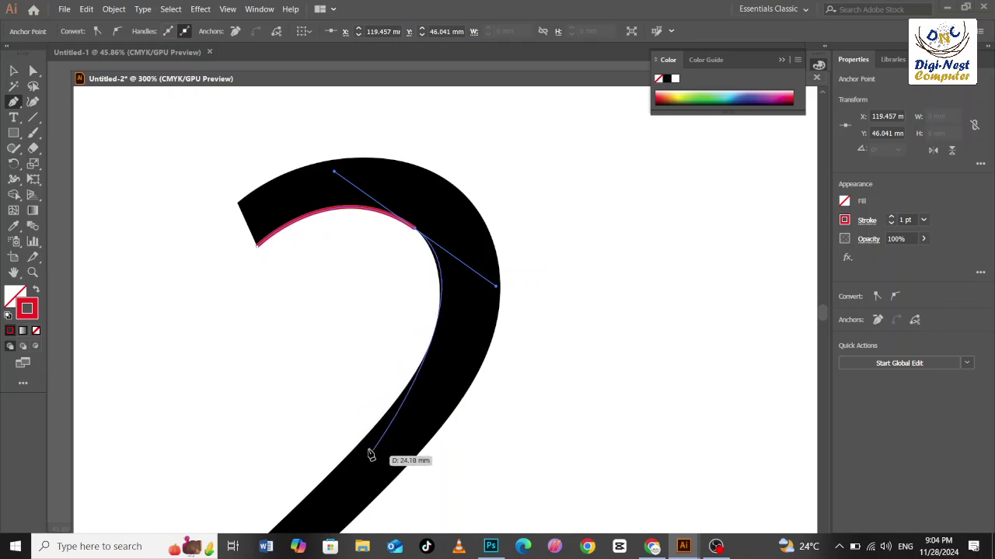
click(416, 230)
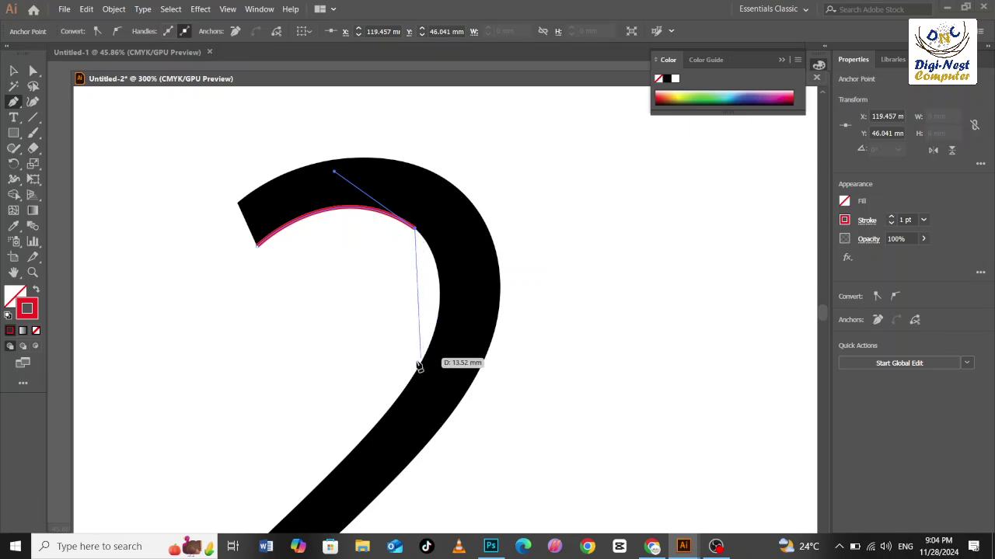
drag(412, 378, 352, 486)
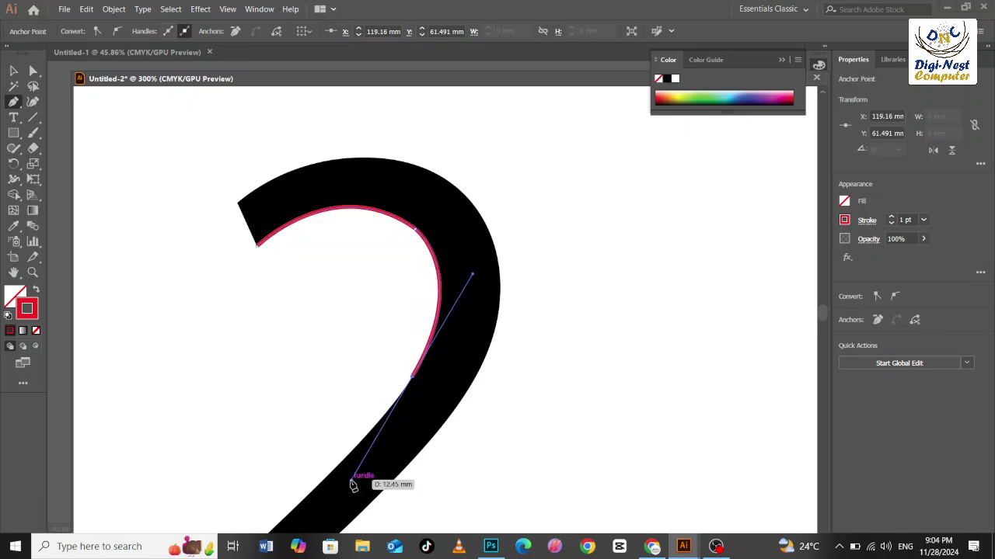
Trace the left edge of the diagonal stem to the base's upper-left corner, retracting the outgoing handles at both ends
drag(384, 466, 575, 253)
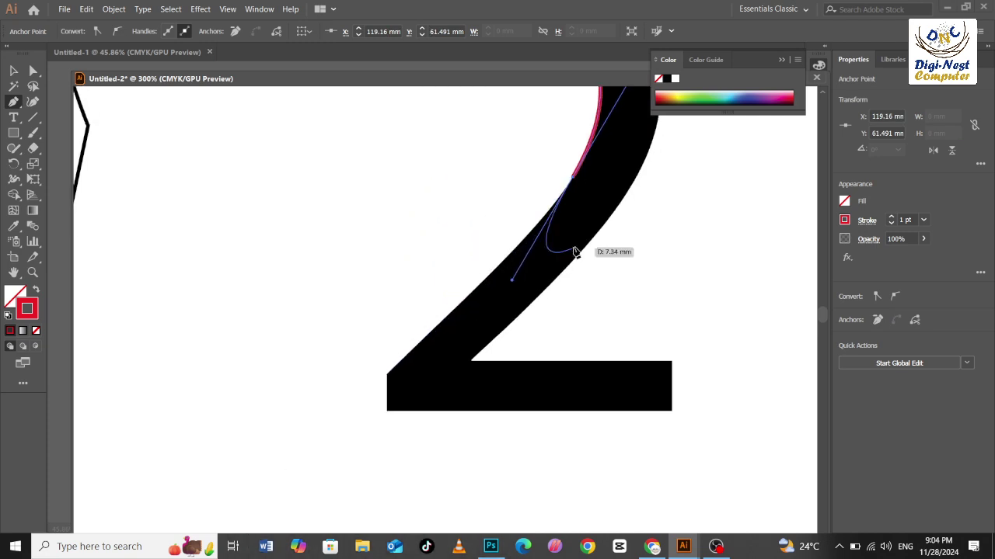
click(572, 180)
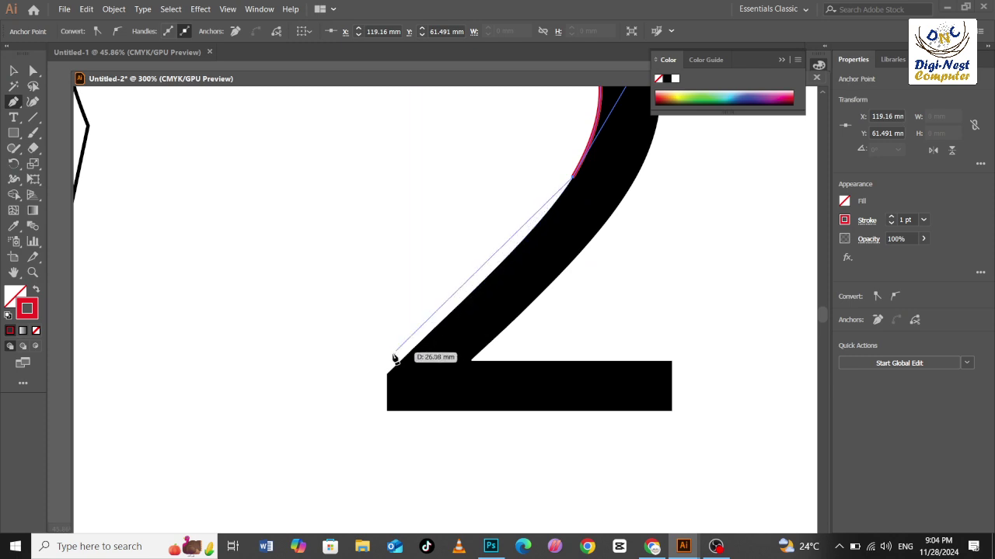
mouse_move(387, 373)
mouse_down()
mouse_move(259, 465)
mouse_move(221, 503)
mouse_move(240, 519)
mouse_up()
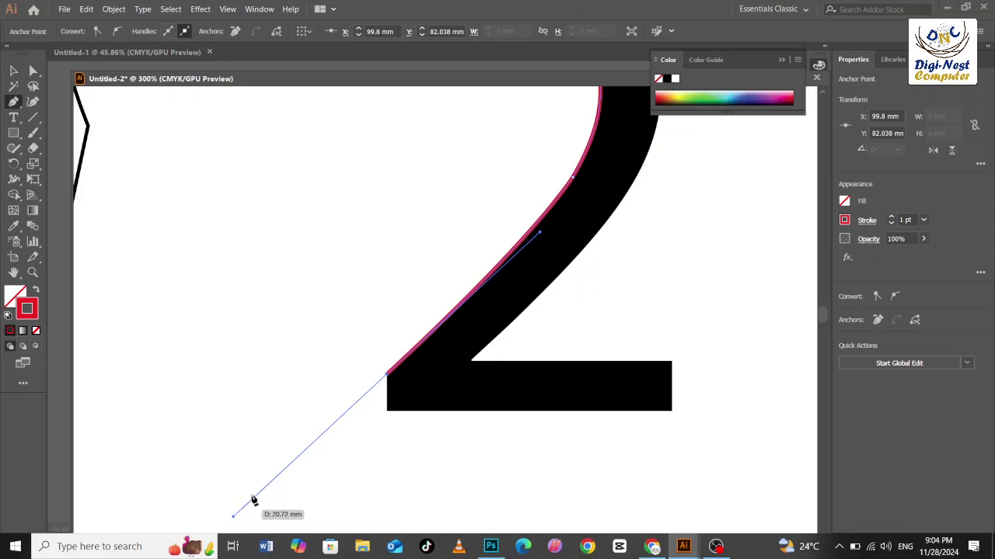
click(387, 378)
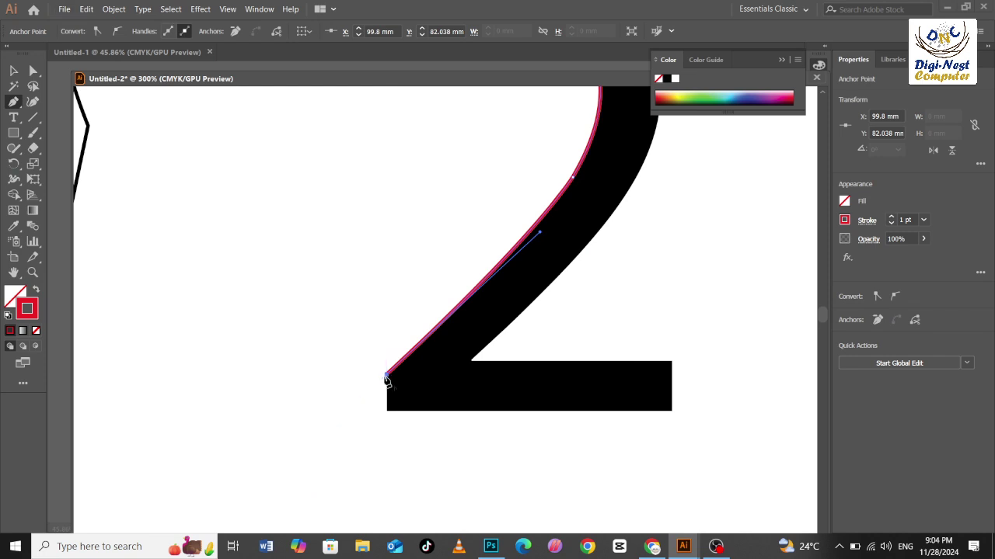
Trace the 2's base with straight segments around its lower and right sides, ending at the inner corner where it meets the stem
click(387, 411)
click(672, 412)
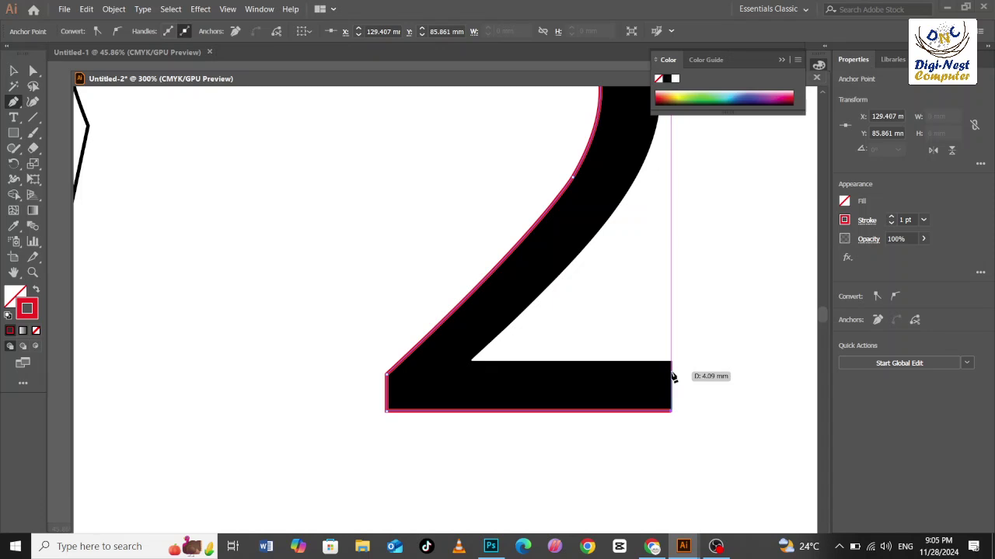
drag(673, 376, 593, 376)
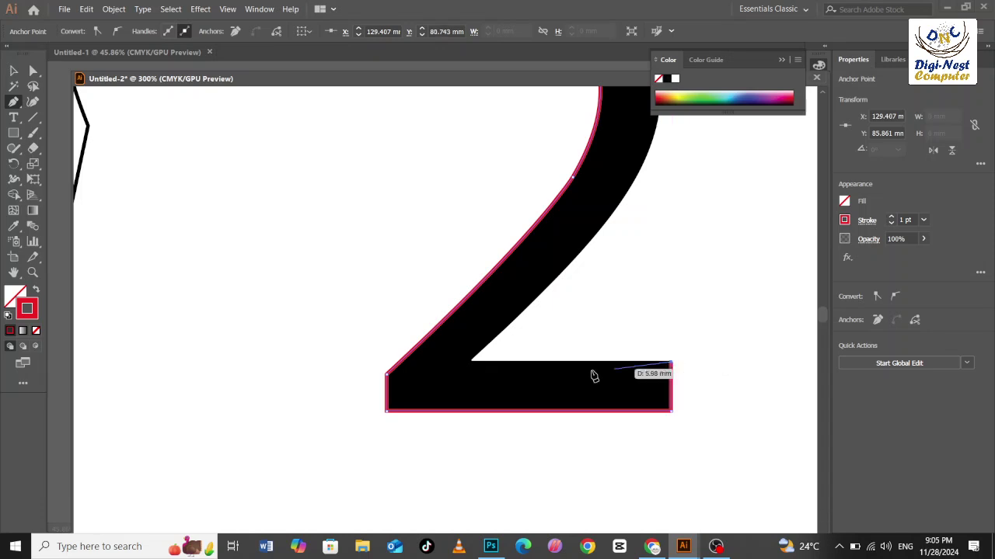
click(471, 362)
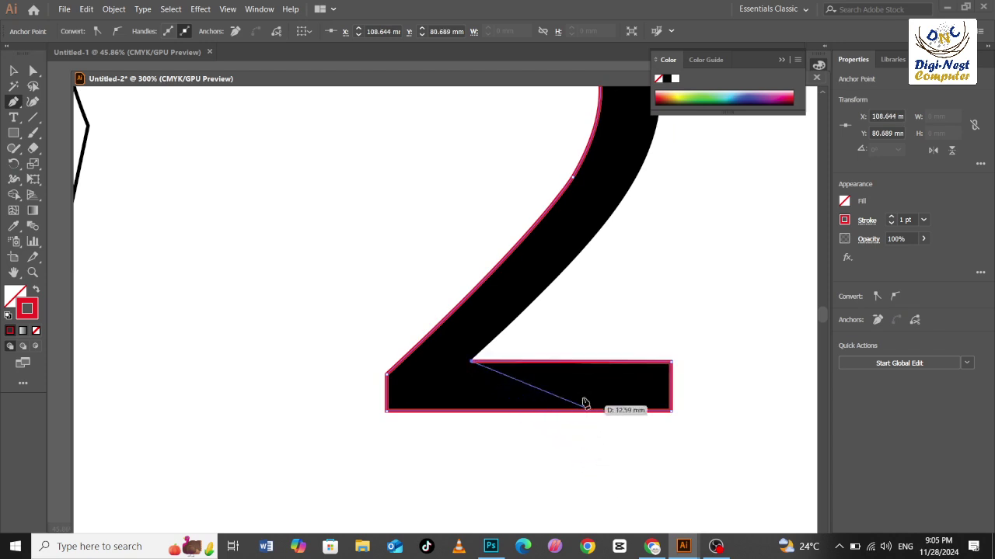
Trace the 2's outer edge with curves up the stem and around the top, and close the outline at its starting point
drag(612, 268, 462, 351)
scroll(462, 349, down, 1)
drag(480, 295, 435, 340)
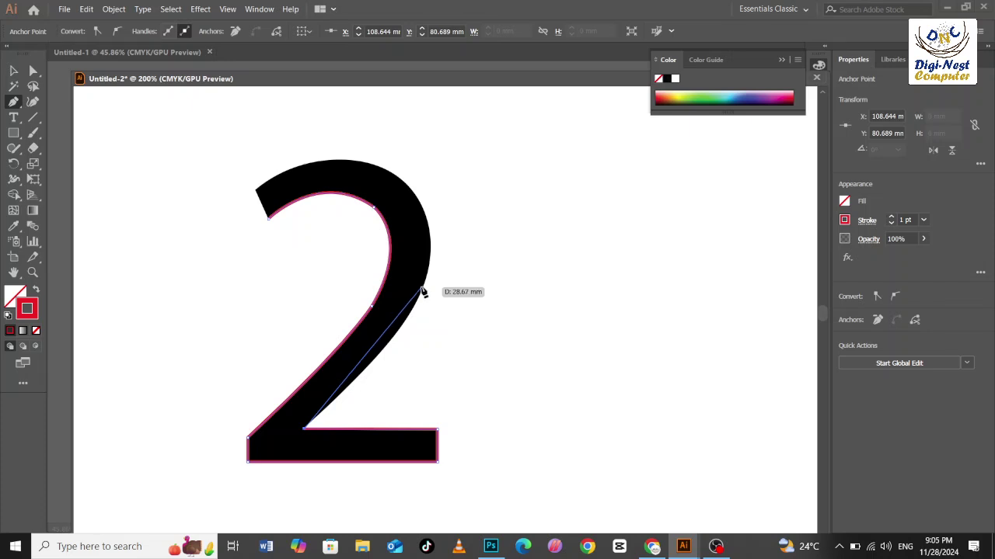
drag(422, 289, 436, 254)
mouse_move(445, 233)
mouse_down()
mouse_move(447, 213)
mouse_move(477, 196)
mouse_move(445, 230)
mouse_up()
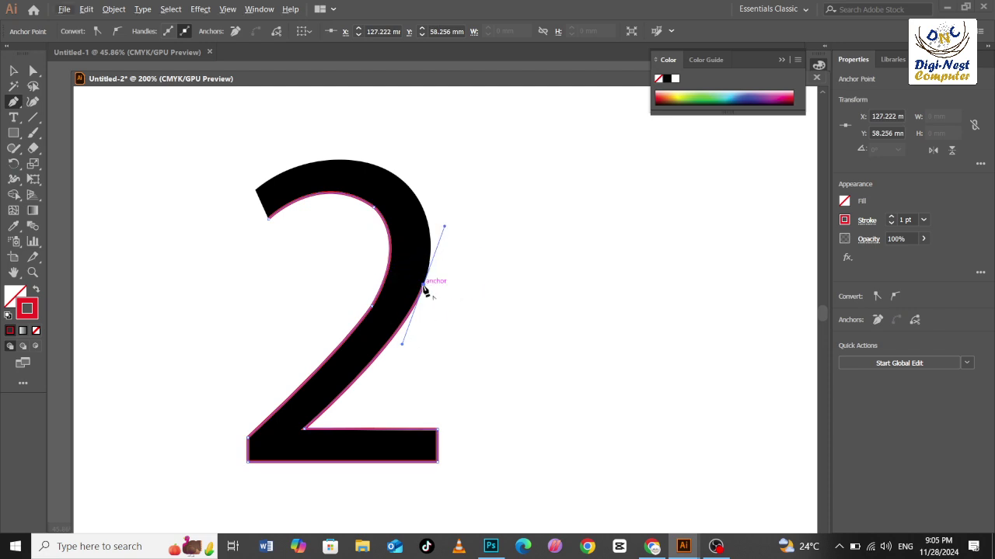
drag(425, 290, 272, 223)
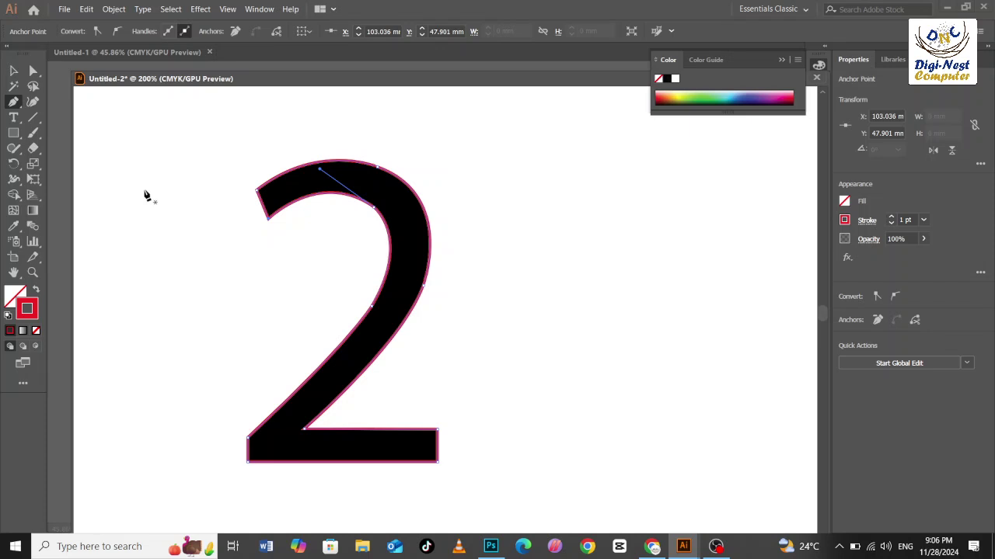
Move the red outline beside the black 2, to its right, and deselect it
key(v)
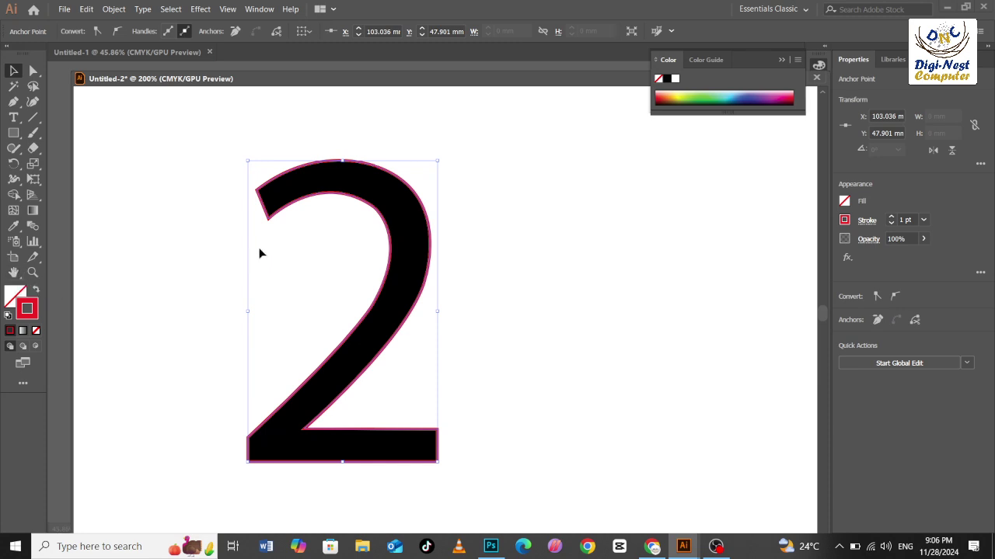
drag(281, 217, 516, 207)
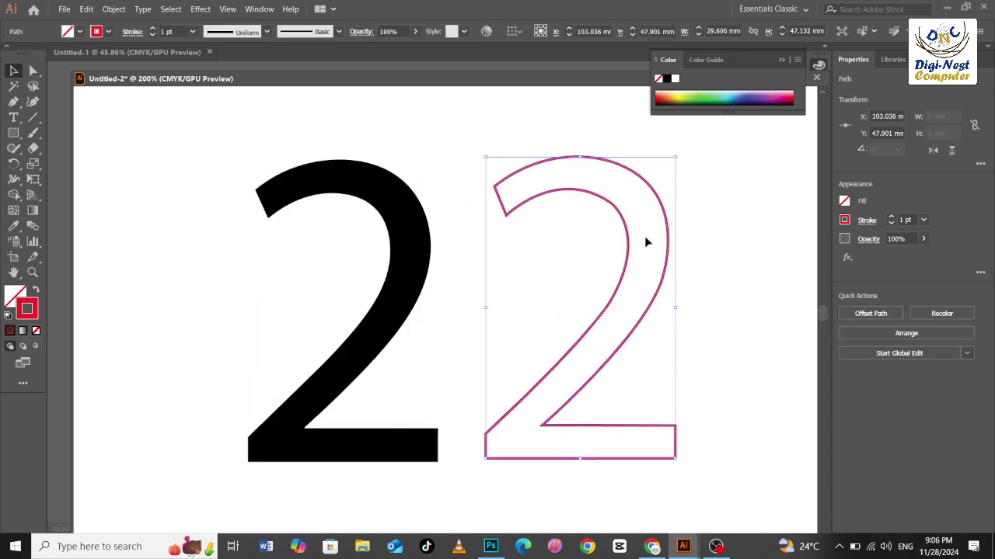
click(771, 294)
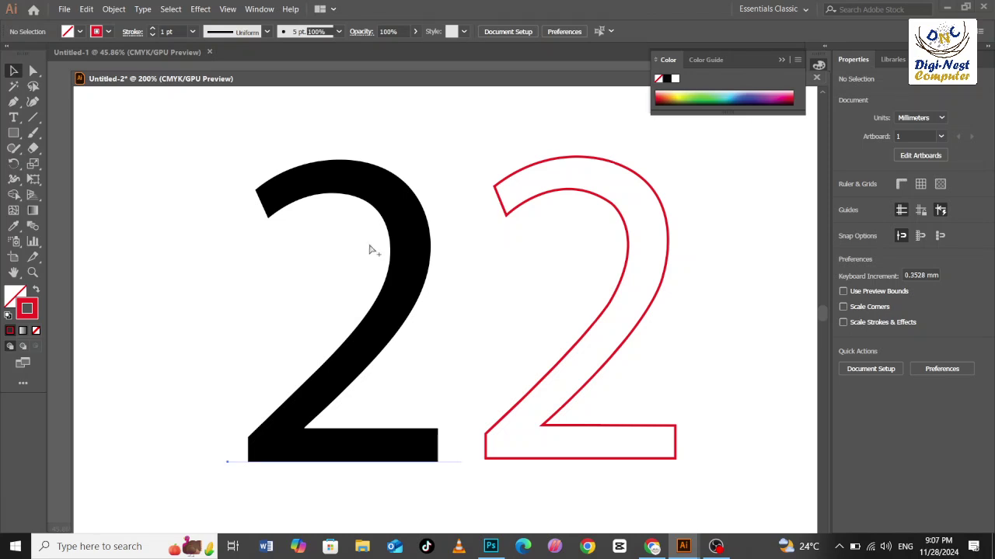
Shift the black 2 to the left to widen the gap to the red outline
drag(369, 245, 334, 235)
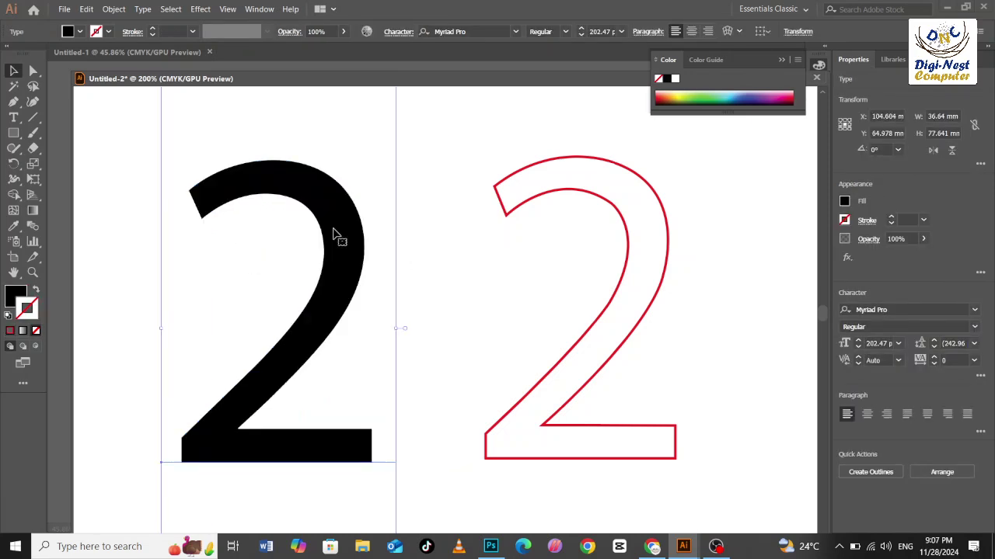
ctrl+alt+click(446, 244)
ctrl+alt+click(444, 242)
drag(522, 424, 505, 337)
drag(371, 274, 355, 318)
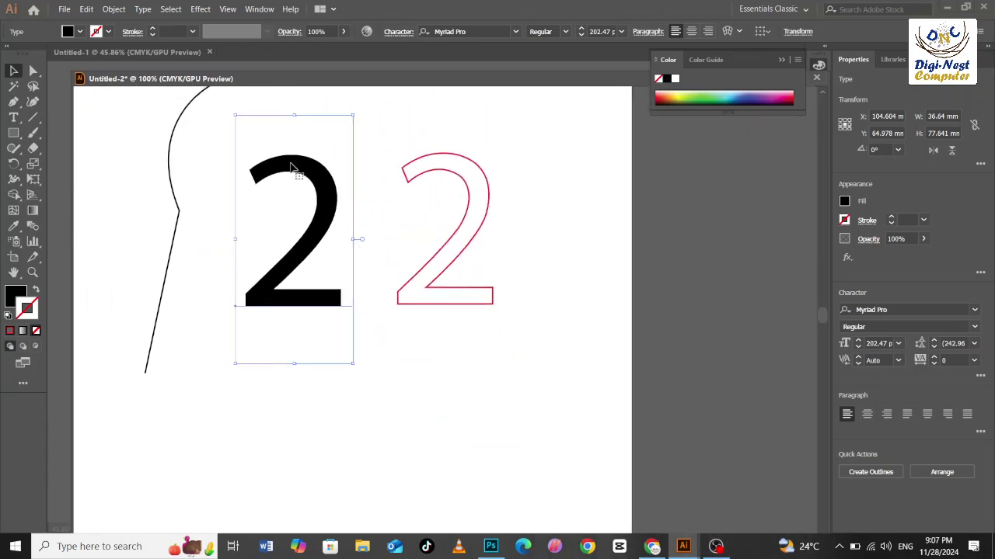
shift+click(458, 268)
drag(457, 269, 839, 241)
click(510, 279)
drag(544, 298, 342, 186)
click(482, 171)
drag(489, 194, 440, 191)
drag(274, 157, 383, 292)
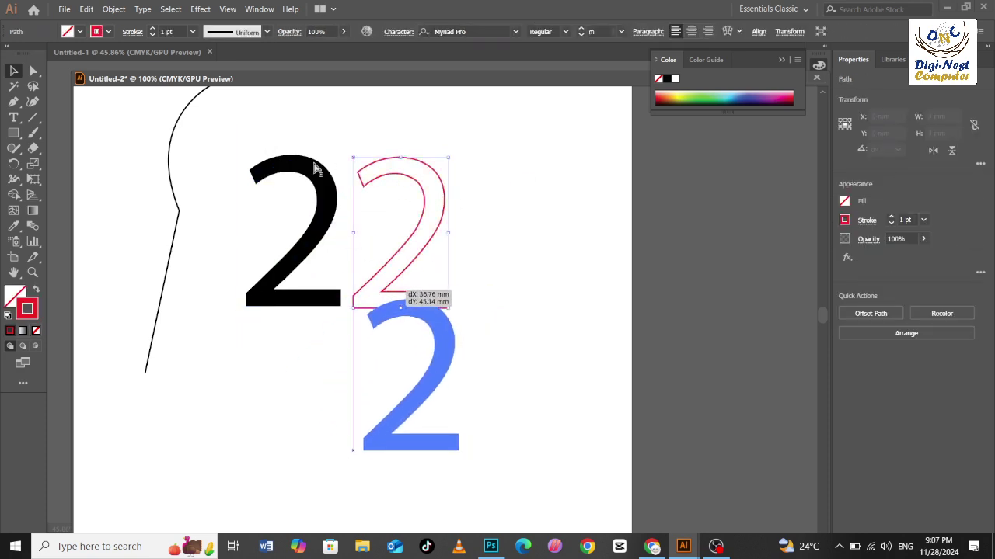
key(ctrl+z)
drag(278, 121, 408, 239)
key(ctrl+z)
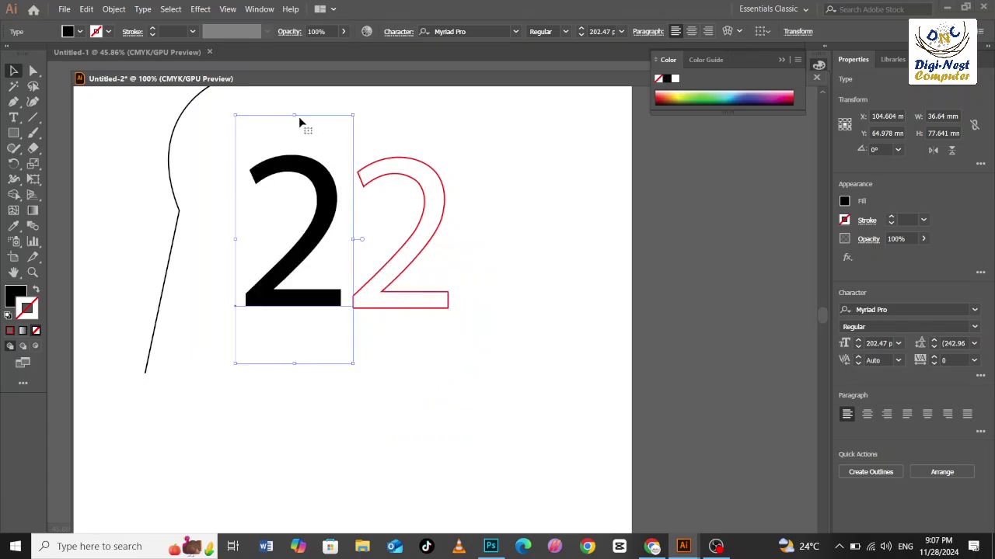
drag(288, 97, 431, 314)
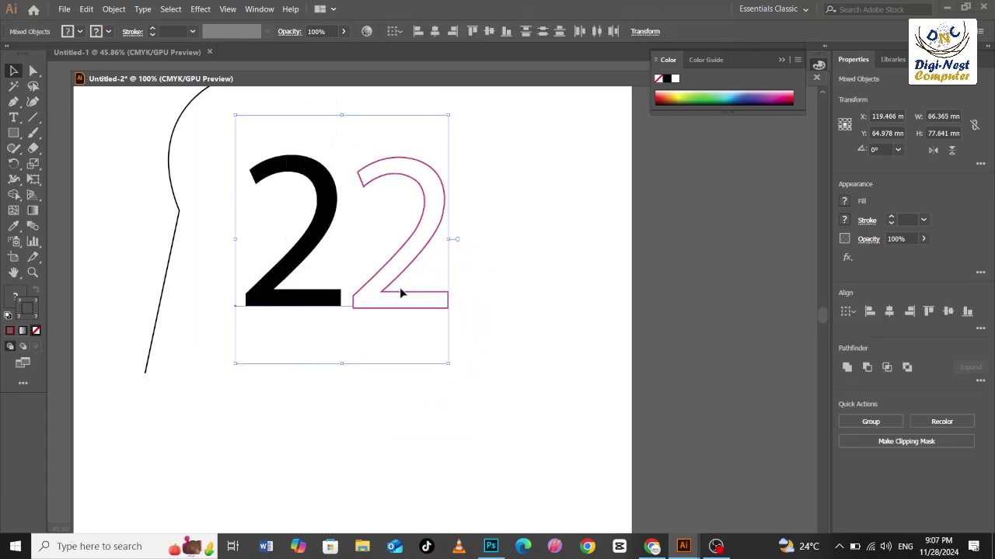
click(410, 255)
drag(271, 147, 416, 331)
key(ctrl+z)
key(ctrl+z)
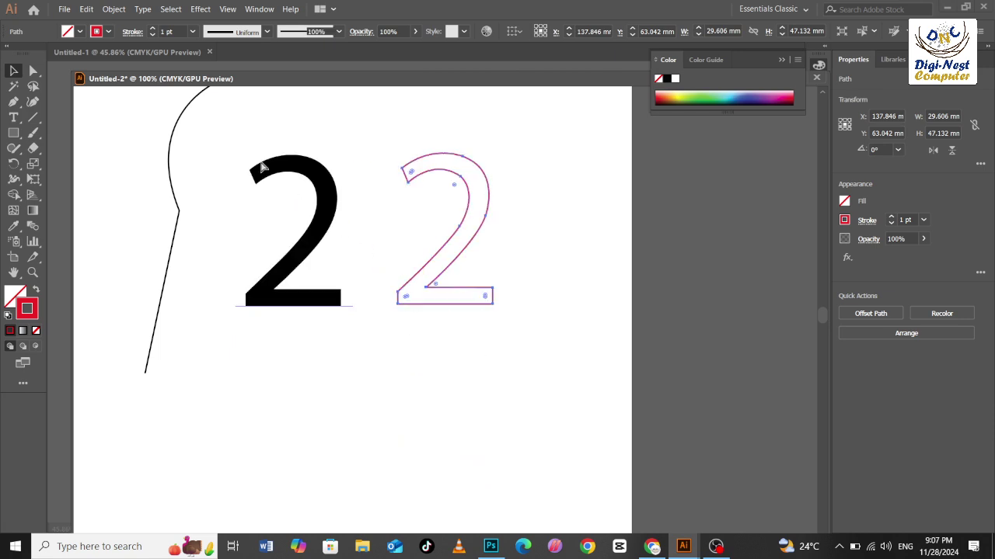
Move the black 2 and its red outline off the artboard, placing them side by side beyond its right edge
drag(238, 145, 506, 138)
drag(378, 138, 706, 158)
shift+click(546, 177)
scroll(540, 315, down, 5)
scroll(513, 331, up, 3)
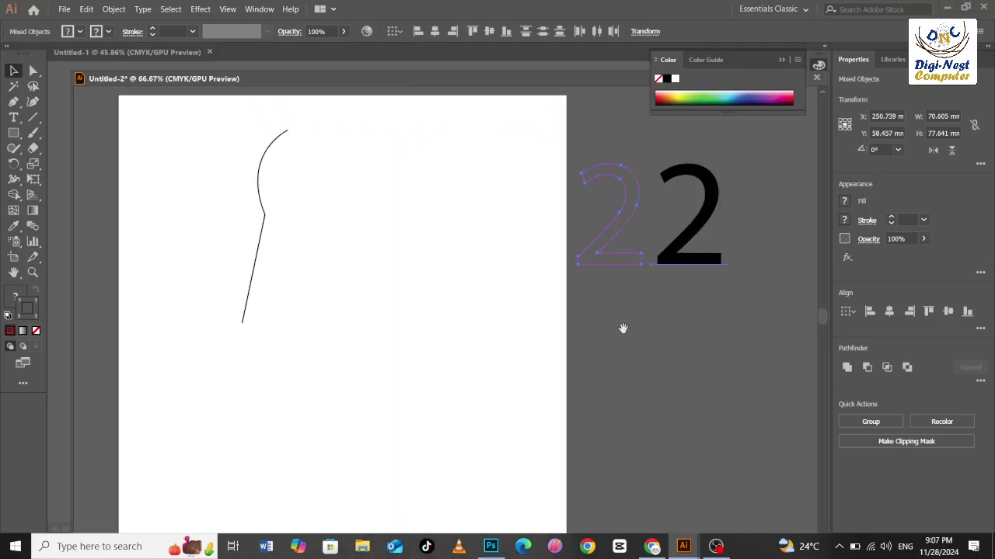
Show the rulers around the document
key(Tab)
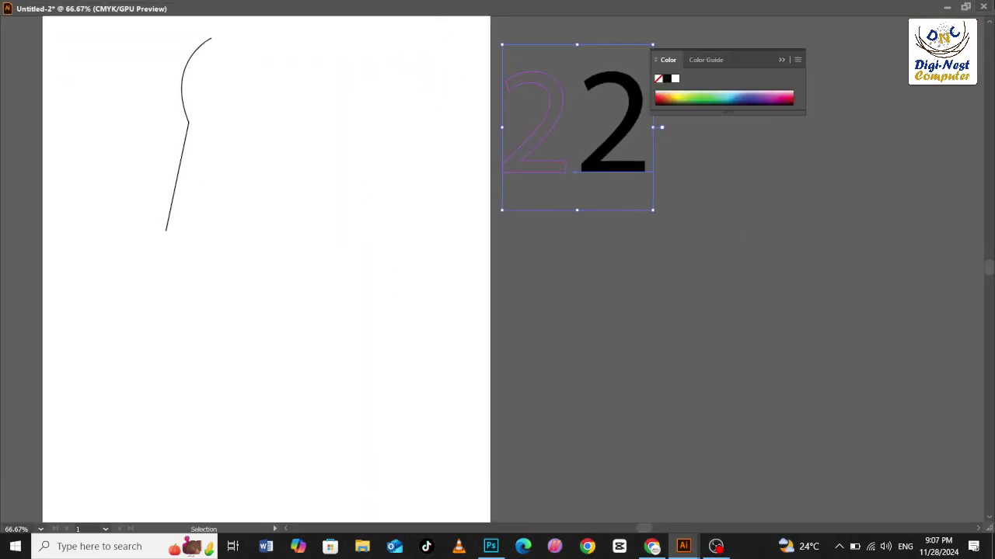
key(Tab)
drag(295, 115, 366, 165)
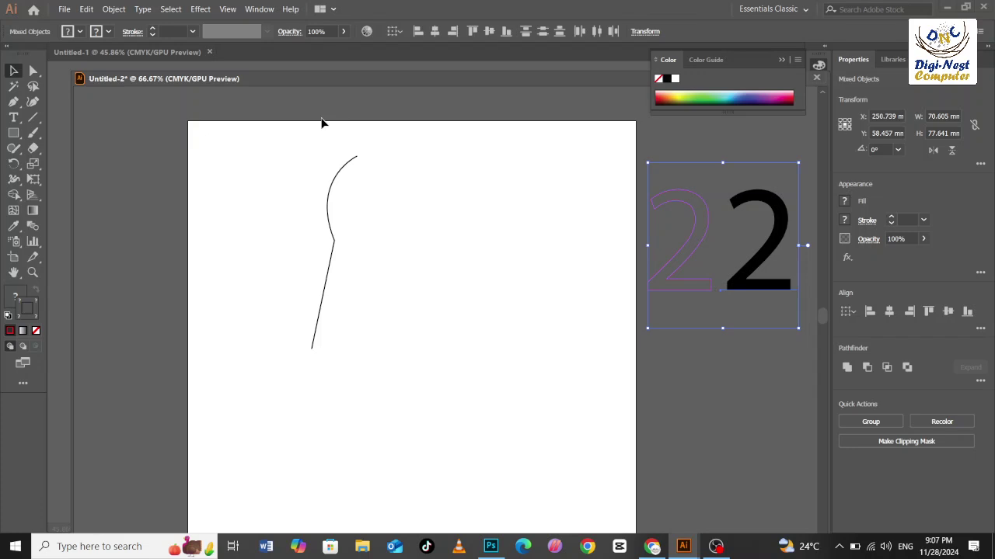
key(ctrl+shift+b)
key(ctrl+r)
key(ctrl+shift+b)
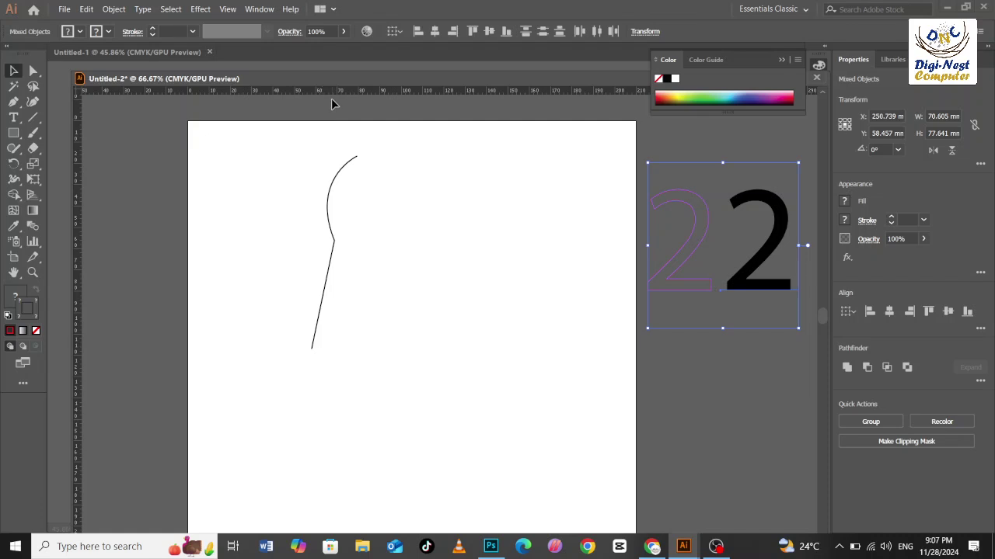
Delete the curve-and-line path from the artboard
click(352, 246)
key(Delete)
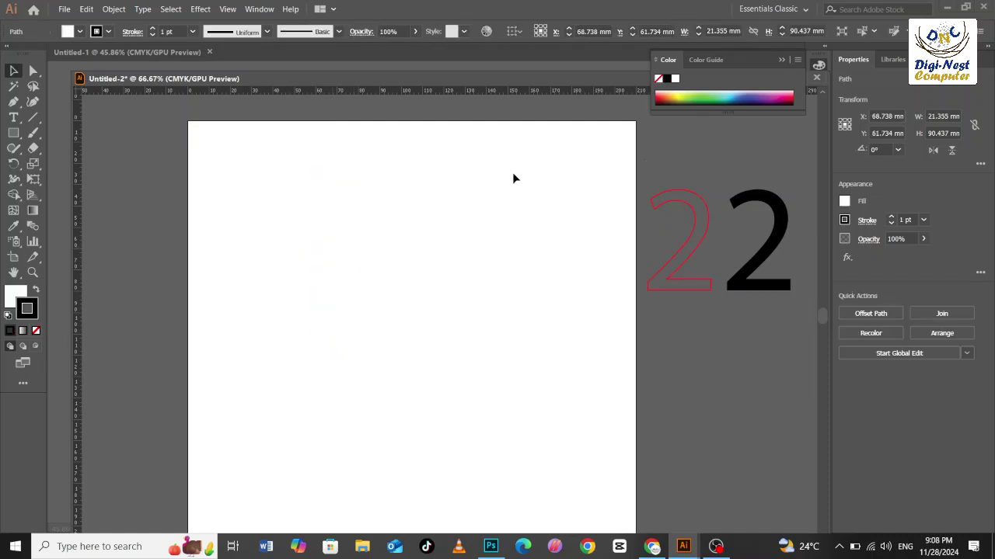
Set the document's ruler units to inches
drag(449, 253, 406, 265)
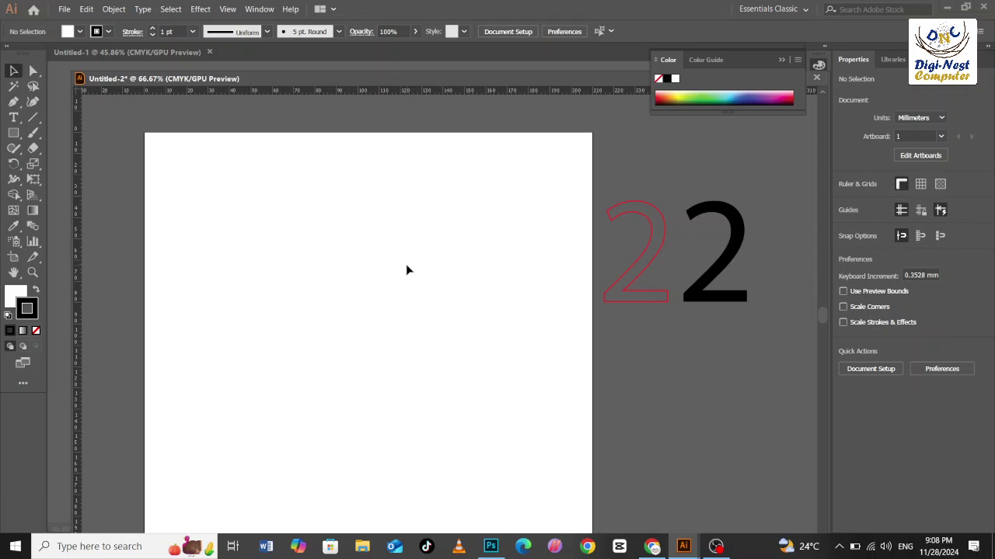
right_click(202, 92)
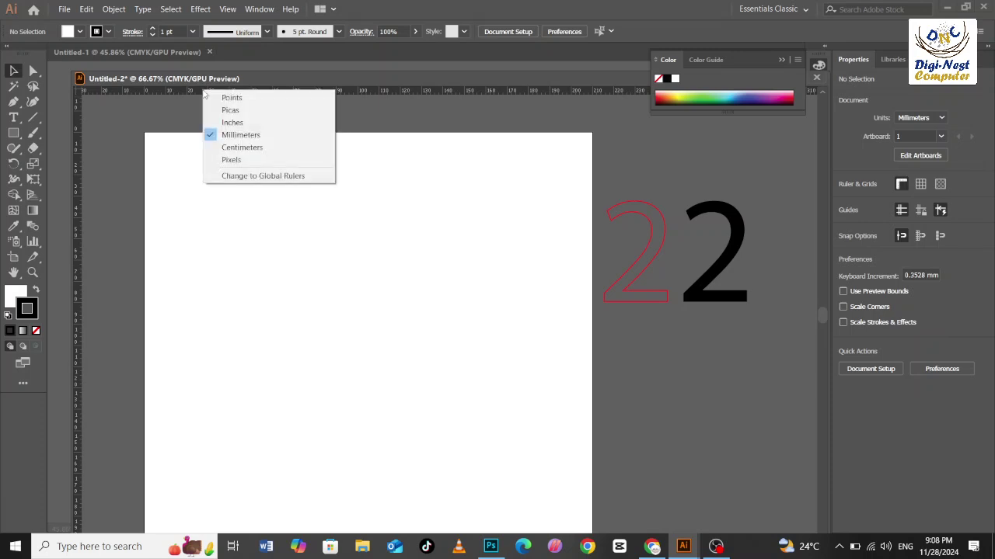
click(177, 94)
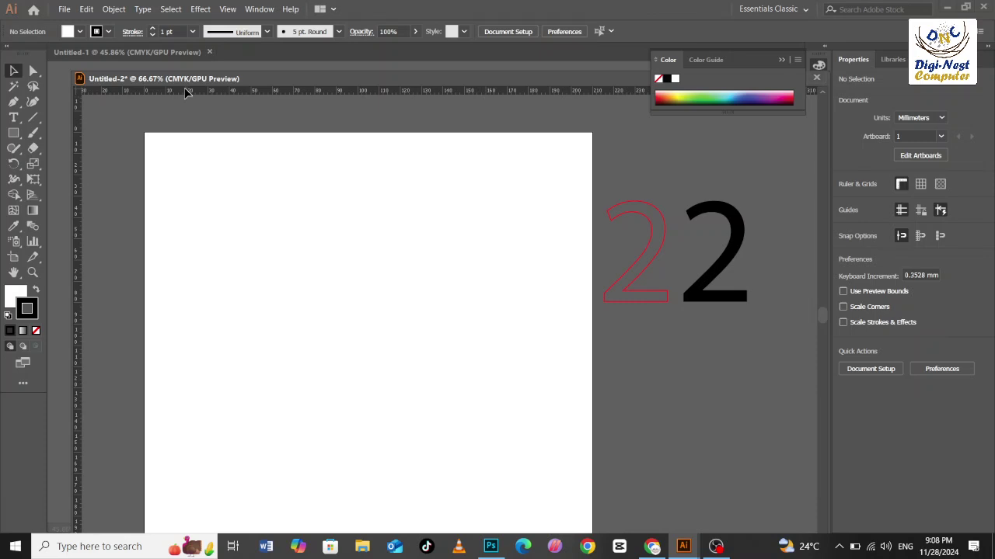
right_click(186, 92)
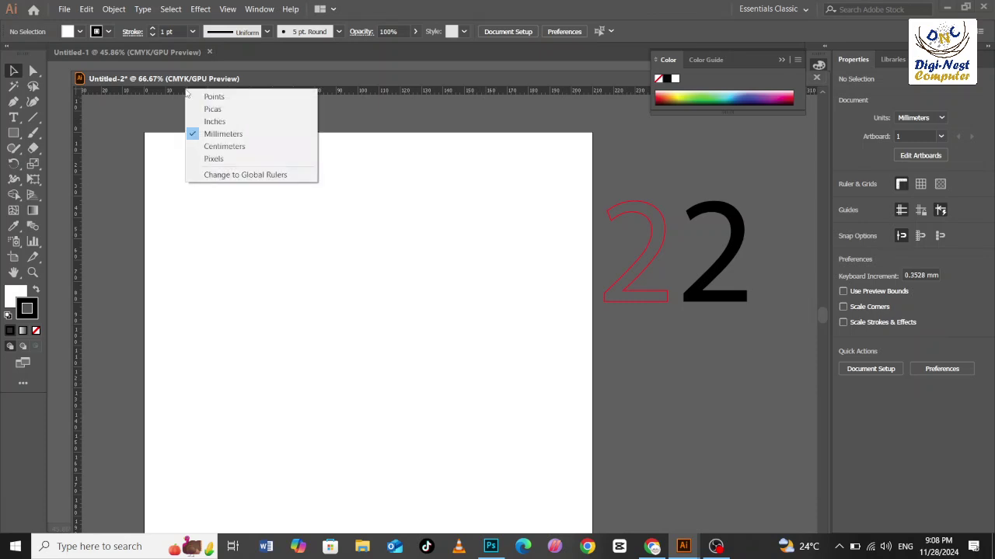
click(199, 120)
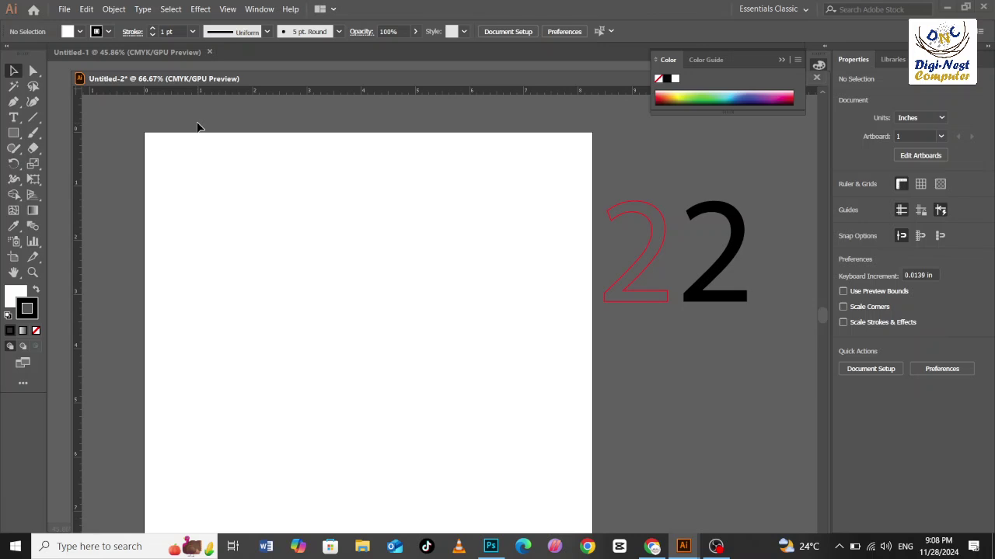
Switch the ruler units to millimeters, to points, and back to inches
right_click(294, 91)
click(313, 136)
right_click(303, 93)
click(318, 99)
right_click(309, 92)
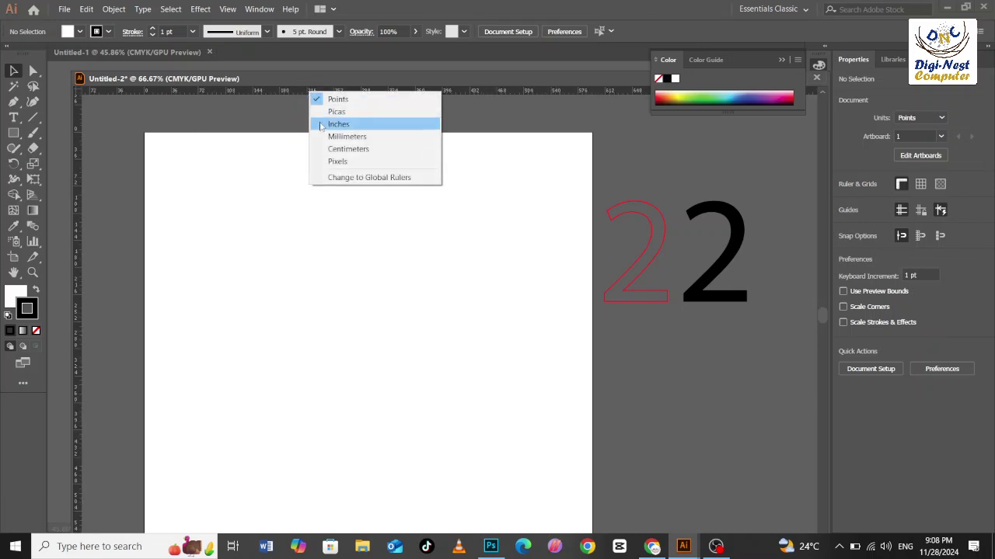
click(322, 124)
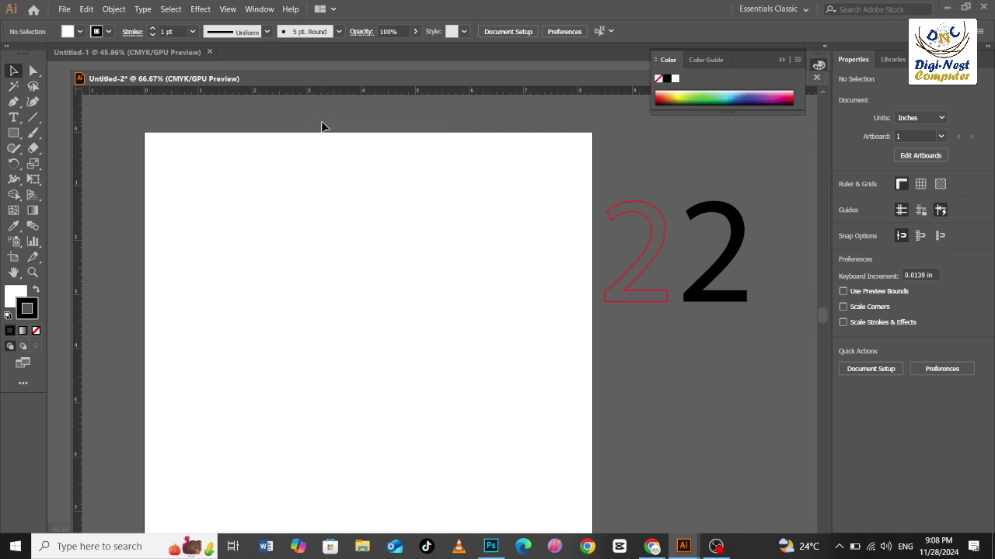
Try the left half of a heart as an open curved path with the Pen tool, and delete the path
click(13, 102)
click(346, 269)
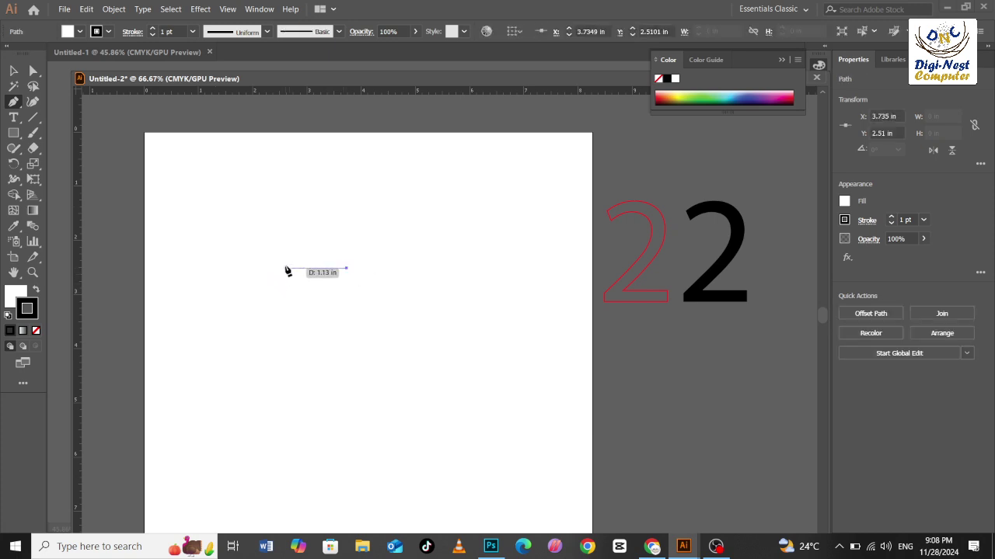
drag(286, 272, 258, 315)
click(286, 272)
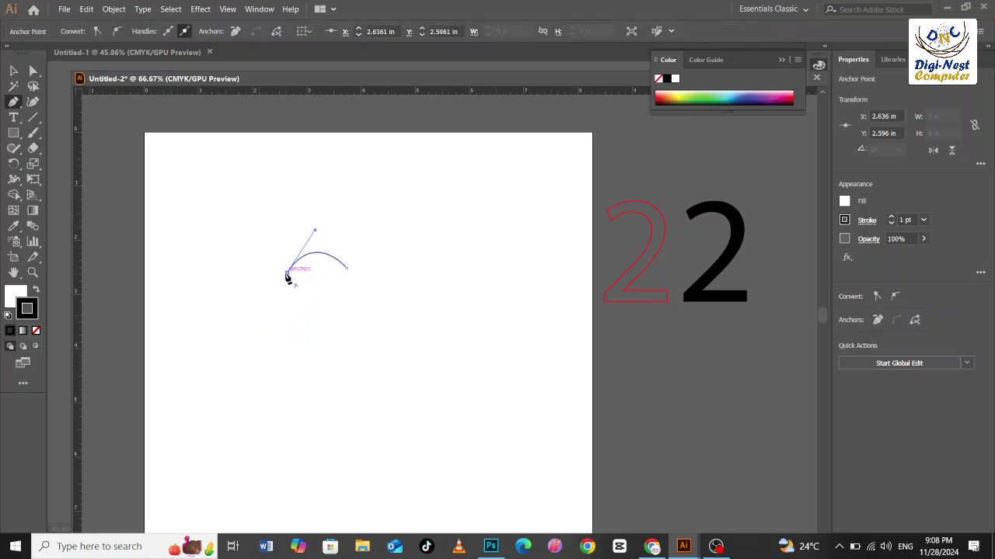
drag(347, 352, 430, 397)
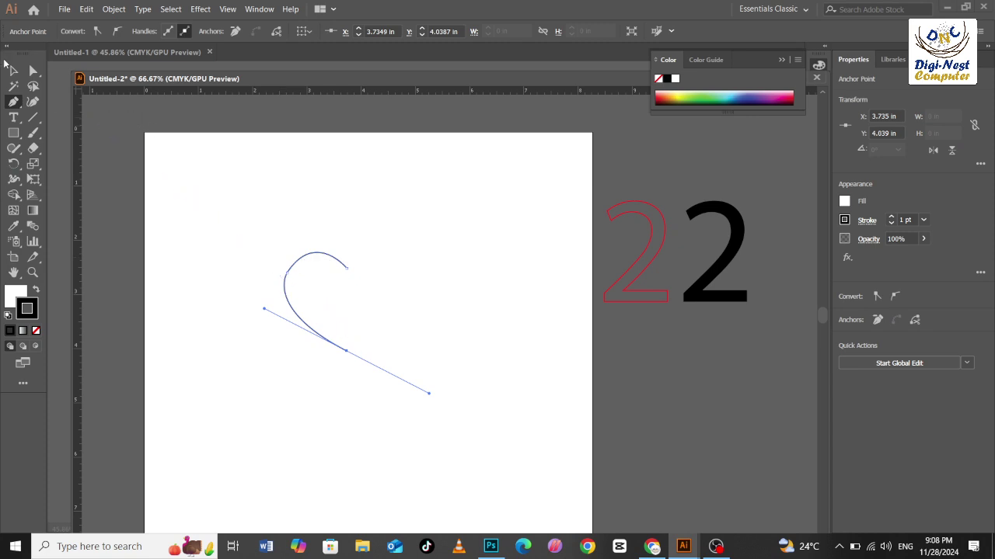
click(346, 351)
click(13, 70)
click(253, 229)
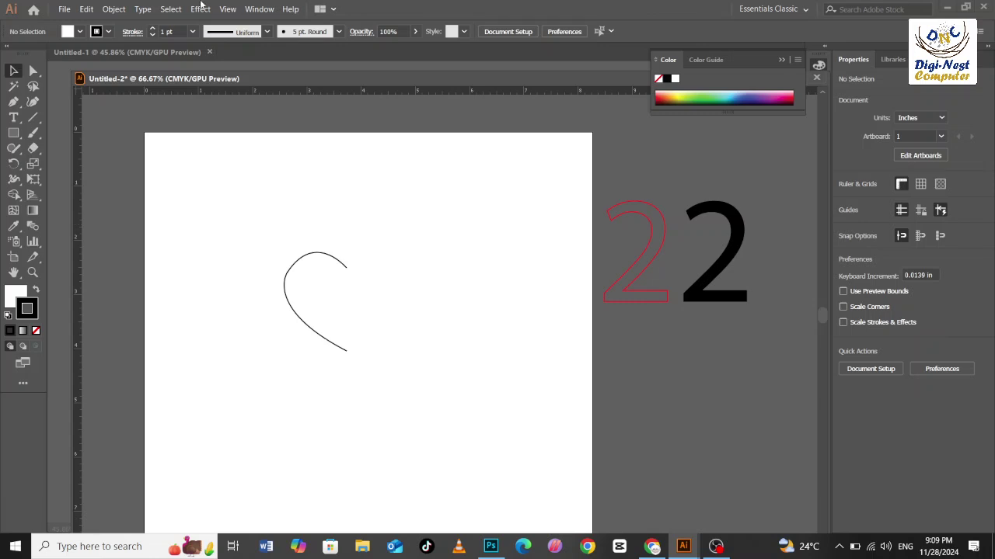
drag(272, 235, 342, 371)
key(Delete)
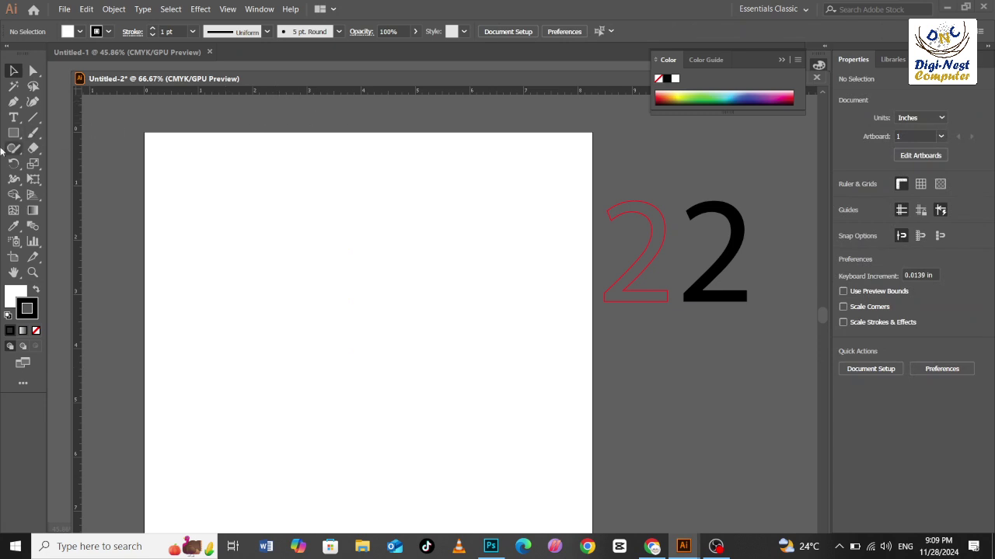
Try the half heart again with its end points vertically aligned, and remove the path from the artboard
click(13, 101)
click(330, 268)
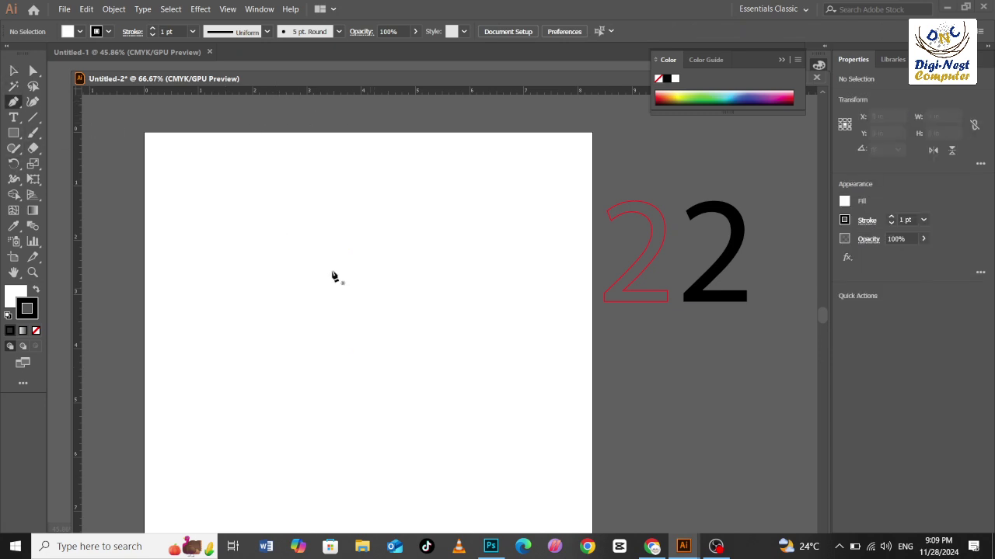
click(278, 273)
drag(277, 276, 333, 366)
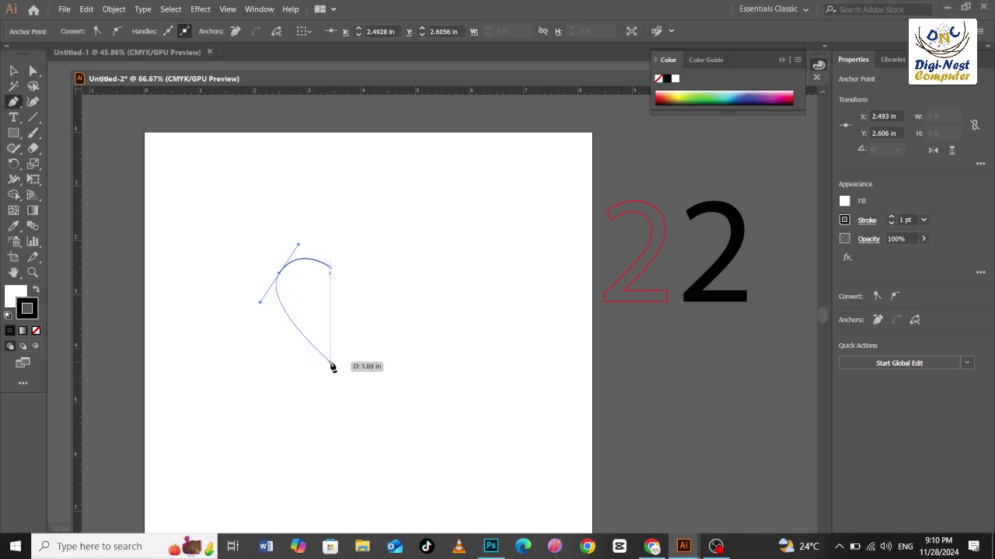
click(331, 363)
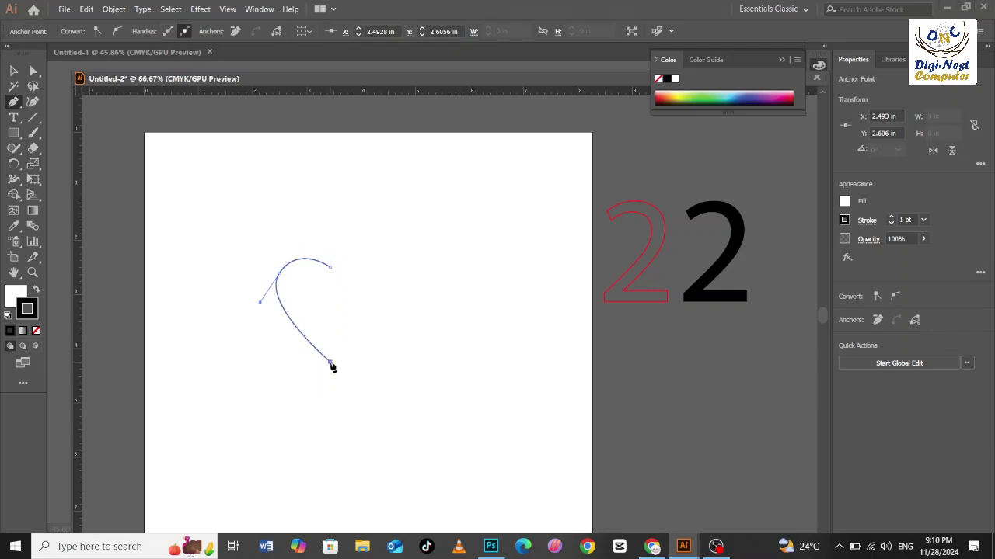
key(ctrl+z)
key(Delete)
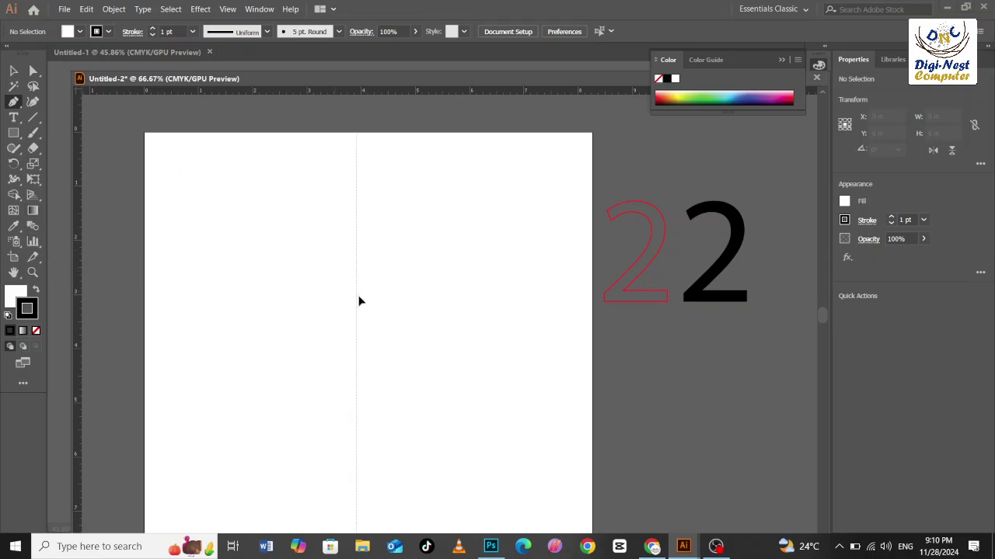
Place a vertical guide from the ruler at about 4.17 in across the artboard, and delete it
click(363, 301)
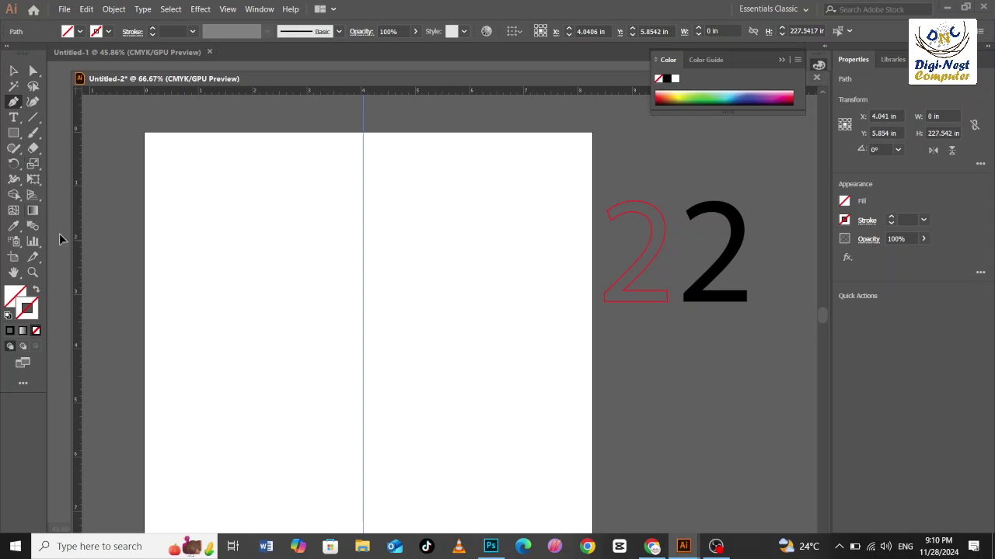
drag(78, 247, 370, 262)
key(v)
click(313, 270)
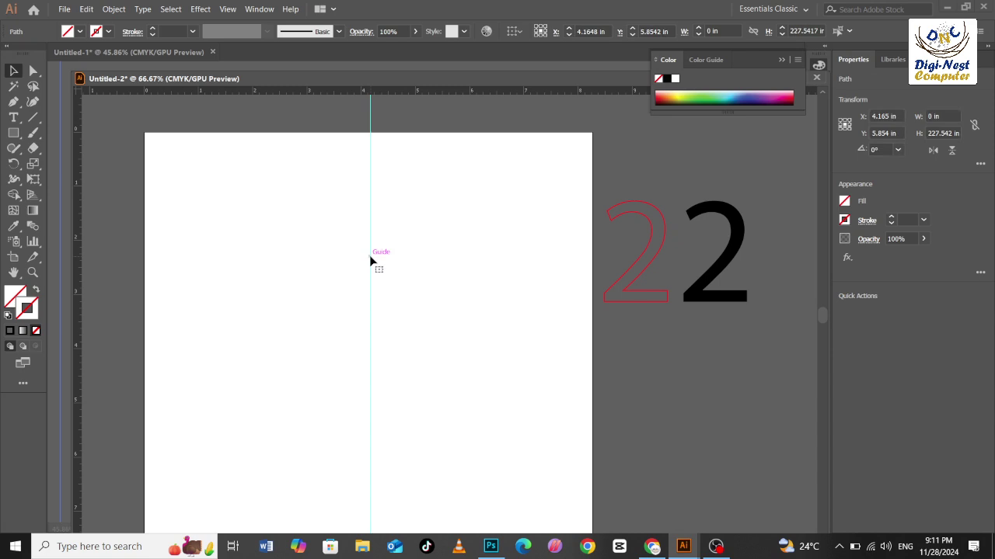
key(Delete)
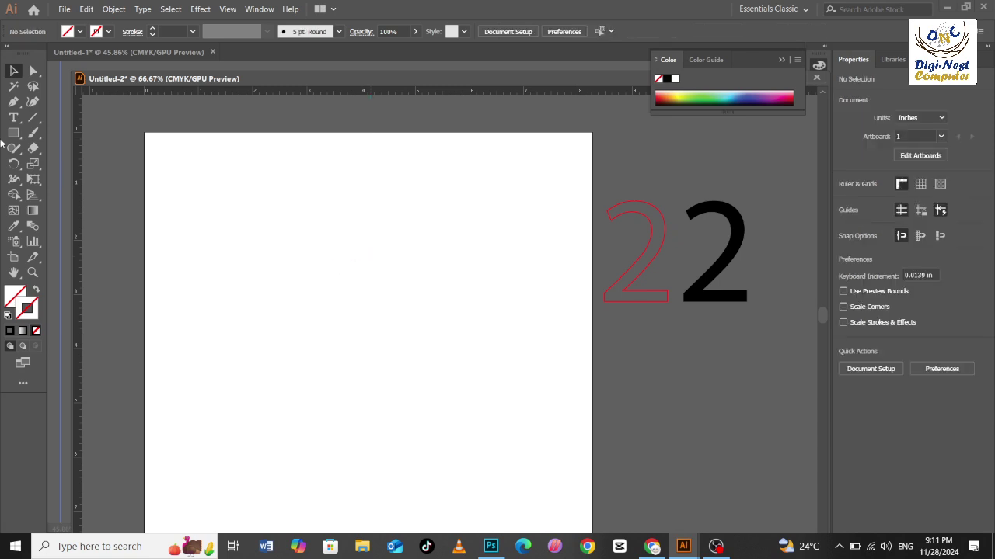
Draw the left half of a heart with the Pen tool as an open curve about 1.08 in wide and 2.15 in high
click(13, 101)
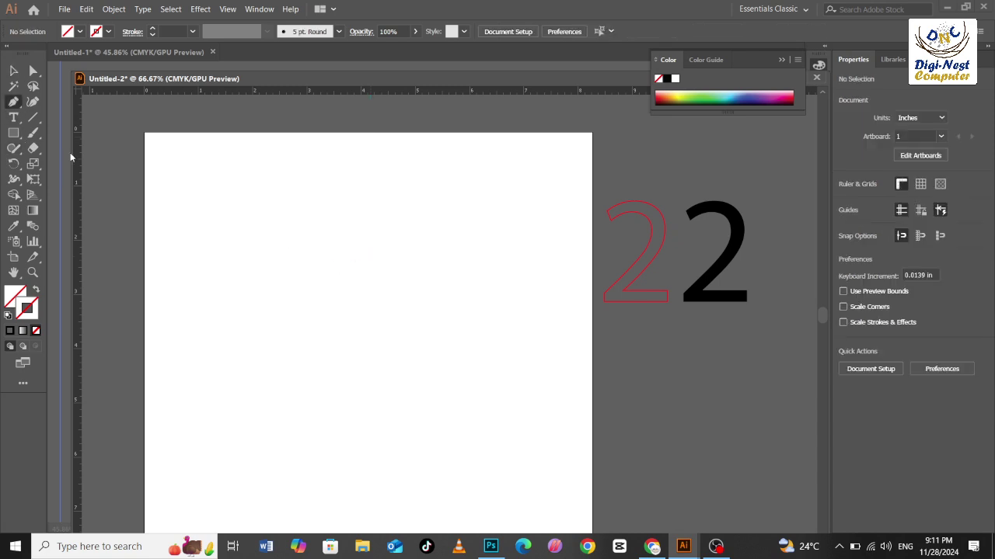
click(345, 273)
drag(292, 280, 267, 307)
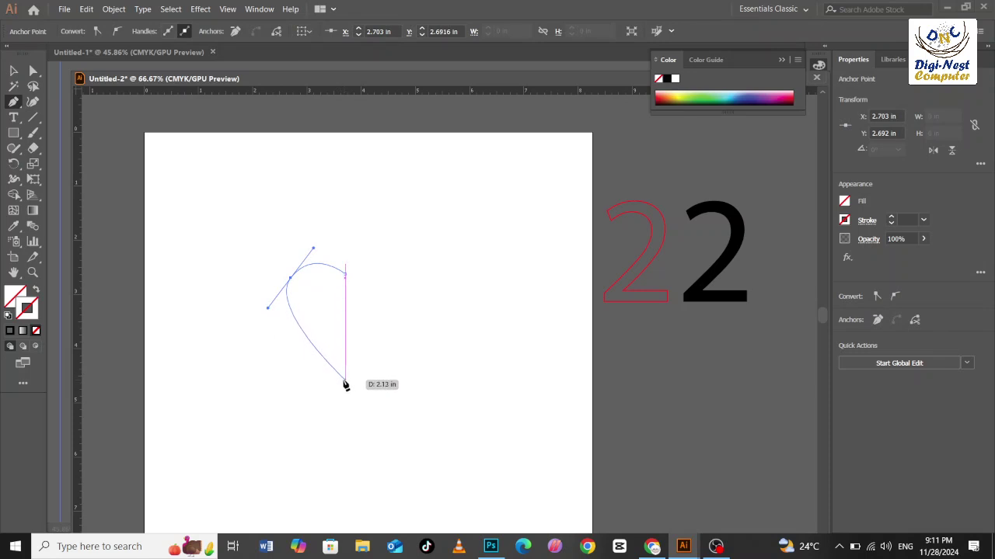
click(345, 382)
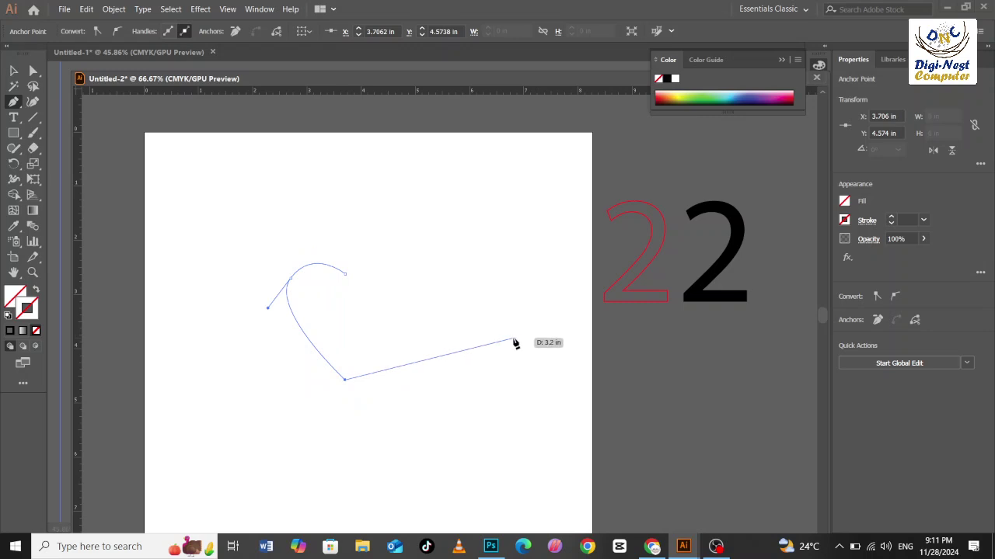
key(Escape)
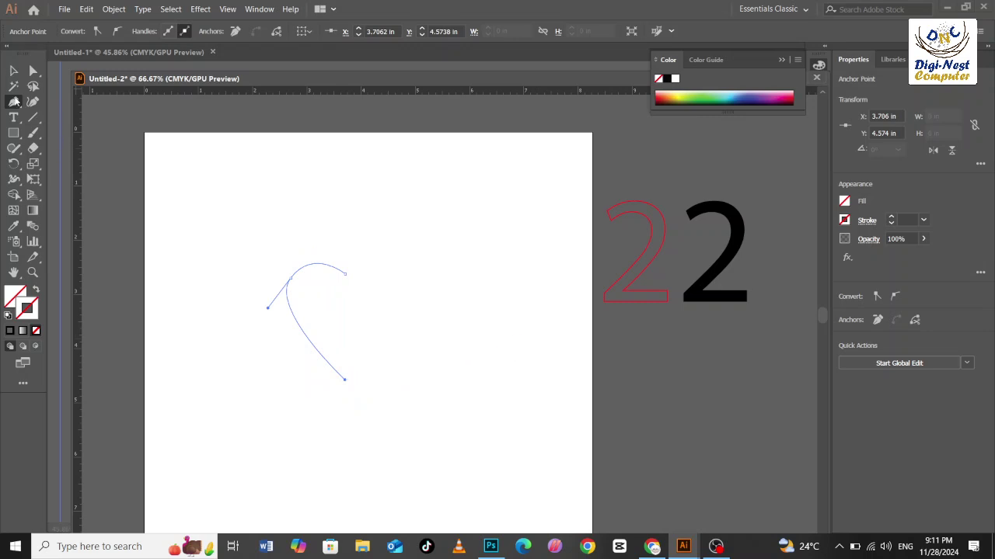
click(13, 70)
click(277, 208)
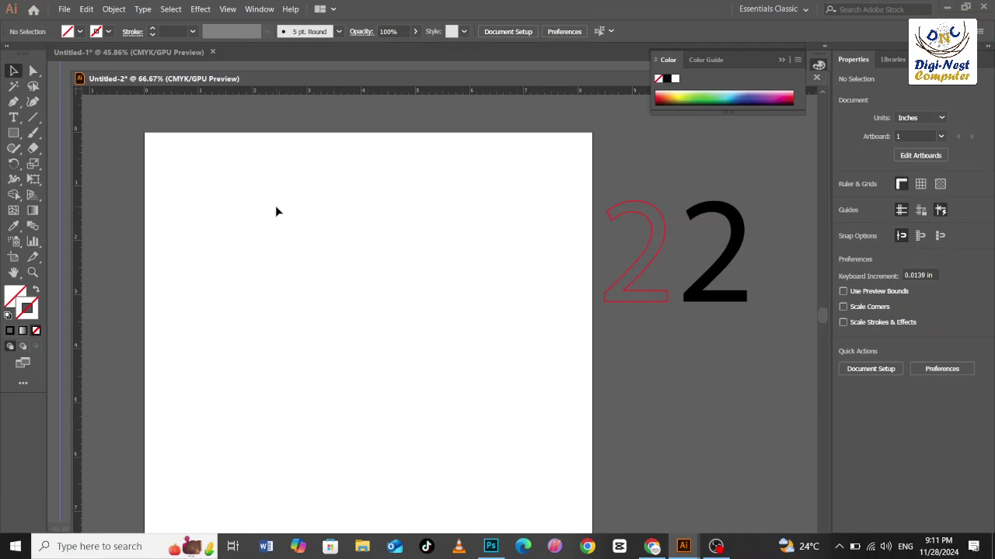
Give the half-heart path a purple stroke from the color spectrum, and deselect it
drag(265, 211, 355, 400)
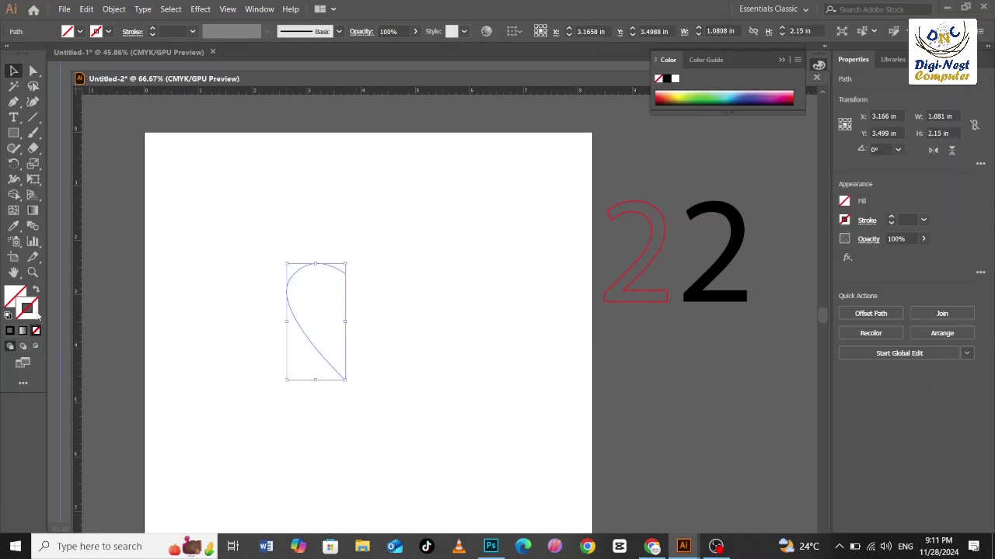
click(765, 97)
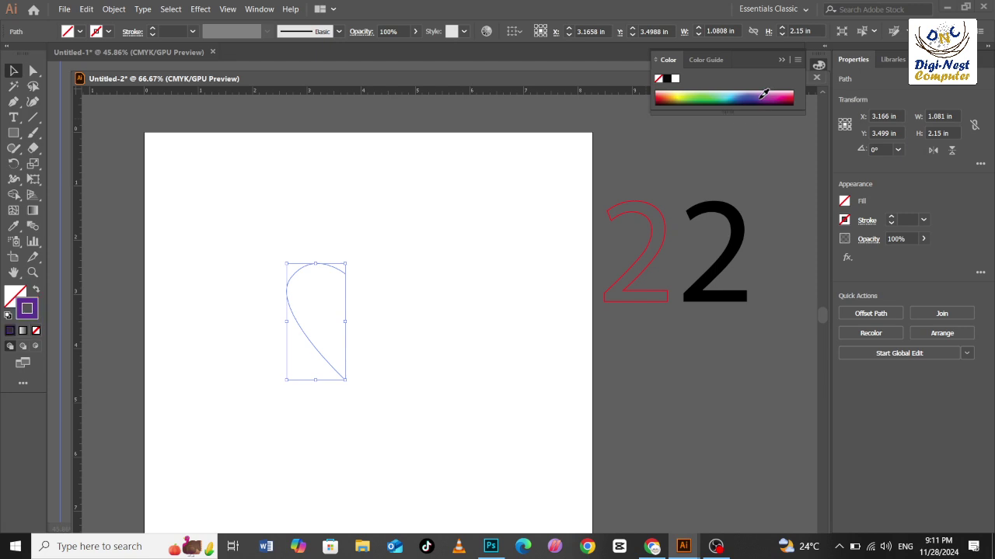
click(277, 211)
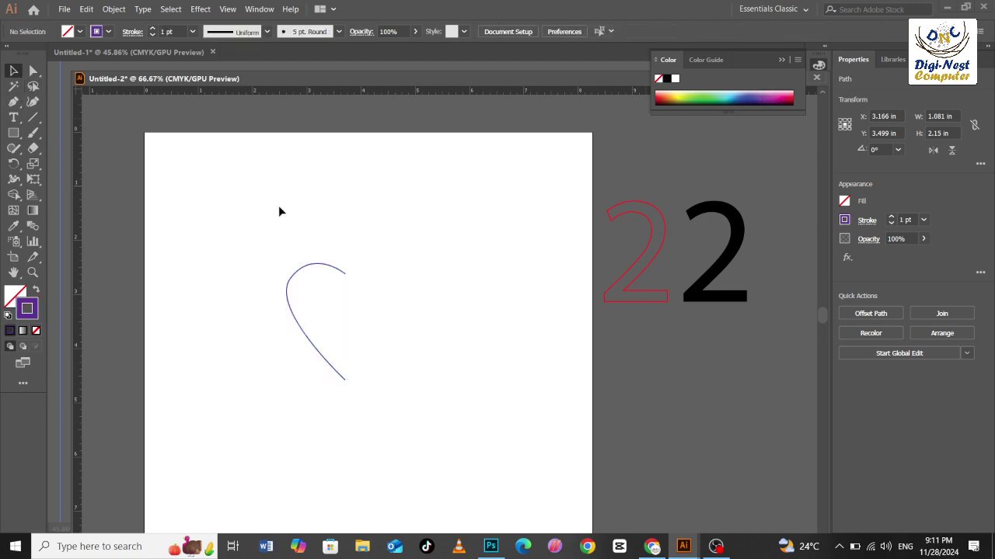
Reflect a copy of the half heart across the vertical axis and move it beside the original so their end points meet as a heart
click(296, 273)
right_click(296, 274)
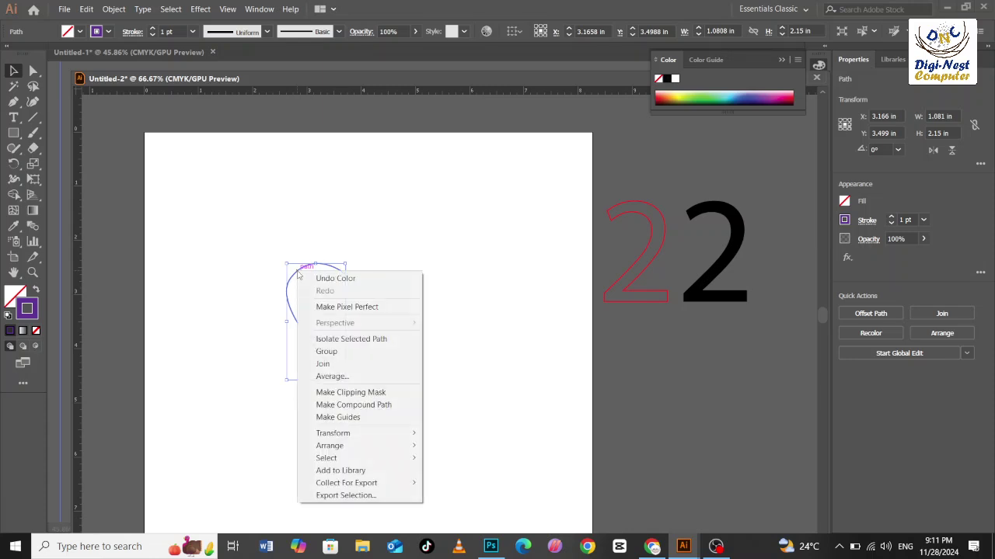
mouse_move(372, 446)
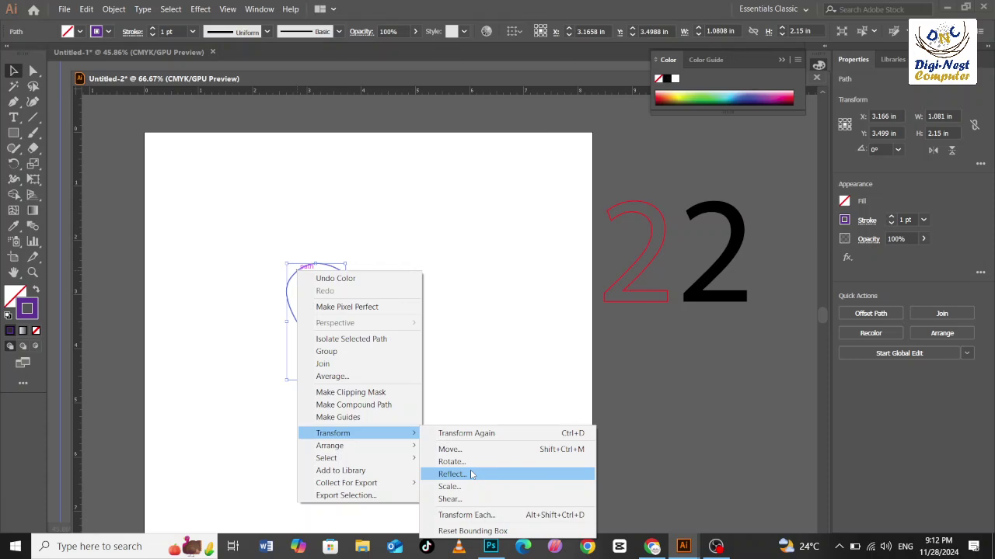
click(454, 473)
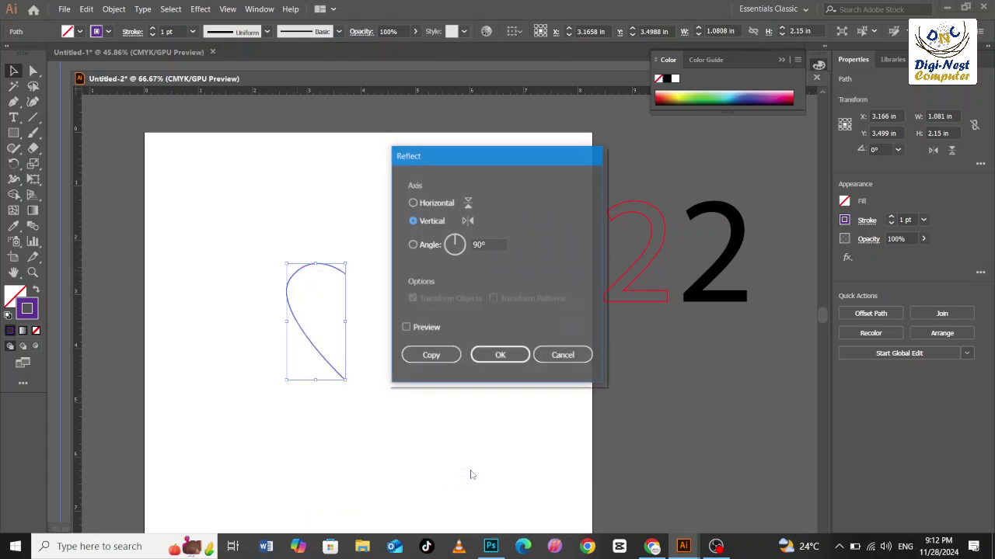
click(413, 246)
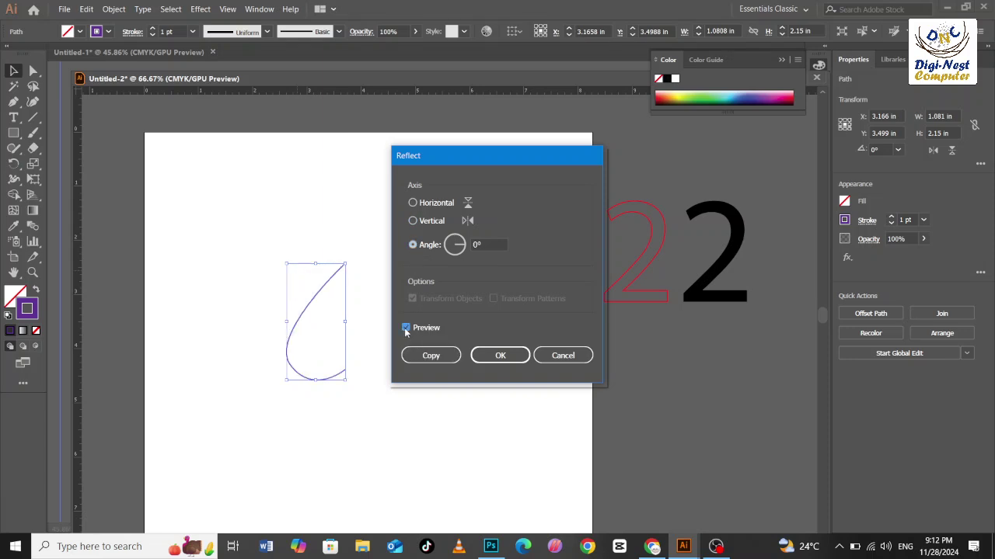
click(413, 221)
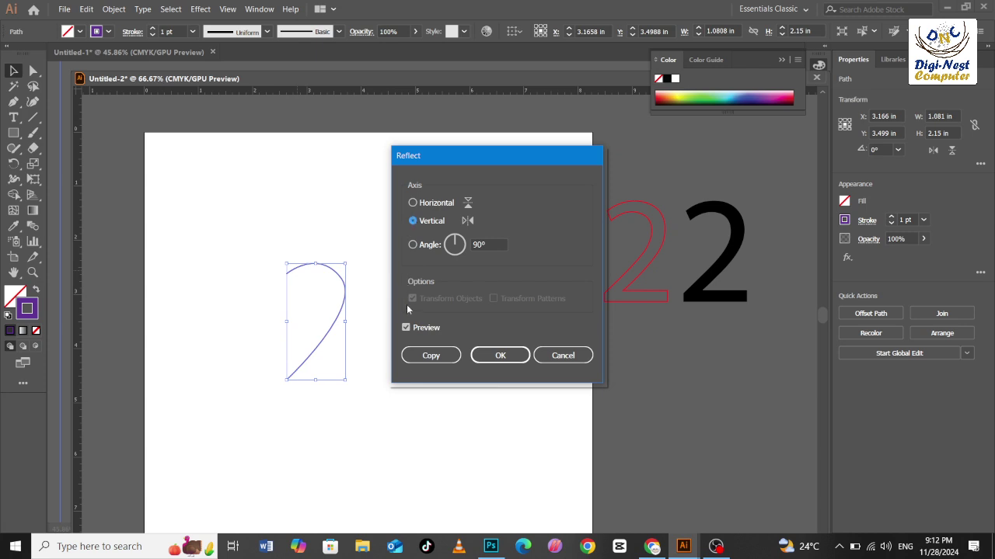
click(406, 327)
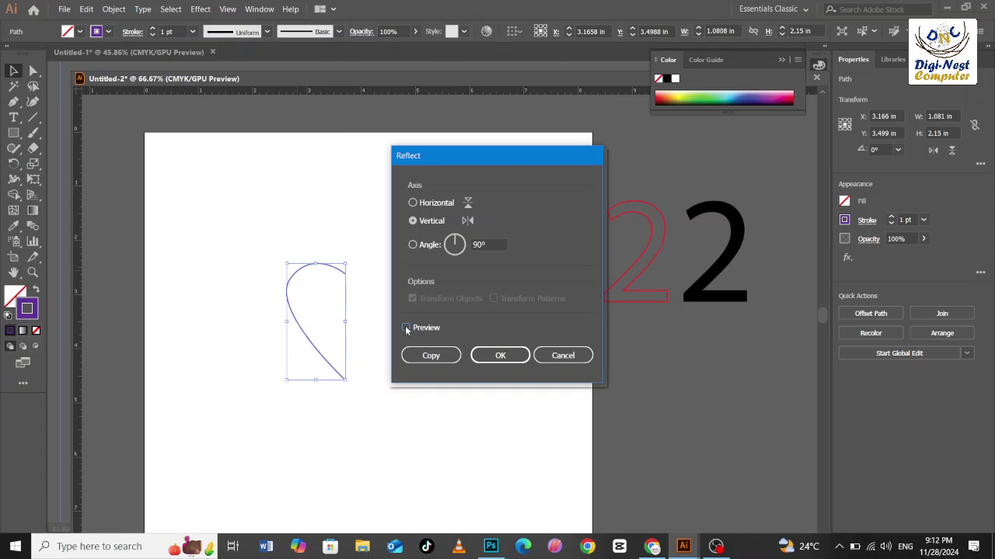
click(404, 327)
click(405, 327)
click(432, 356)
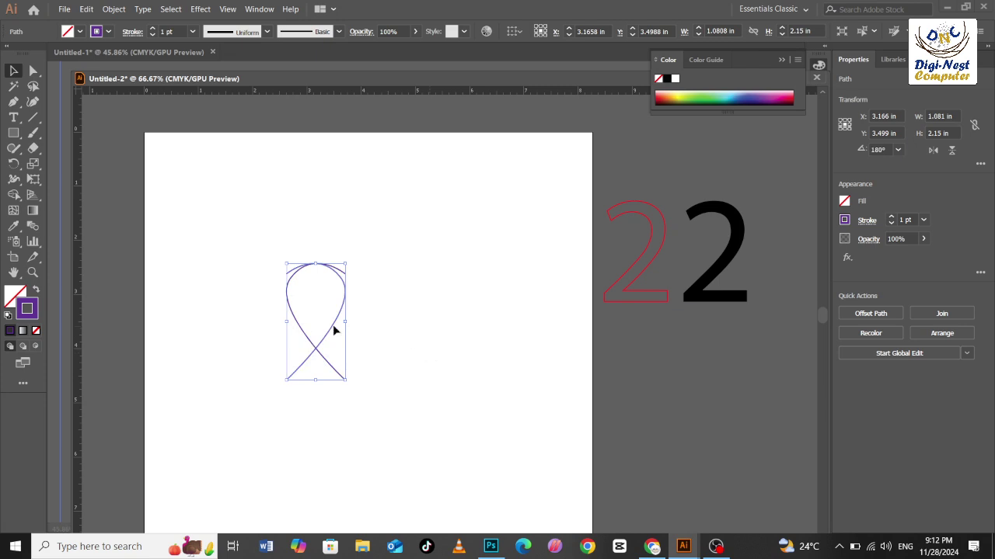
drag(331, 334, 390, 333)
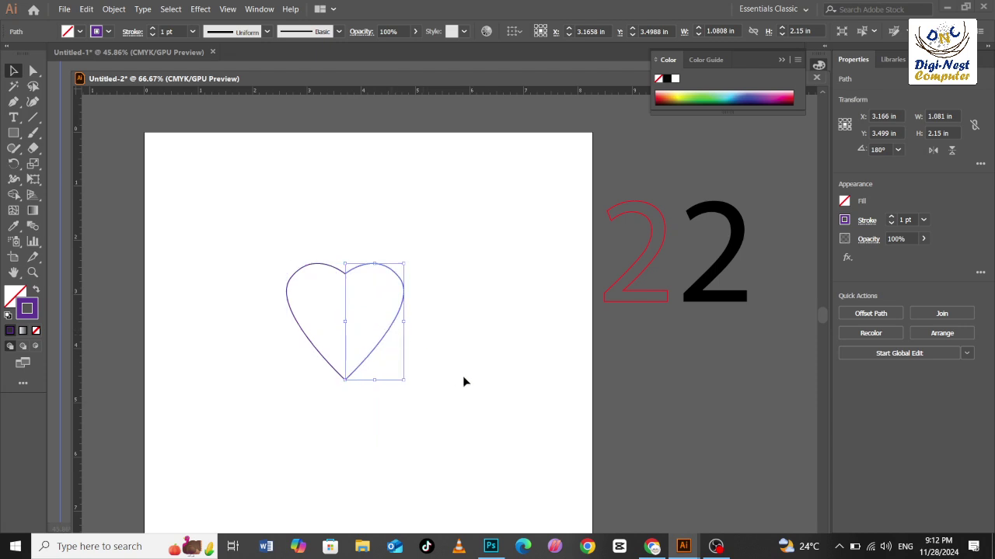
Undo the reflected copy and the purple stroke so only the unstroked left half of the heart remains
click(474, 380)
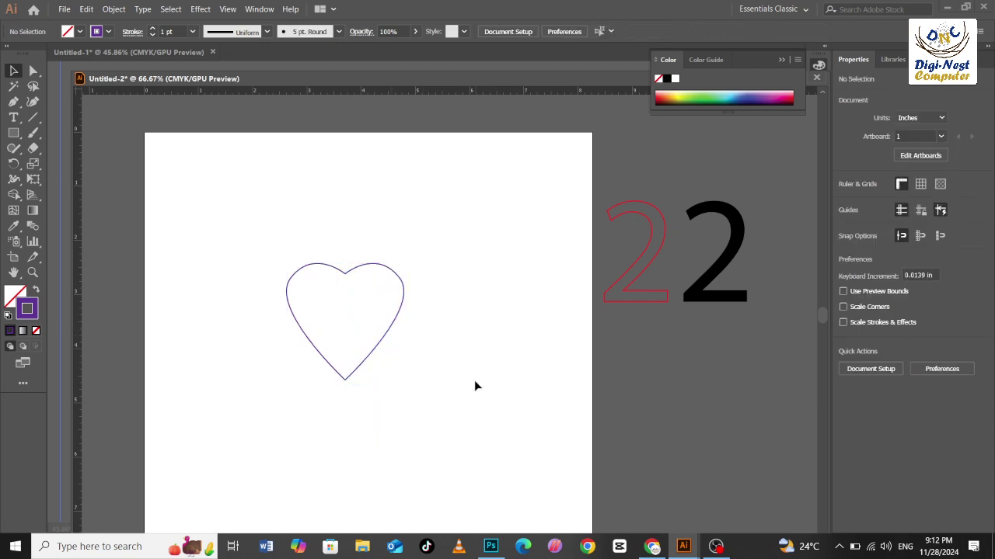
key(ctrl+z)
key(ctrl+z)
key(ctrl+z)
key(ctrl+z)
key(ctrl+z)
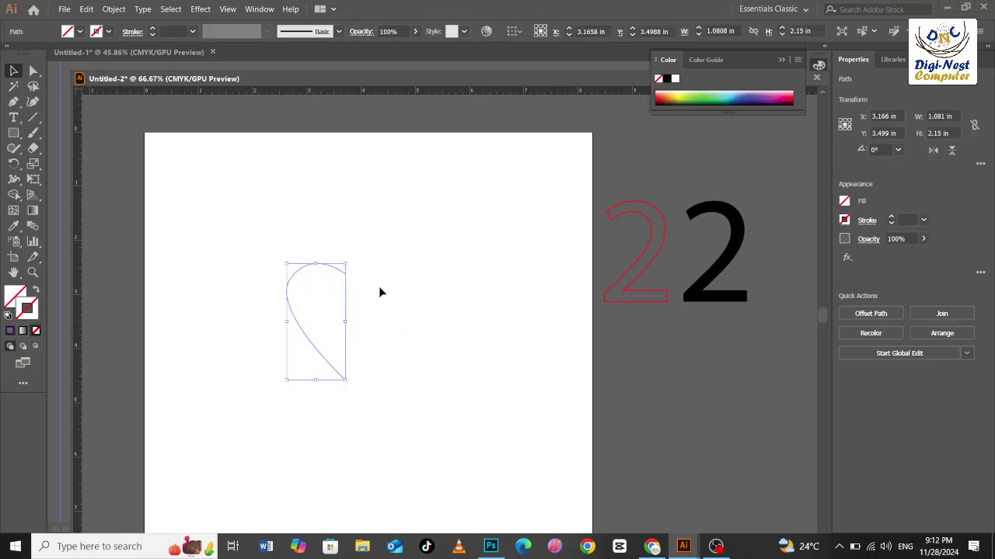
Give the half-heart path a red stroke from the color spectrum, and deselect it
key(ctrl+shift+z)
click(797, 92)
click(428, 213)
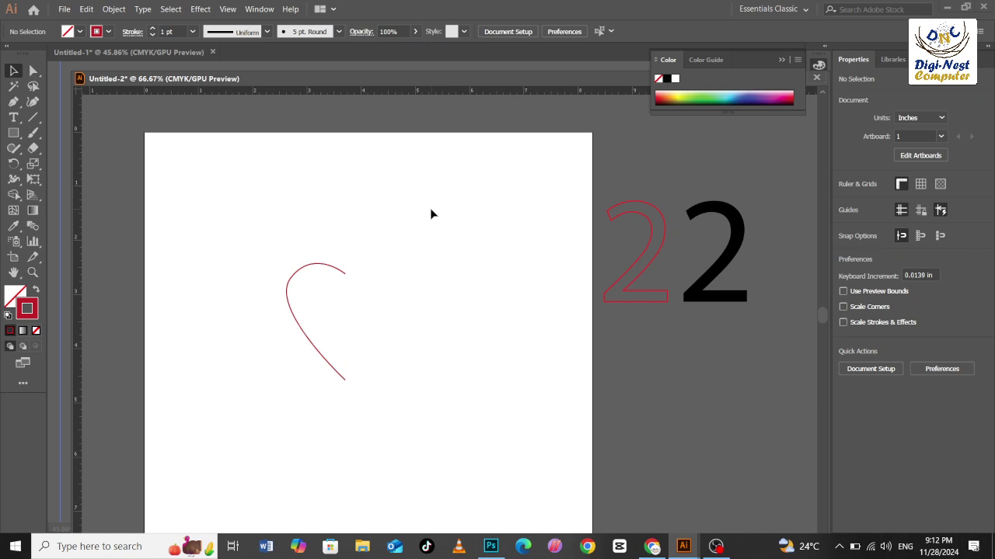
Reflect a copy of the red half heart across the vertical axis and move it beside the original to form a heart
drag(307, 236, 357, 400)
right_click(328, 315)
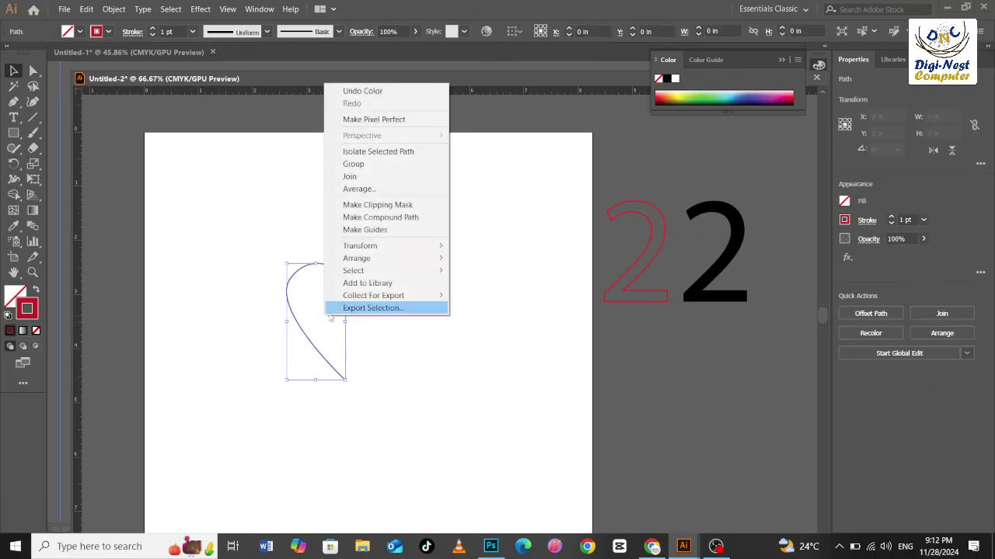
mouse_move(380, 262)
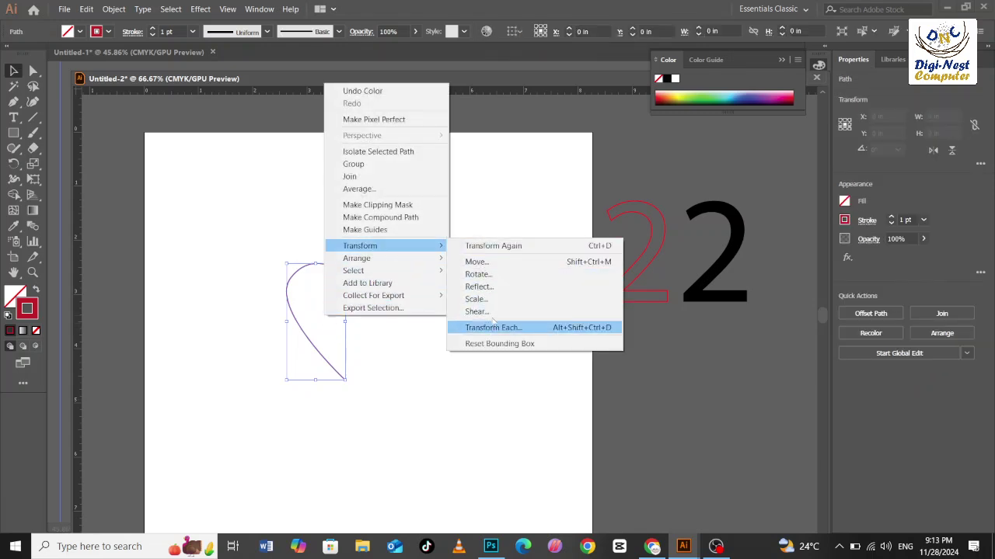
click(493, 286)
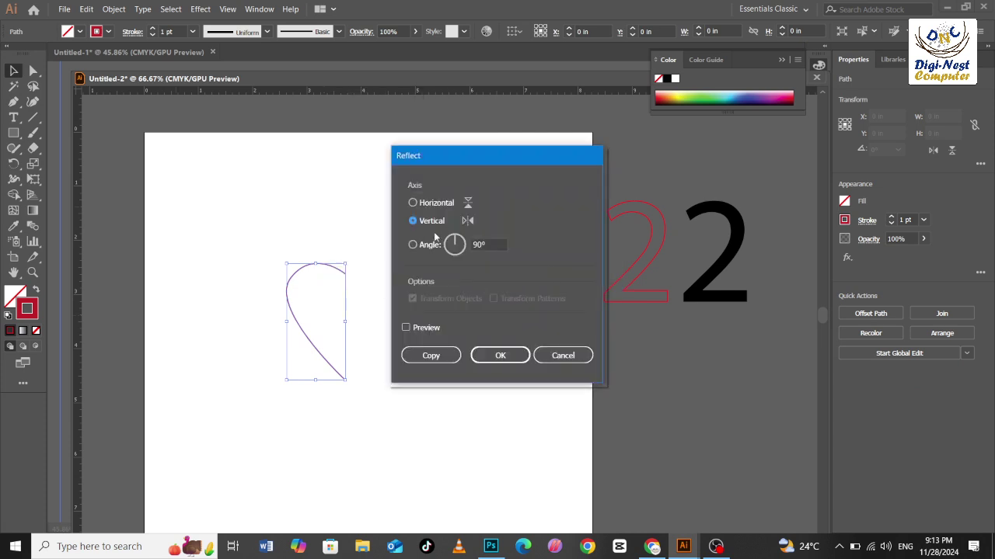
click(411, 328)
click(419, 354)
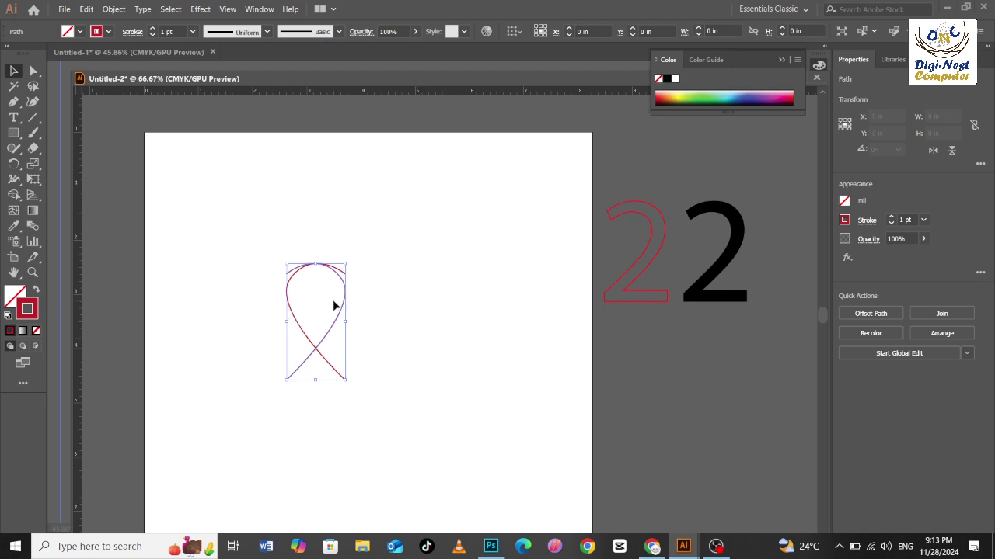
drag(337, 330, 389, 329)
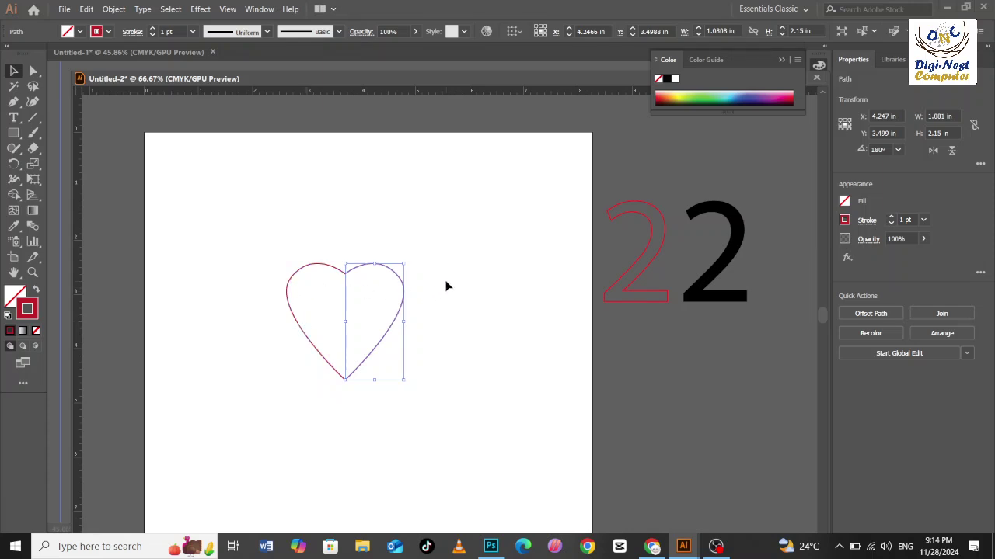
drag(405, 299, 474, 310)
key(ctrl+z)
click(215, 187)
Draw two separate slanted lines above the heart with the Line Segment tool, spanning about 0.93 × 1.53 in and 0.79 × 0.70 in
click(33, 117)
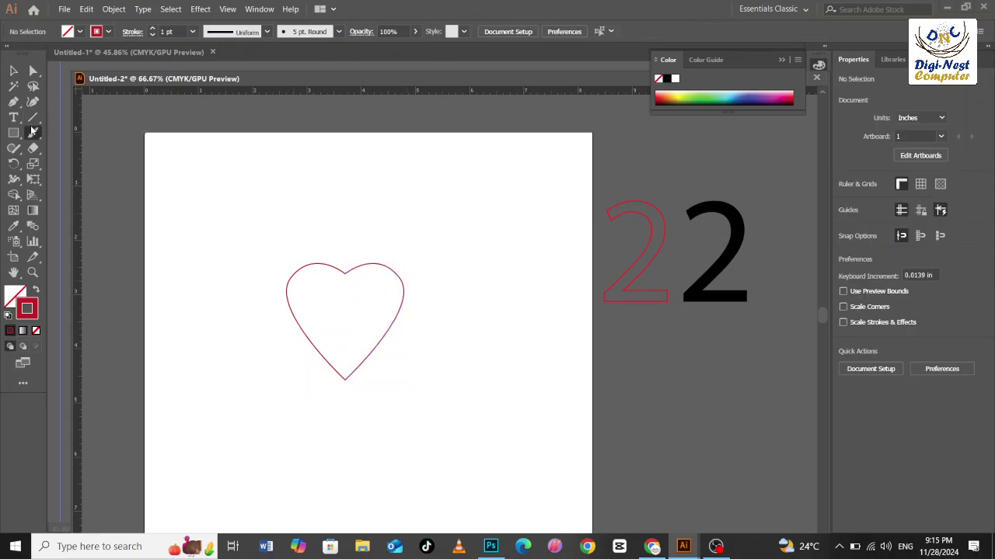
drag(206, 282, 320, 238)
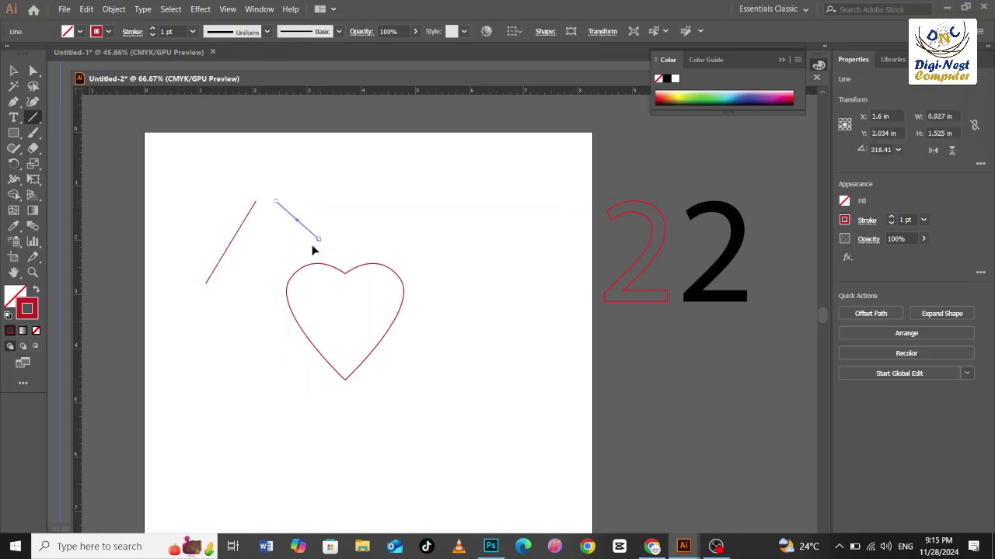
Try joining the two separated lines with Join, and undo the connection
ctrl+click(285, 230)
ctrl+click(400, 266)
drag(356, 232, 482, 330)
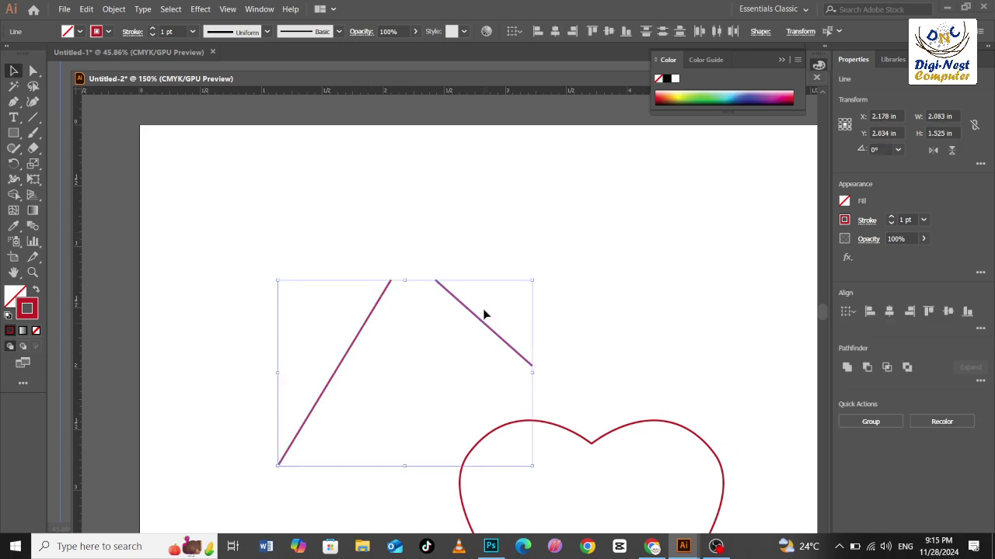
right_click(482, 312)
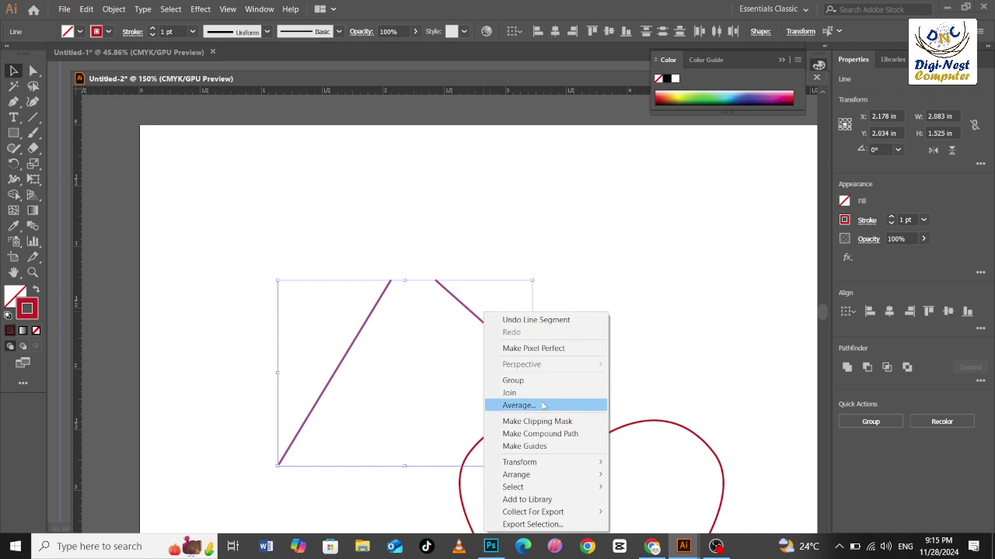
click(546, 393)
click(617, 282)
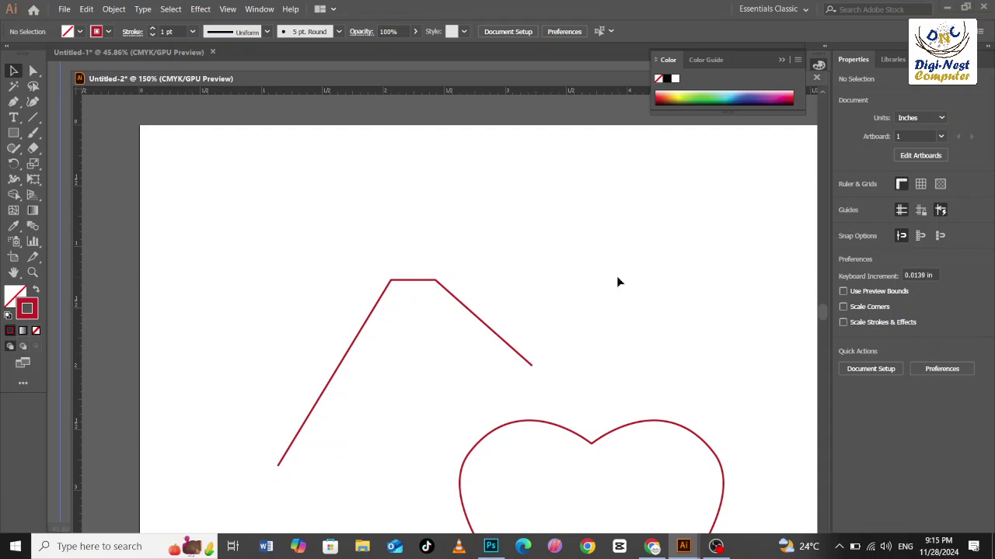
key(ctrl+z)
Move the right slanted line toward the left one, leaving only a tiny gap between their upper ends
click(502, 295)
click(310, 285)
click(230, 327)
ctrl+click(229, 327)
drag(624, 406, 458, 412)
Select both slanted lines, join them across the tiny gap, and examine the resulting corner up close
ctrl+click(479, 409)
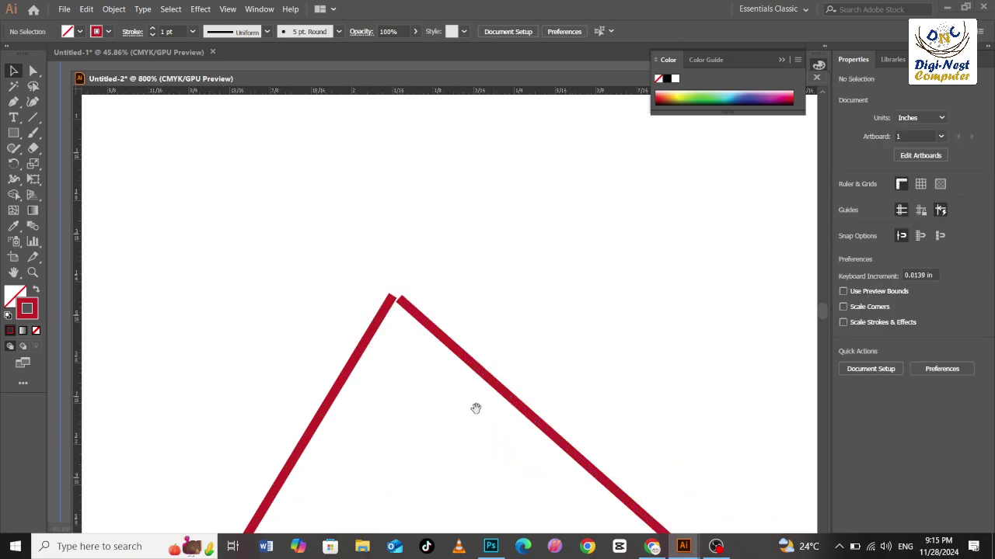
ctrl+click(421, 333)
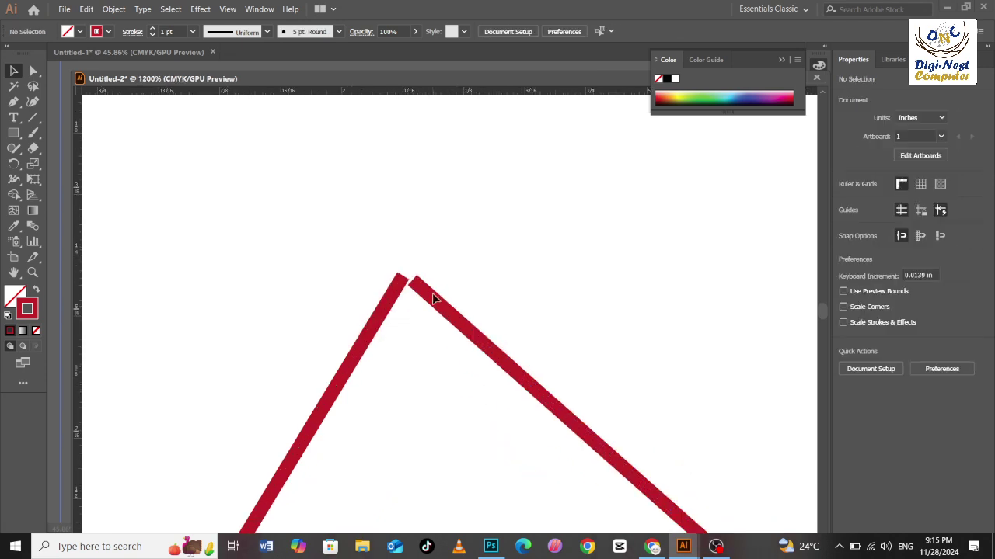
drag(473, 330, 468, 325)
right_click(466, 325)
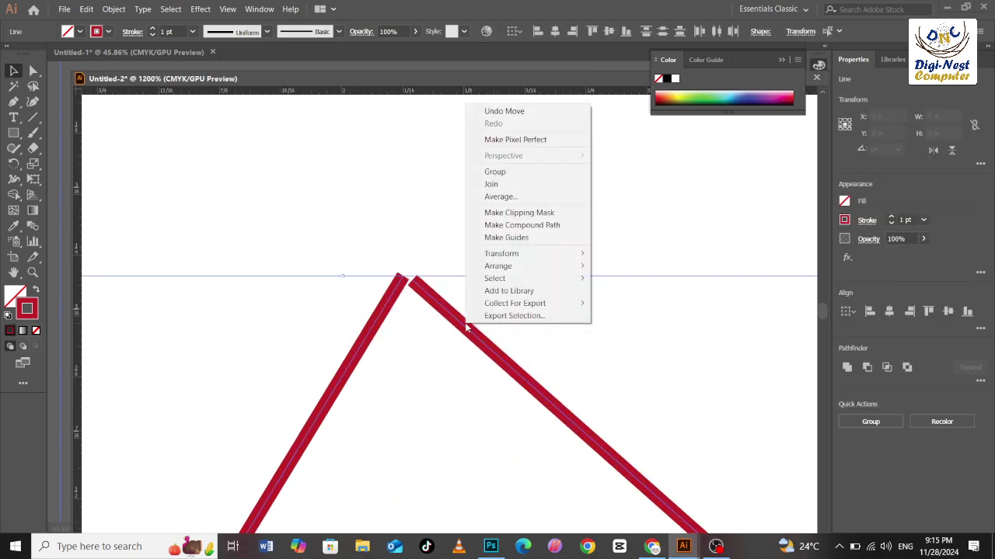
click(506, 187)
click(488, 230)
ctrl+click(455, 262)
ctrl+click(421, 169)
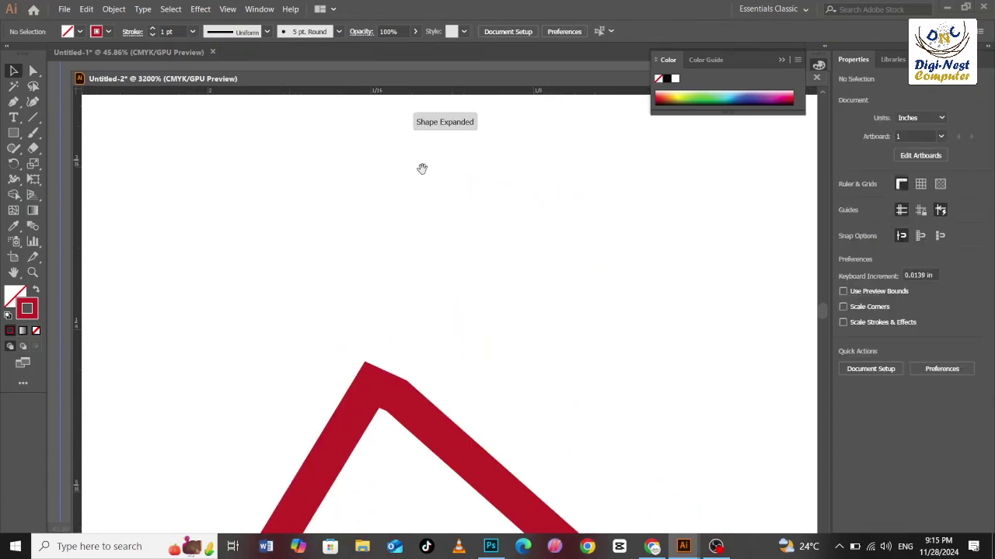
ctrl+click(404, 362)
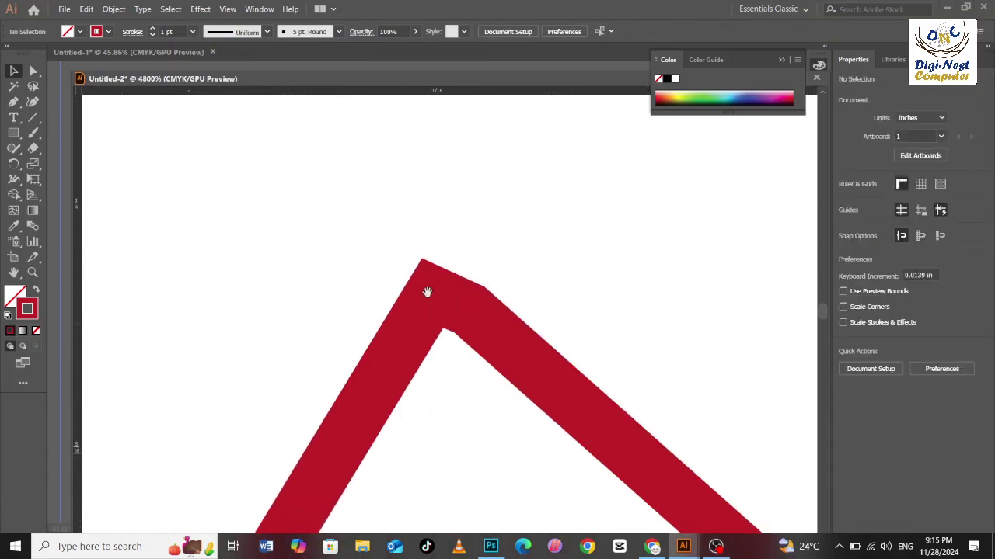
Inspect the joined corner's anchor points with the Direct Selection tool, and undo the join and the line's move
key(a)
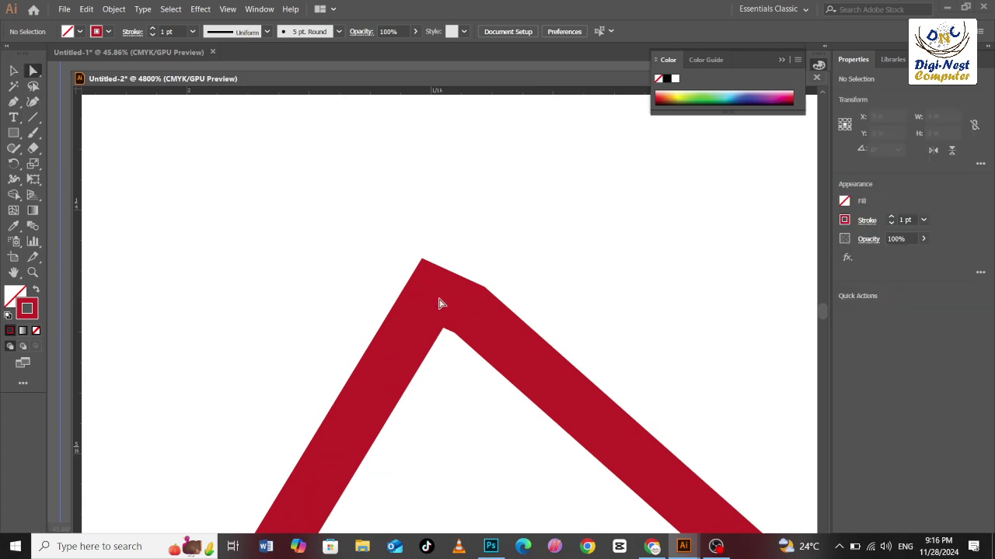
click(443, 299)
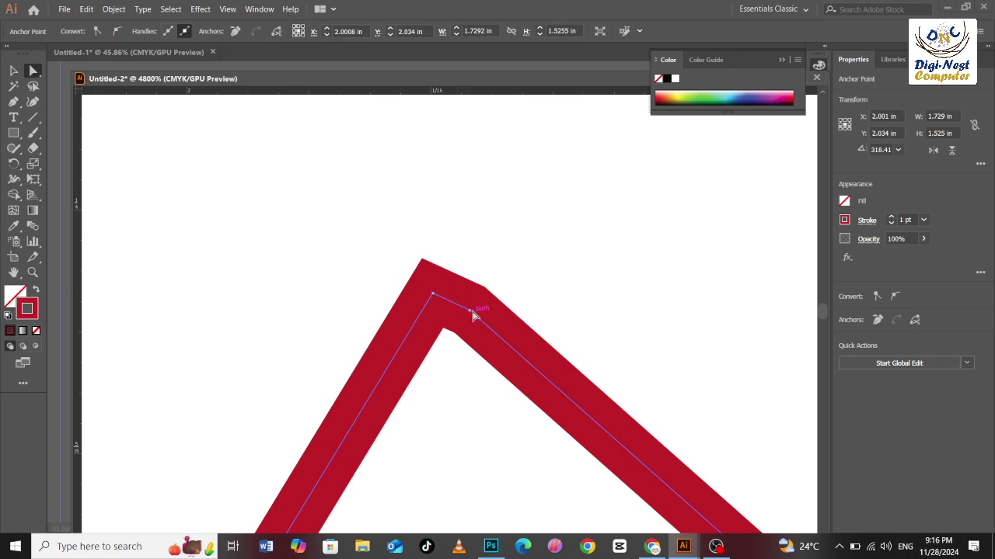
key(Delete)
key(Delete)
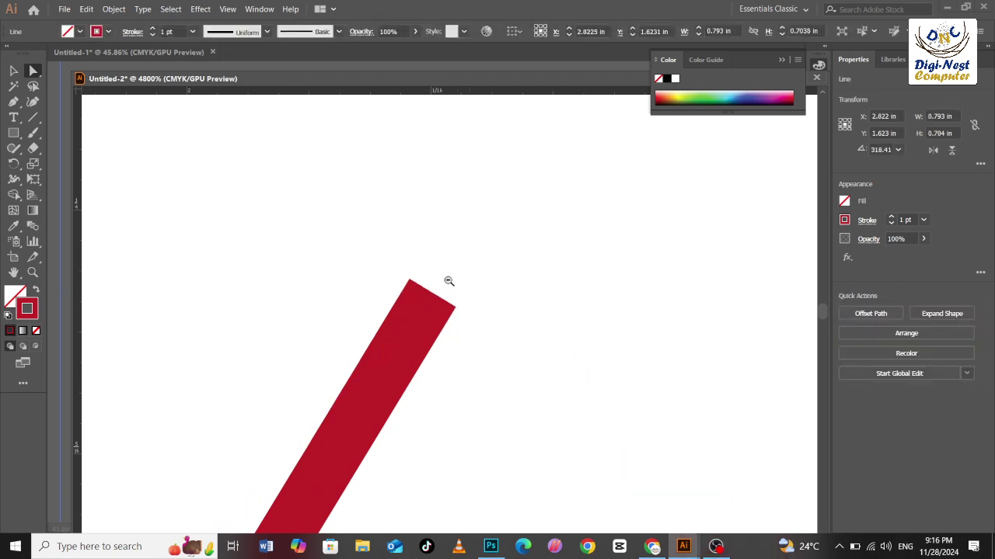
Move the right slanted line to about X 2.46 in, Y 1.63 in, so its upper end practically touches the left line's
ctrl+alt+click(451, 282)
ctrl+alt+click(453, 285)
ctrl+alt+click(431, 240)
ctrl+alt+click(406, 246)
ctrl+alt+click(406, 247)
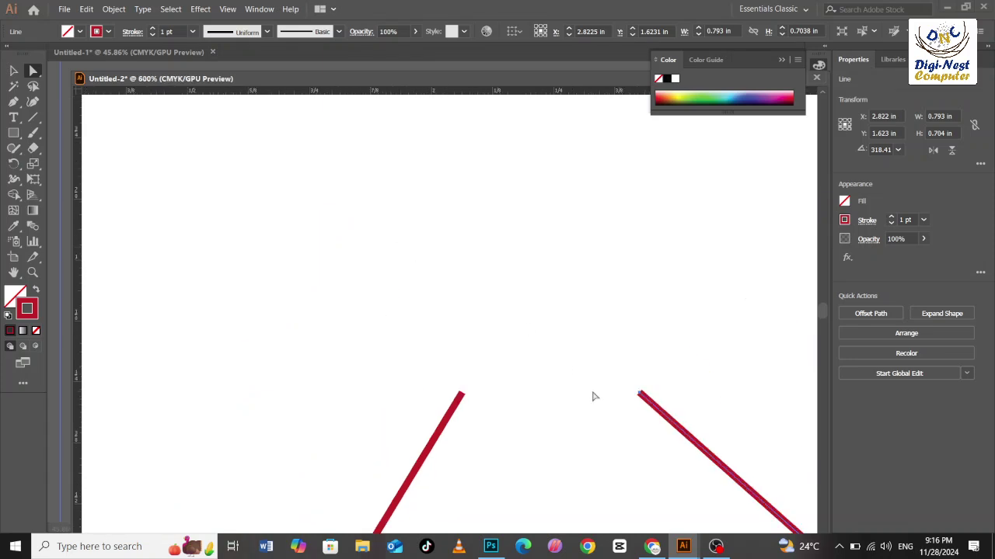
drag(684, 429, 497, 415)
ctrl+click(498, 415)
ctrl+click(402, 297)
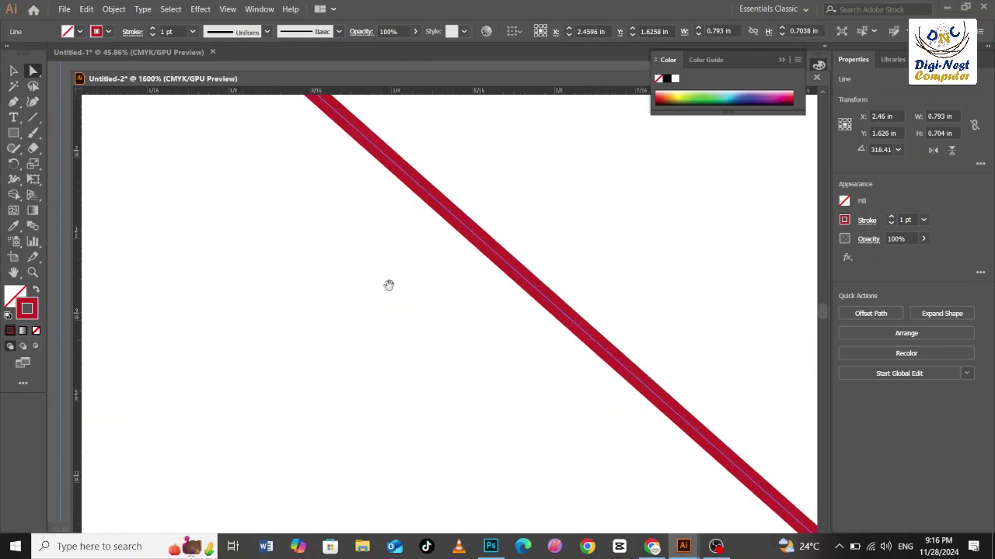
ctrl+click(550, 457)
drag(455, 361, 519, 416)
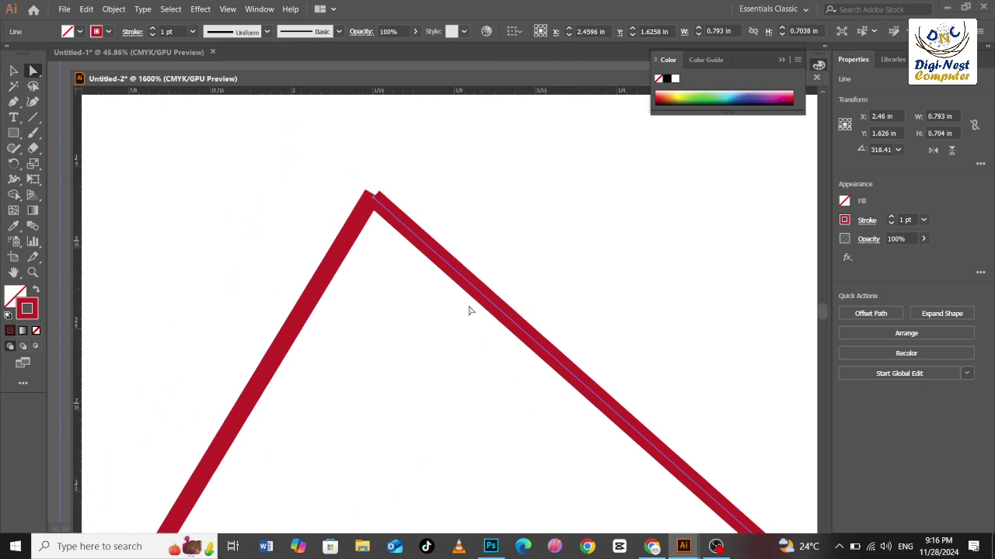
Select the two lines' upper end points with the Direct Selection tool and average them along both axes
click(441, 268)
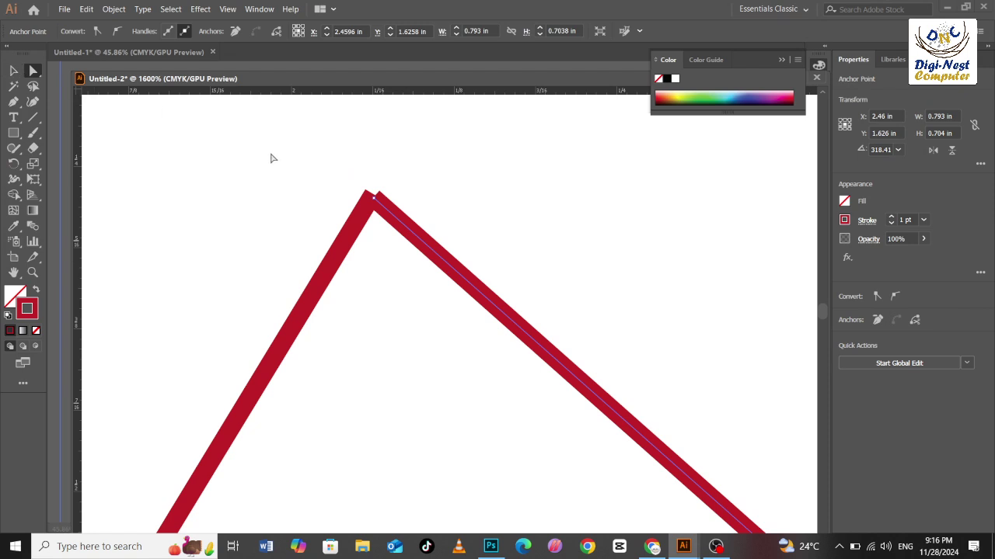
click(17, 72)
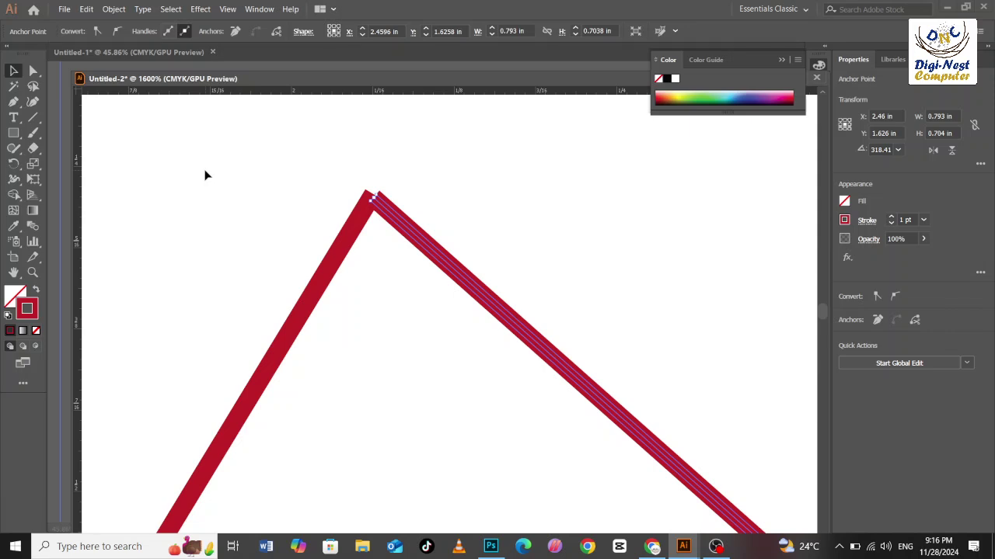
click(33, 72)
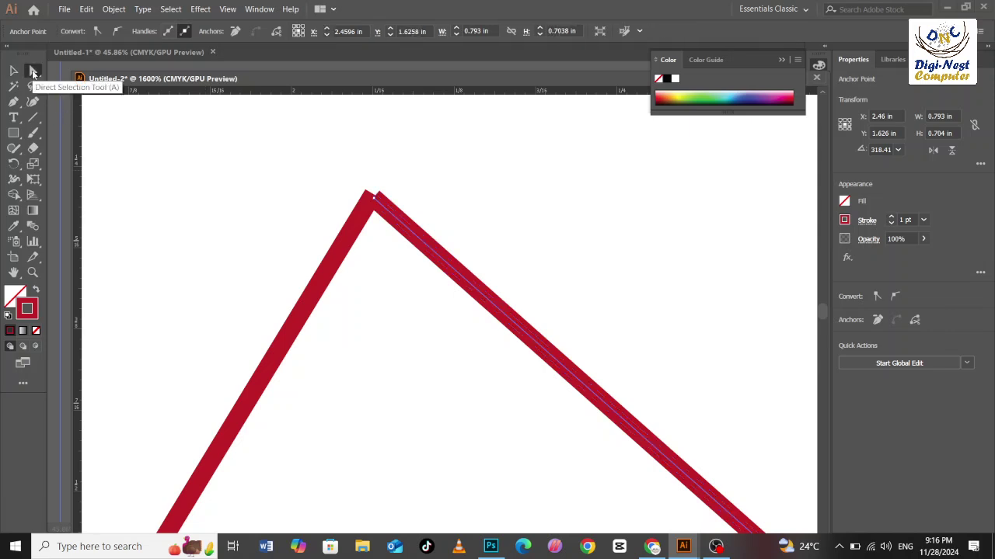
drag(358, 180, 403, 223)
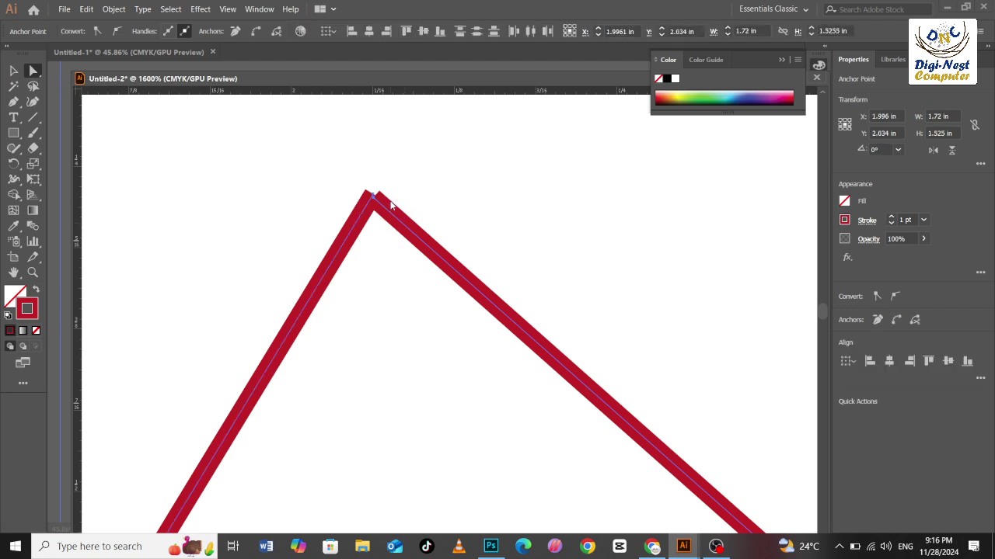
right_click(391, 204)
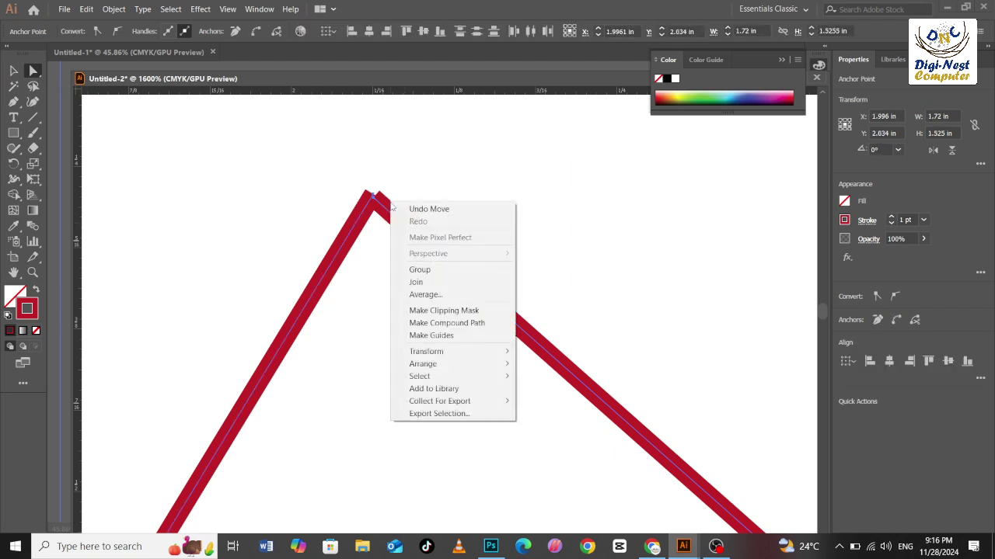
click(420, 296)
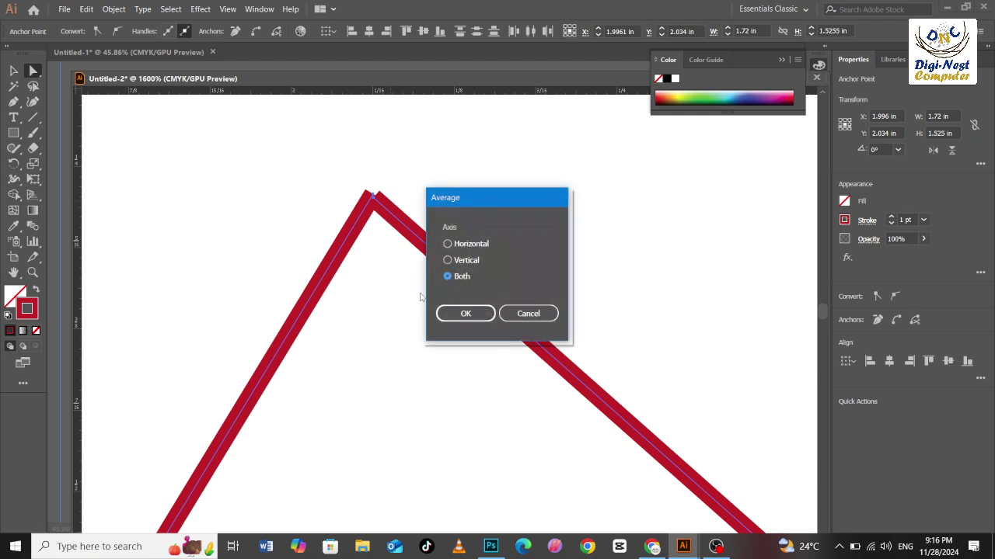
click(463, 313)
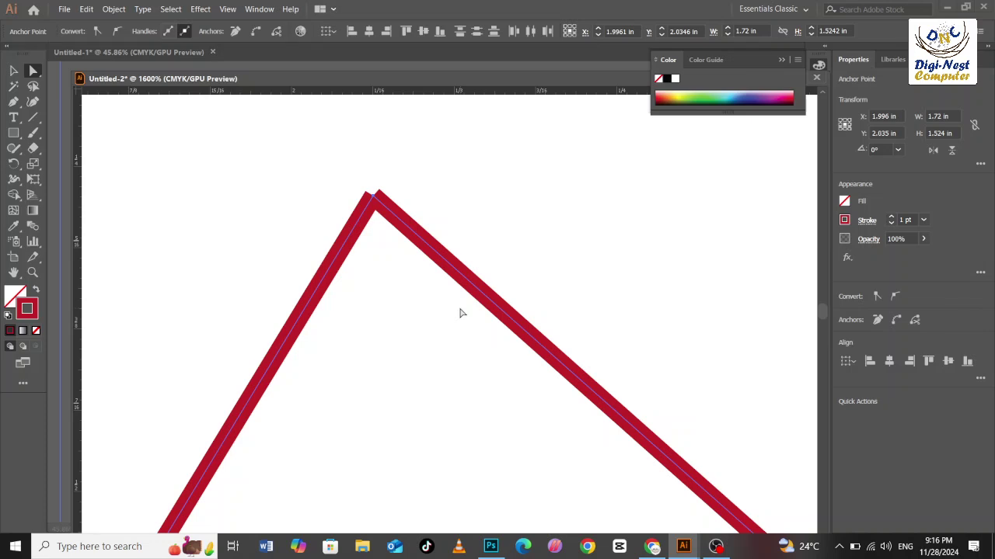
Join the averaged end points into one sharp corner, deselect the path, and select the corner's anchor point
right_click(395, 209)
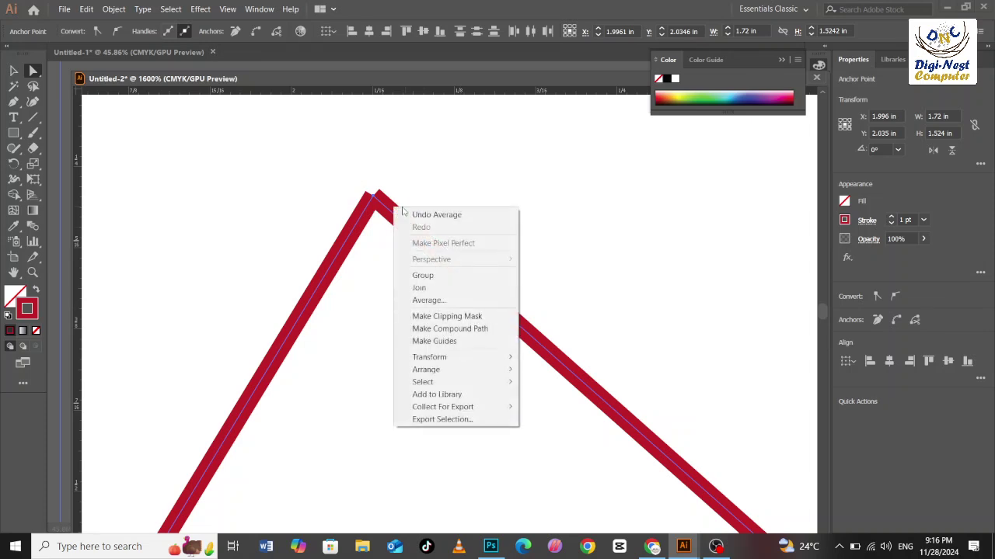
click(453, 288)
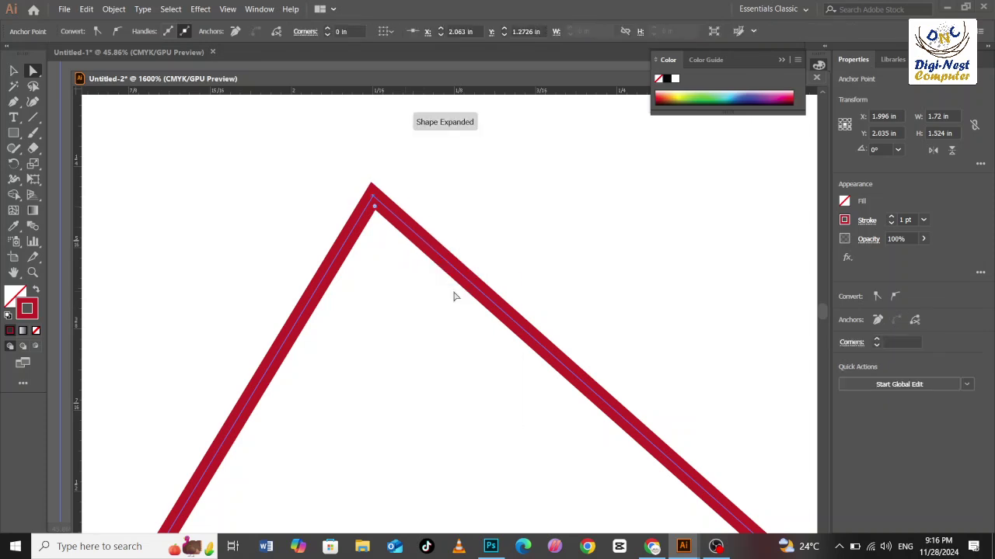
click(429, 206)
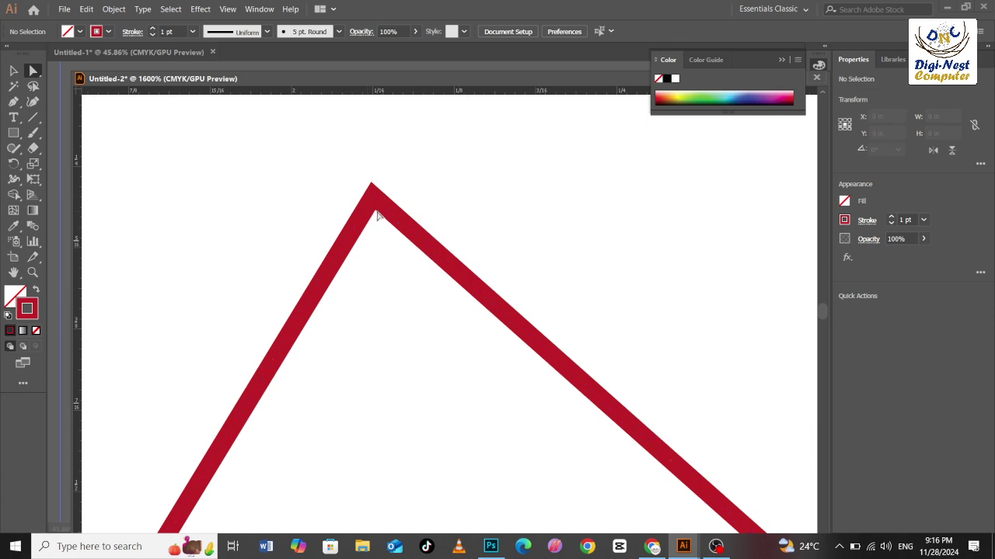
click(374, 196)
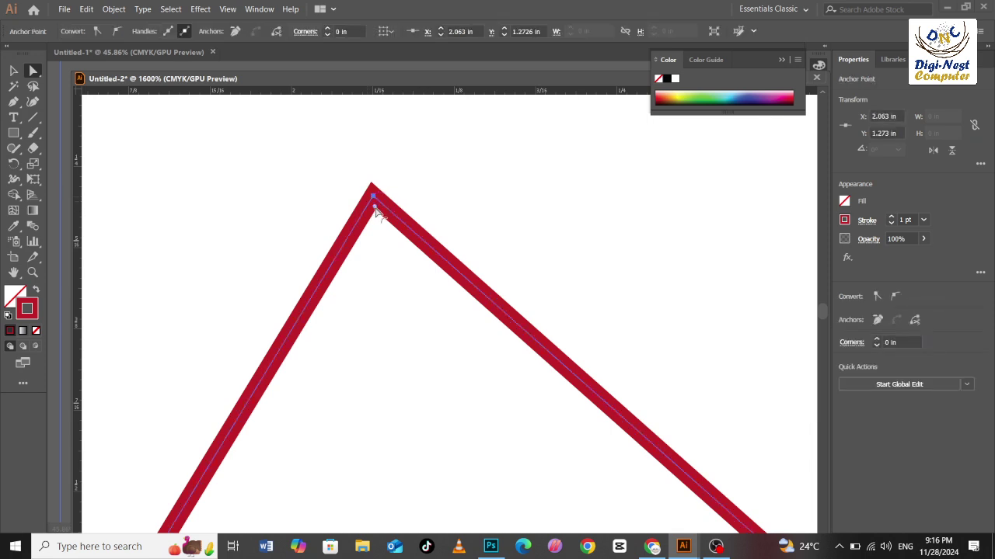
Try rounding the joined corner of the slanted lines with its live corner widget, and undo it
drag(374, 206, 368, 386)
key(ctrl+z)
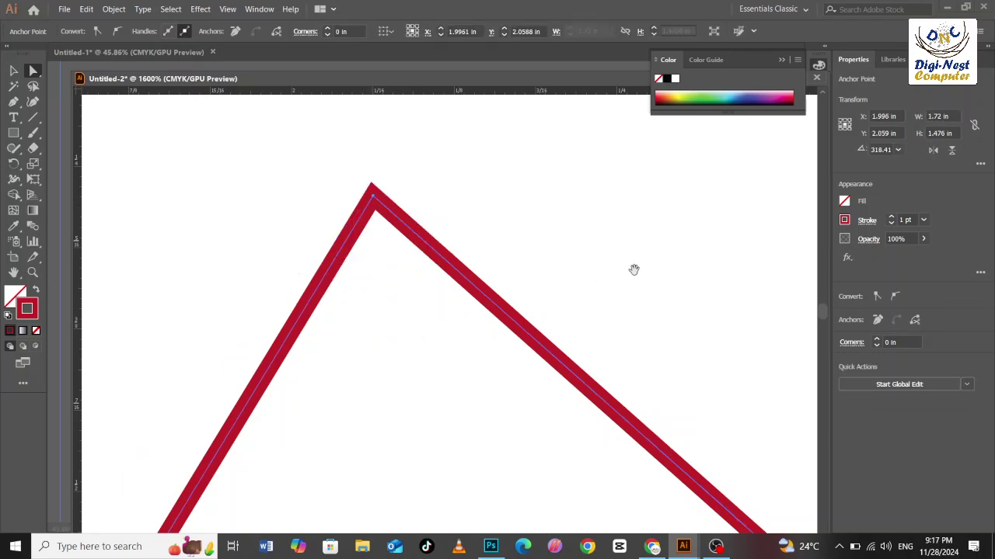
Select the end points at the heart's upper centre notch, average them along both axes, and join them
drag(657, 300, 328, 111)
ctrl+alt+click(567, 449)
ctrl+alt+click(567, 450)
drag(650, 444, 340, 314)
drag(478, 523, 440, 246)
ctrl+click(458, 387)
scroll(458, 387, up, 5)
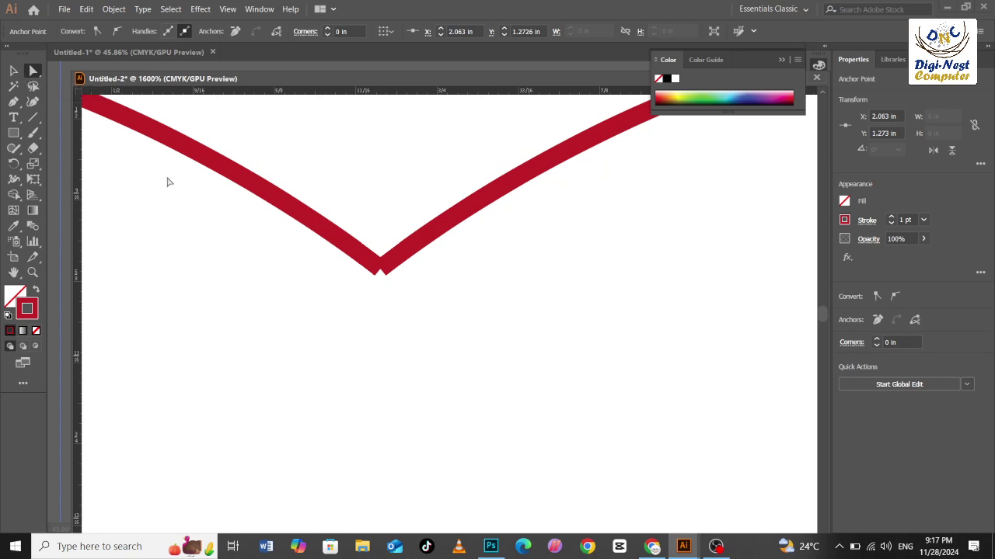
key(ctrl+a)
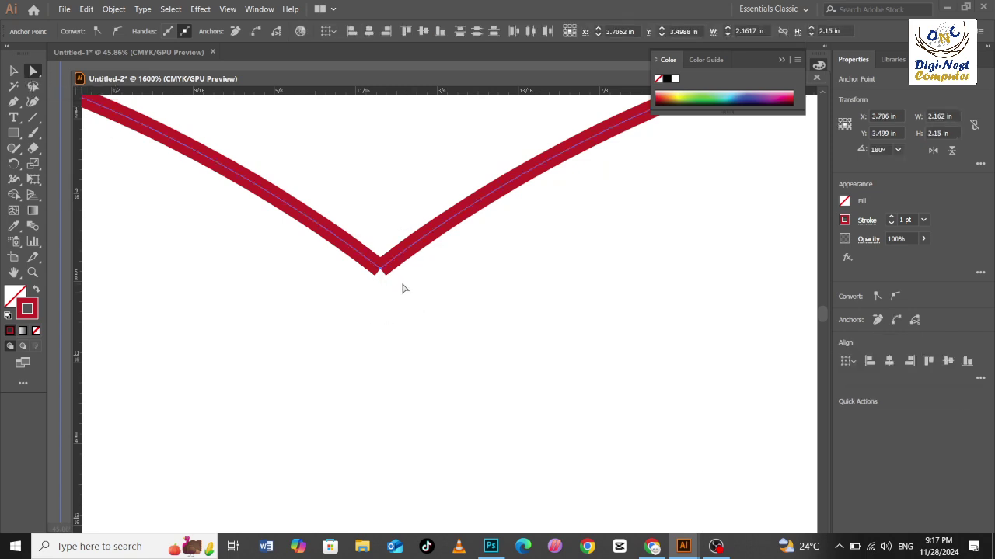
right_click(404, 265)
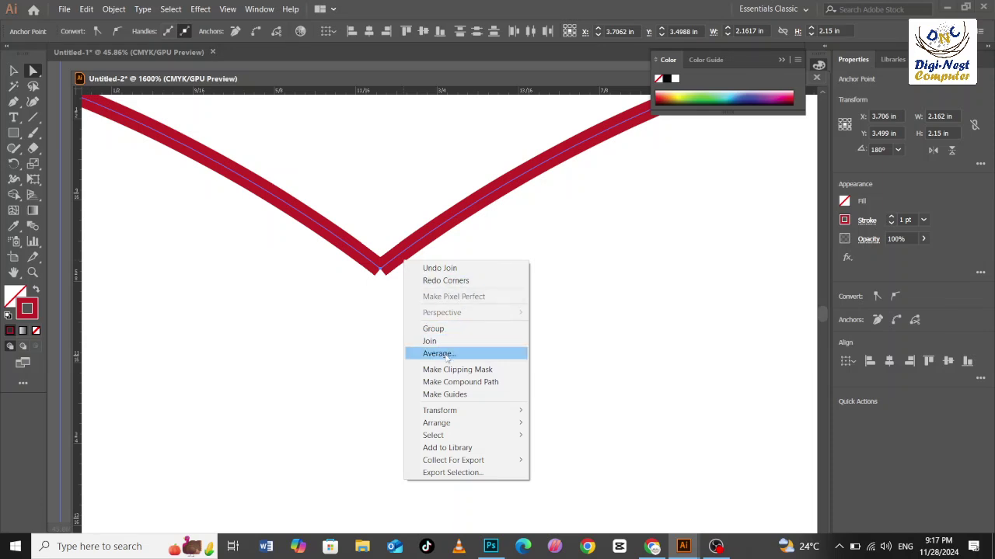
click(439, 353)
click(466, 314)
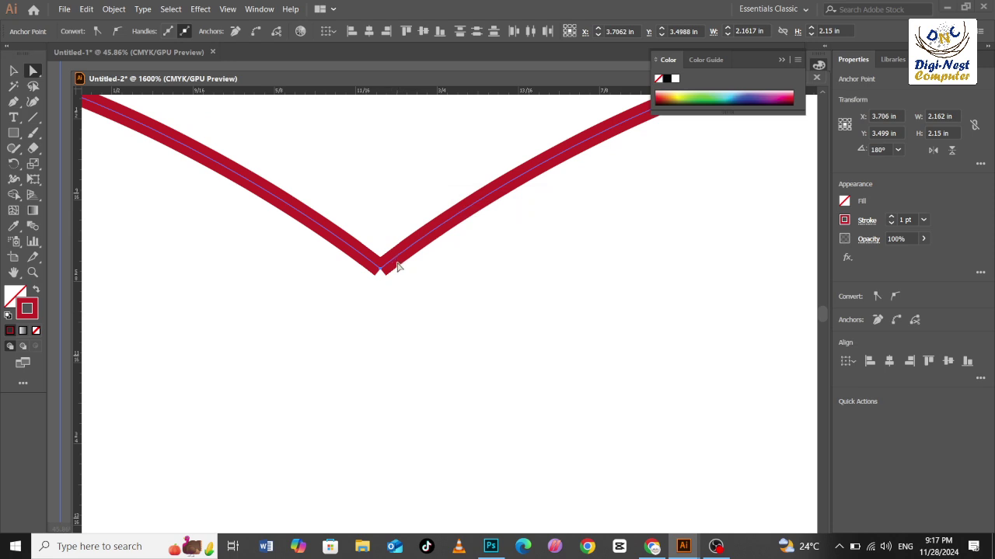
right_click(397, 263)
click(429, 343)
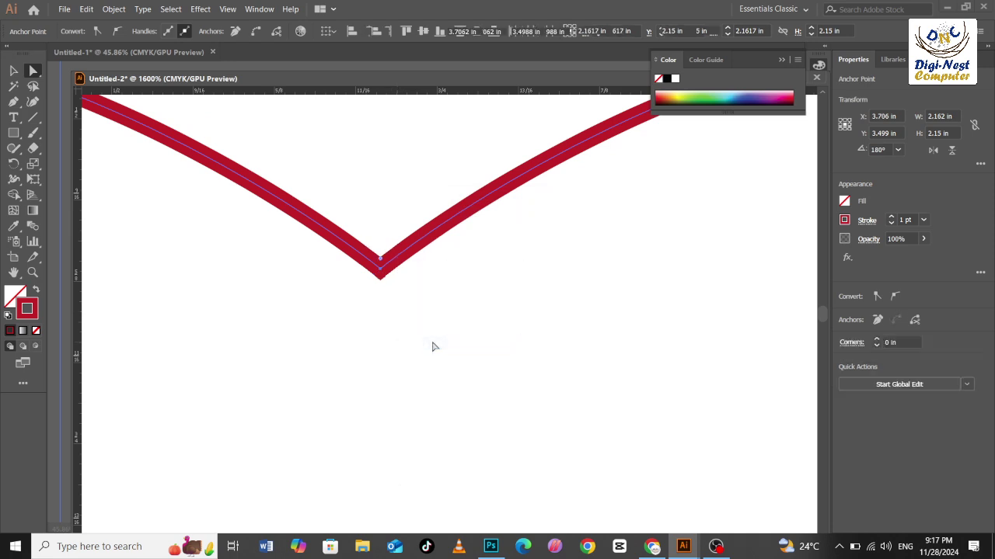
Select the end points at the heart's lower tip, average them along both axes, and join them
drag(430, 383, 391, 331)
scroll(391, 331, down, 3)
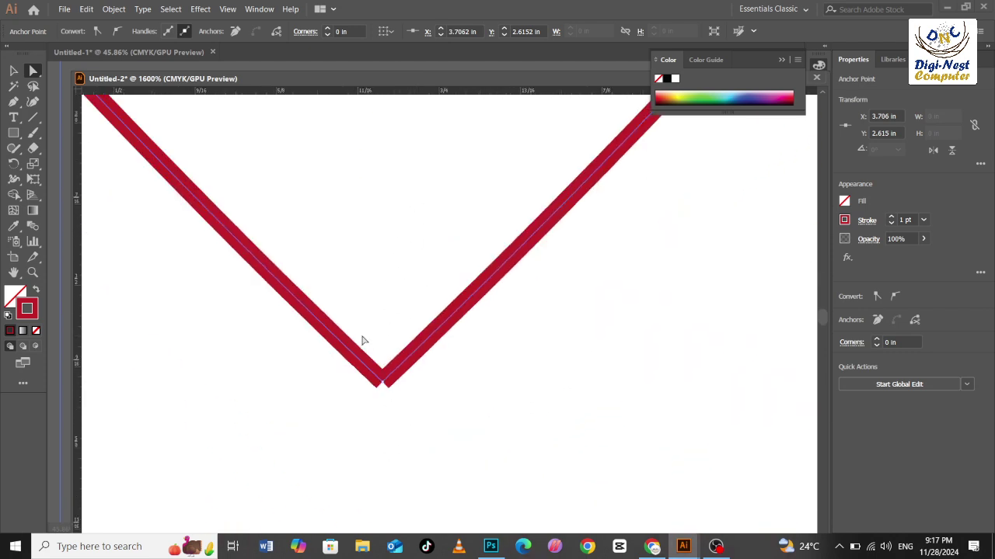
drag(362, 373, 413, 437)
right_click(401, 379)
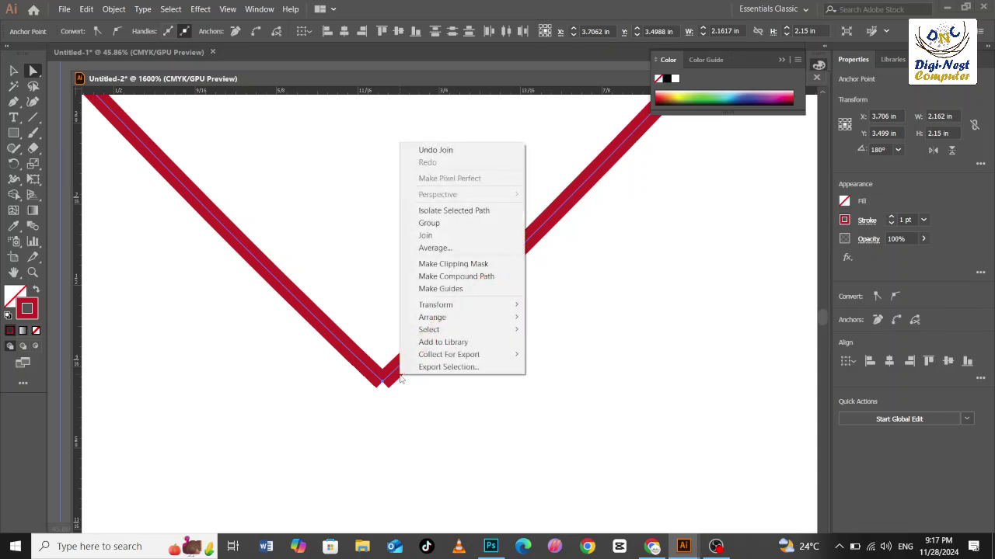
click(424, 248)
click(462, 313)
right_click(426, 343)
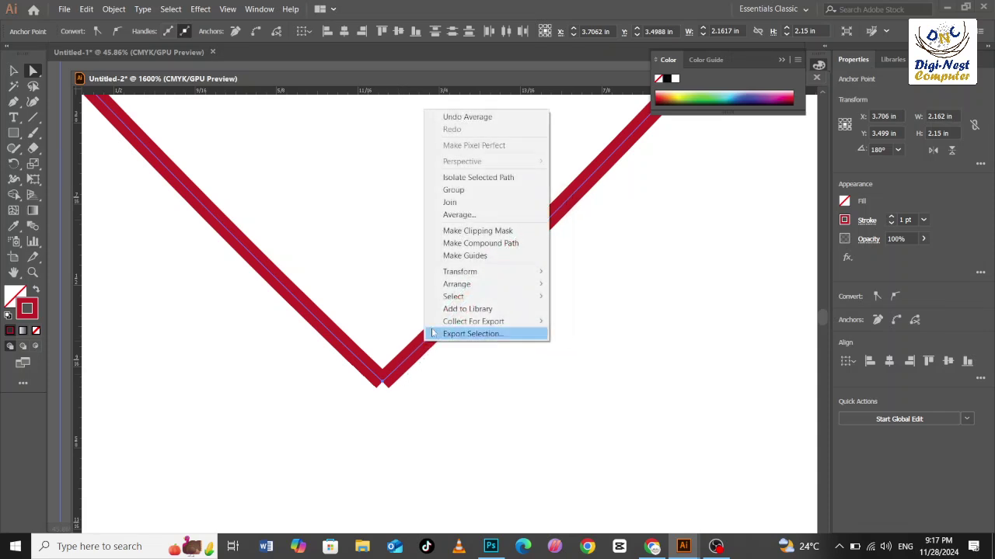
click(449, 202)
Select the whole heart with the Selection tool and move it to about X 5.16 in, Y 3.87 in
ctrl+alt+click(405, 271)
ctrl+alt+click(405, 271)
ctrl+alt+click(405, 272)
ctrl+alt+click(405, 271)
ctrl+alt+click(406, 271)
ctrl+alt+click(405, 271)
ctrl+alt+click(406, 271)
drag(453, 322, 326, 286)
click(15, 68)
click(298, 354)
drag(354, 320, 584, 366)
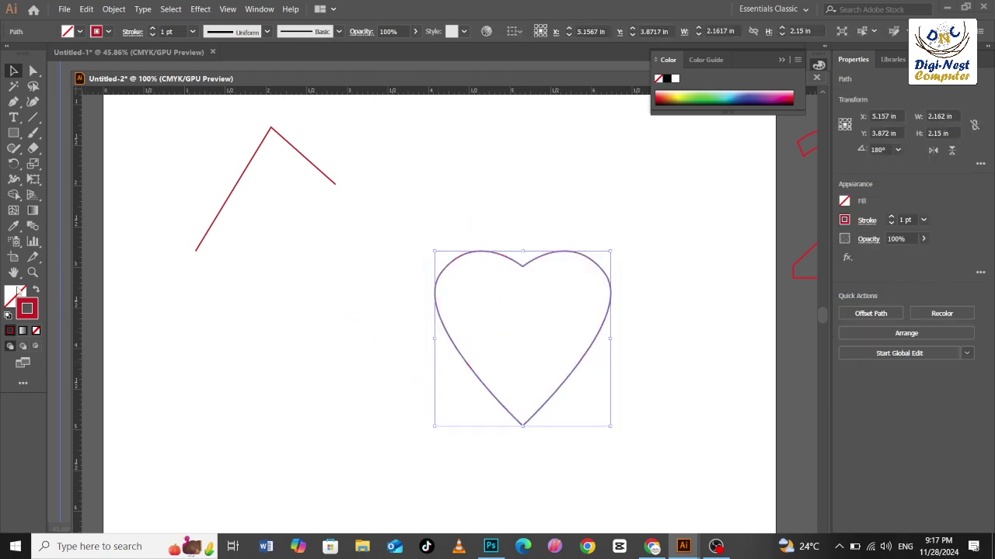
Fill the heart with bright red and move it to about X 6.99 in, Y 2.37 in
double_click(14, 292)
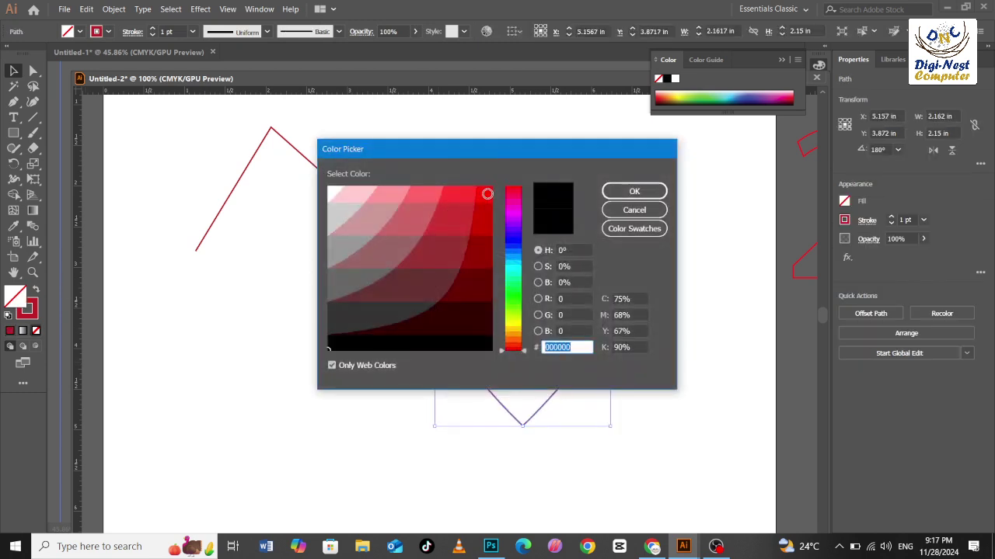
click(485, 194)
click(634, 191)
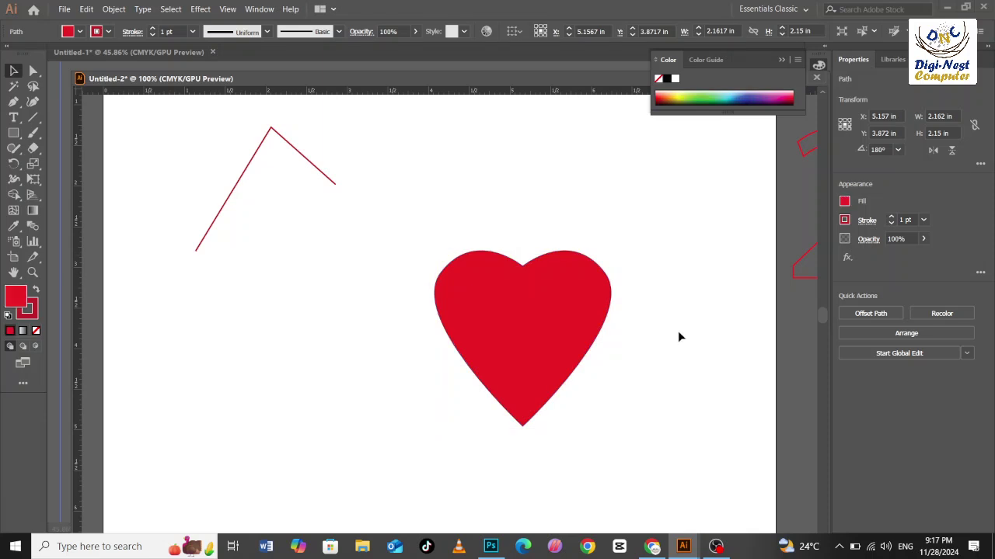
drag(526, 333, 677, 212)
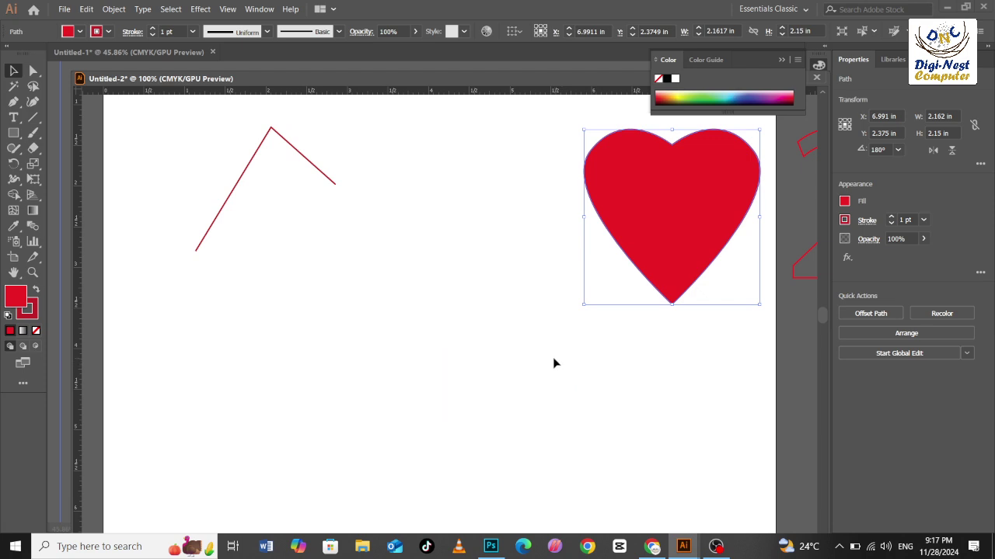
Set the fill to None and start a Pen tool path at about X 4.09 in, Y 4.26 in
drag(441, 309, 487, 431)
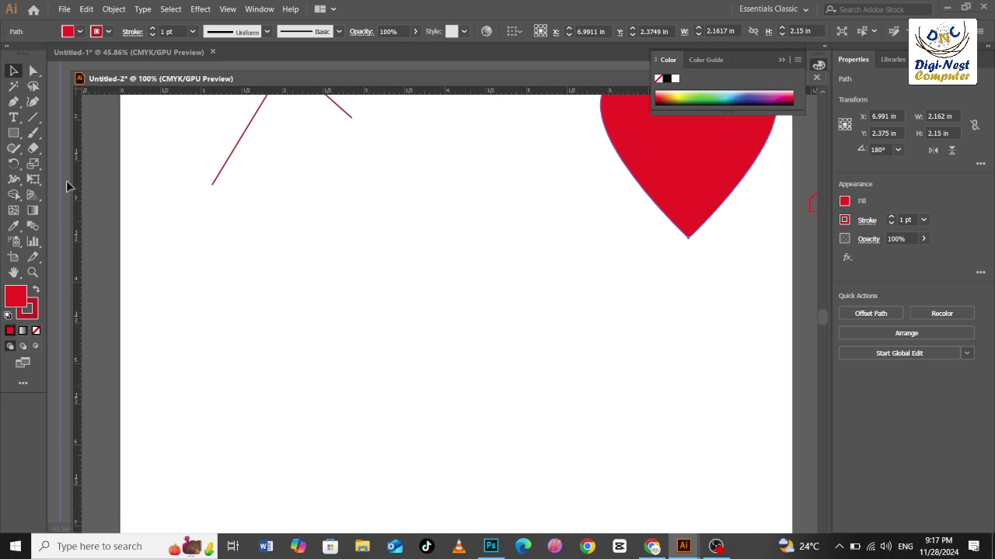
click(13, 102)
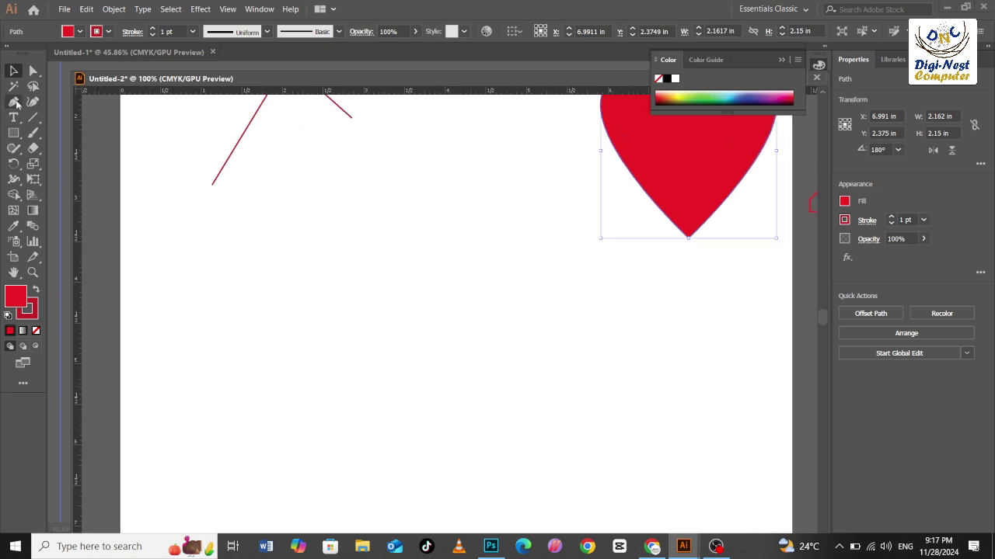
click(35, 330)
drag(457, 311, 455, 432)
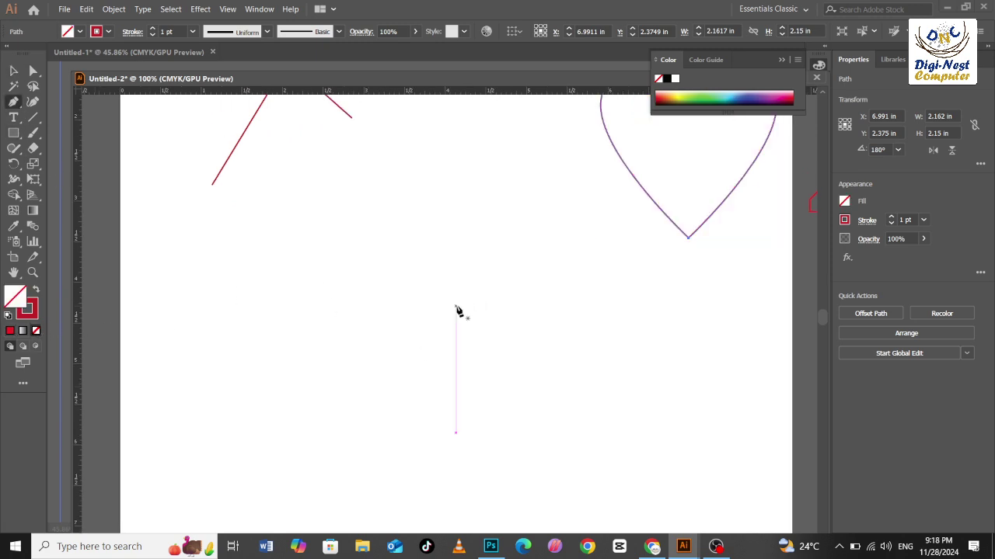
click(452, 304)
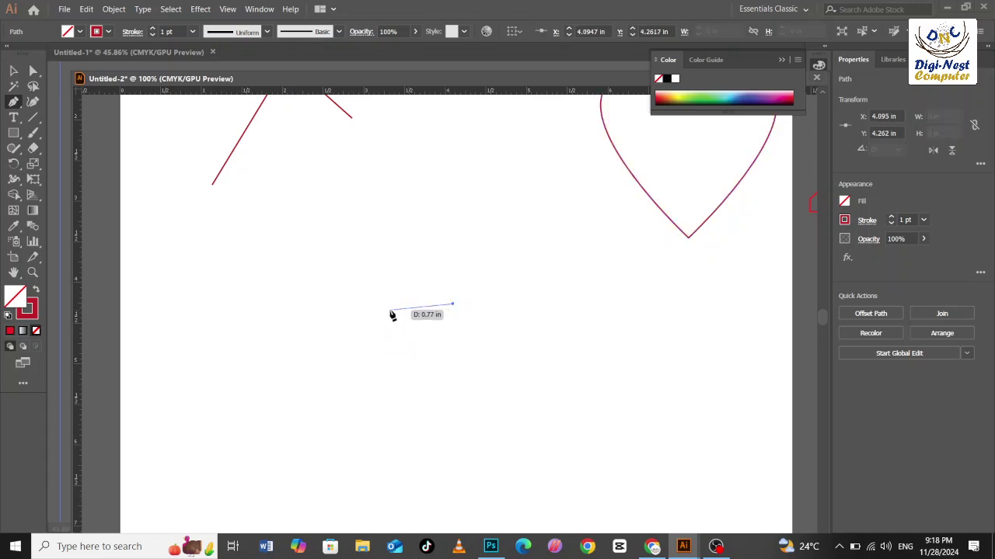
Draw the left half of a spade with curved segments and a short straight base, about 0.63 by 1.53 in, and deselect it
drag(397, 391, 441, 417)
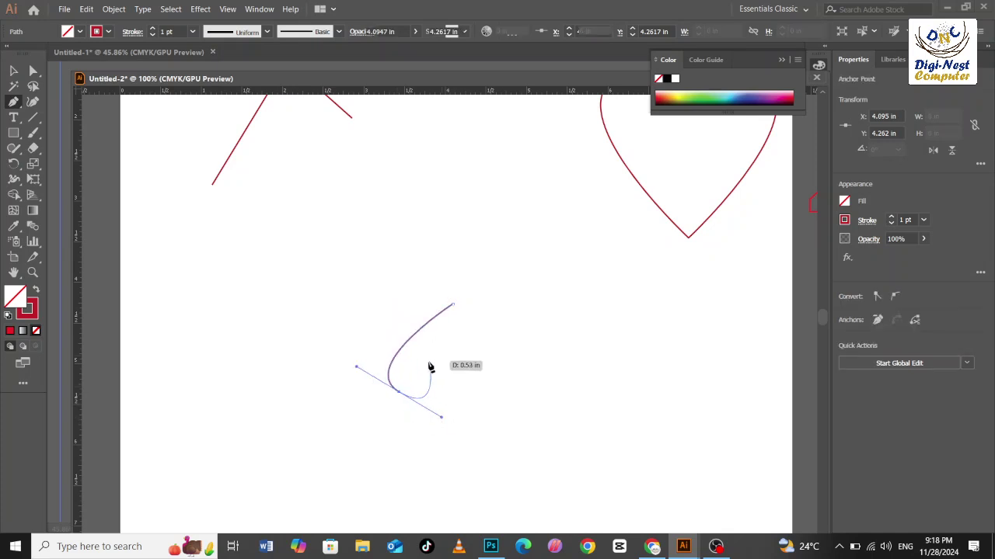
key(ctrl+z)
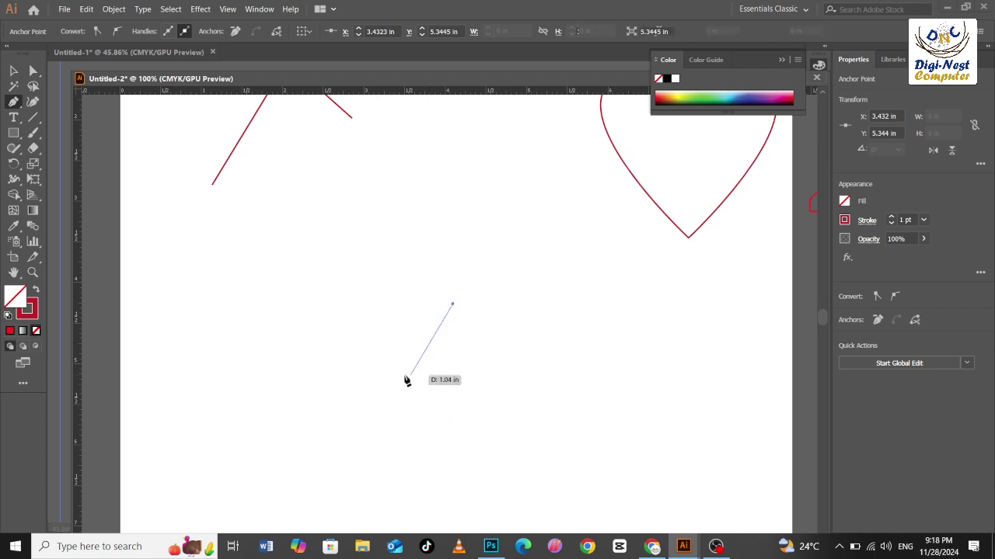
drag(391, 377, 417, 424)
key(ctrl+z)
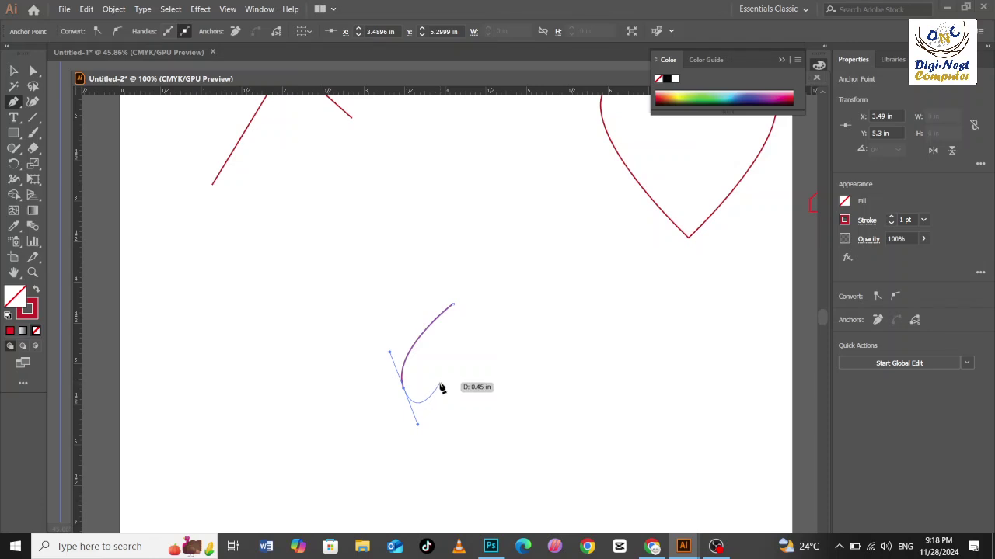
drag(439, 384, 435, 431)
drag(434, 427, 456, 429)
click(454, 427)
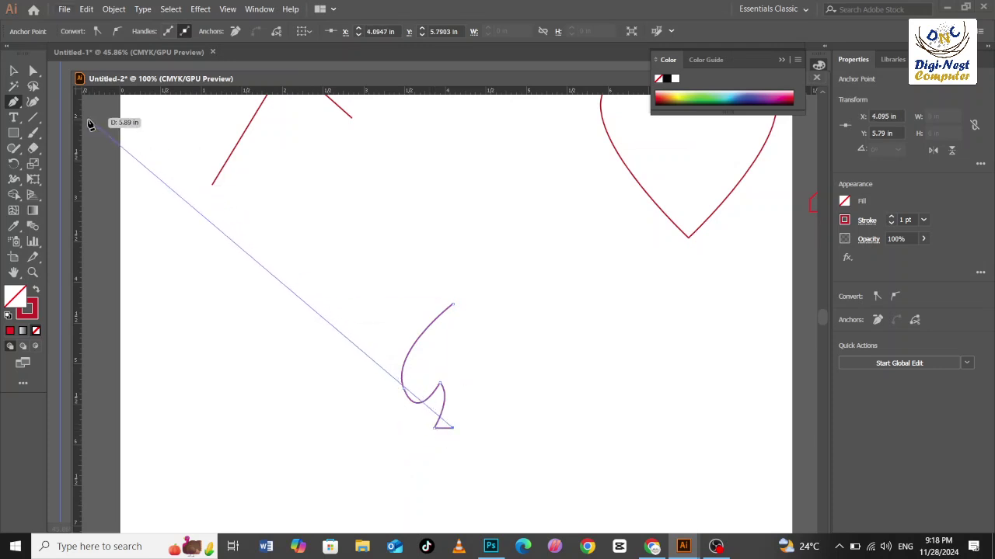
key(Escape)
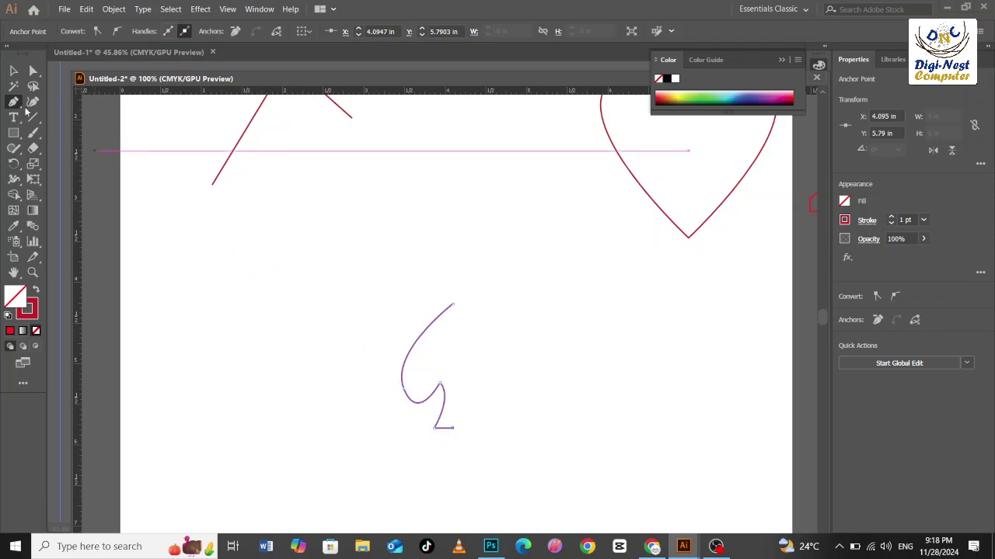
click(13, 71)
click(366, 319)
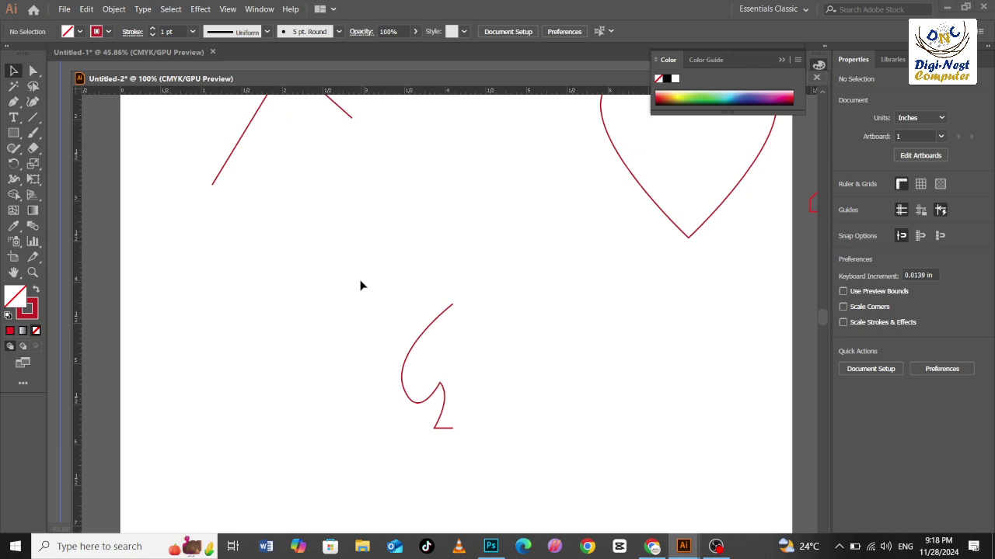
Reflect a copy of the half spade across the vertical axis and place it so both halves meet at the centre
click(405, 402)
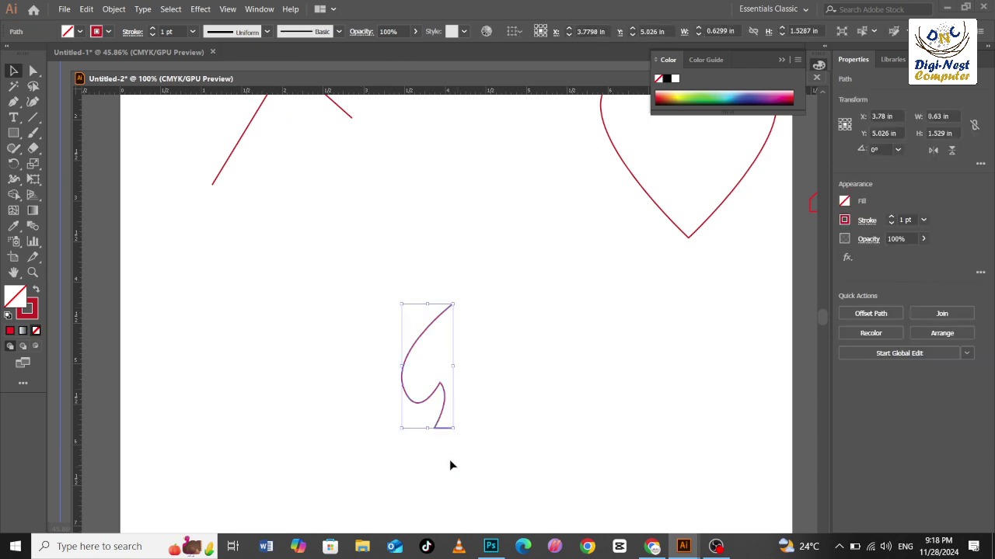
right_click(423, 380)
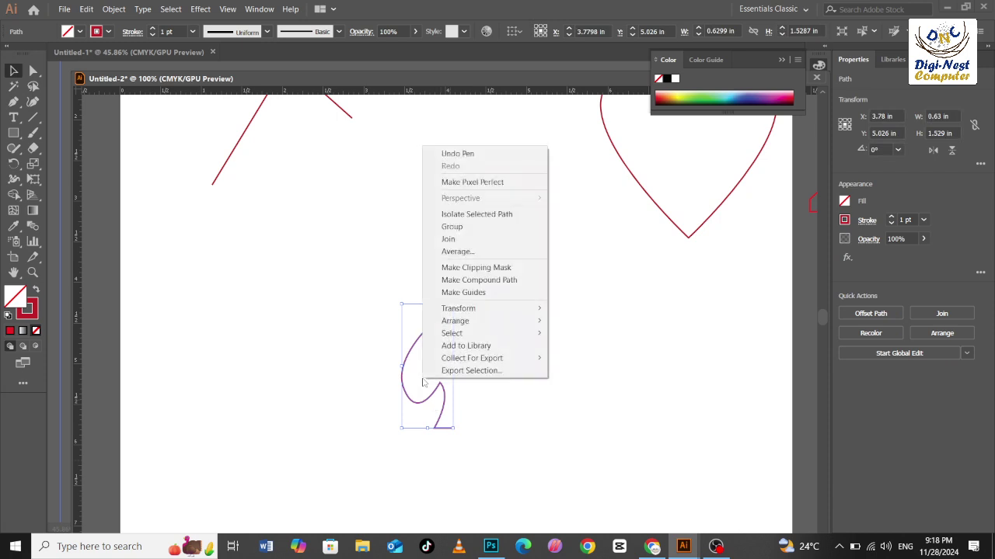
mouse_move(488, 311)
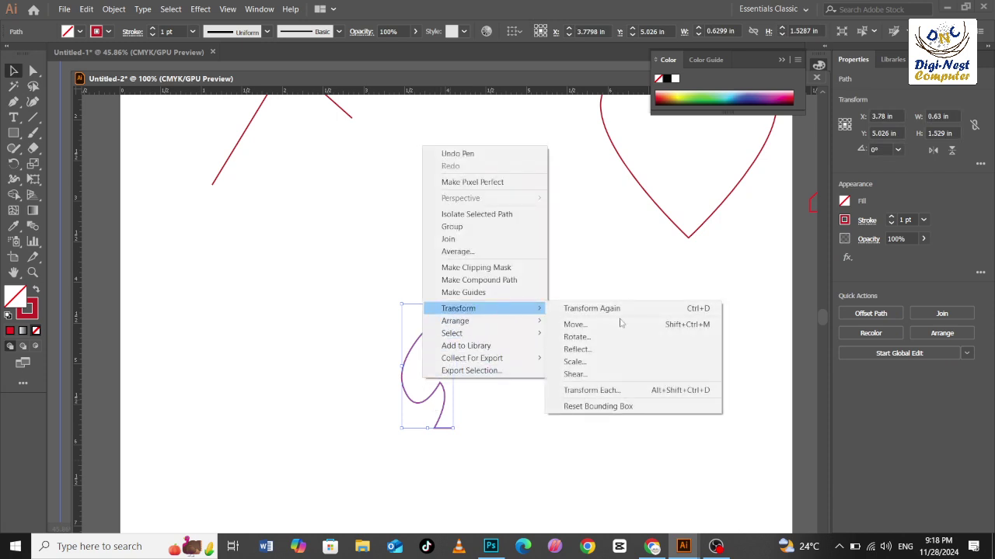
click(610, 353)
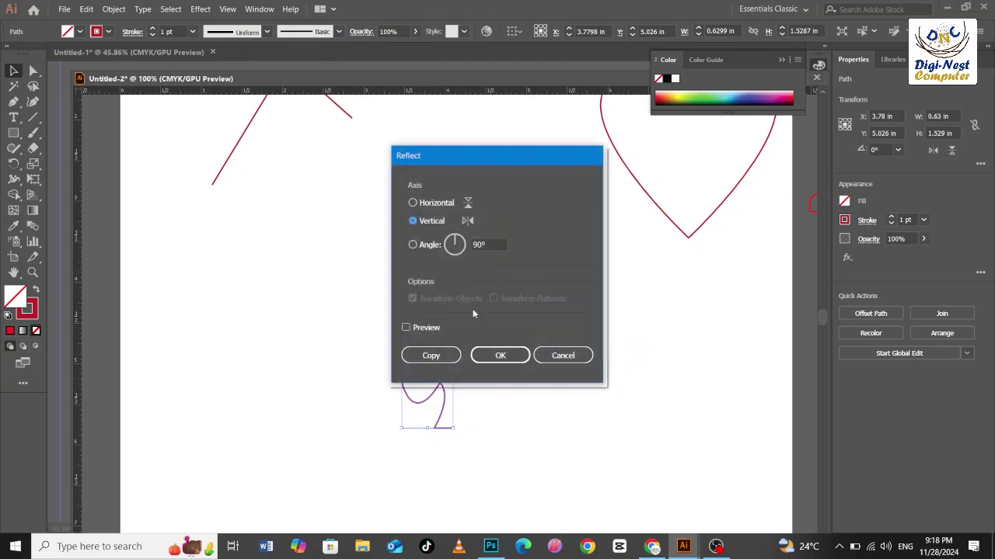
click(406, 327)
click(428, 358)
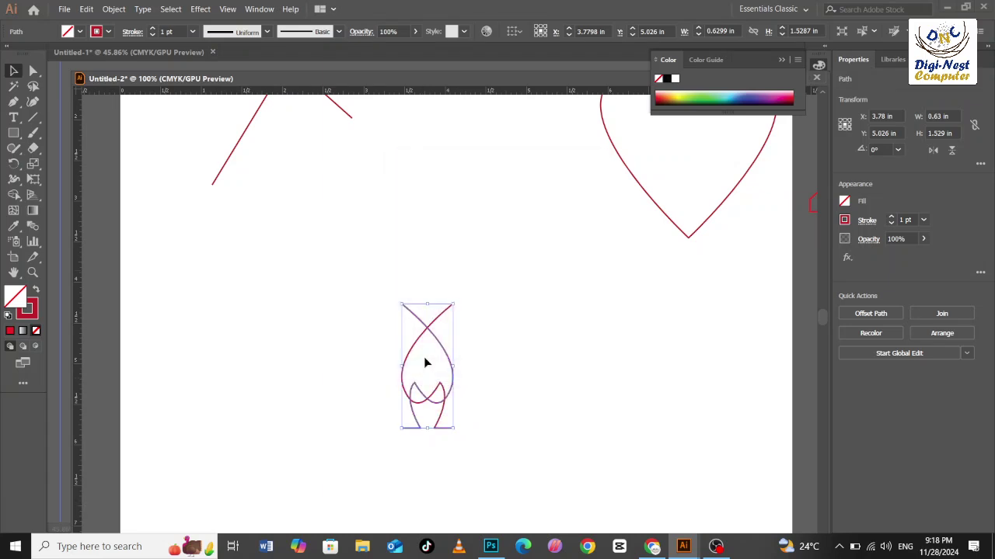
drag(442, 344, 491, 347)
click(590, 398)
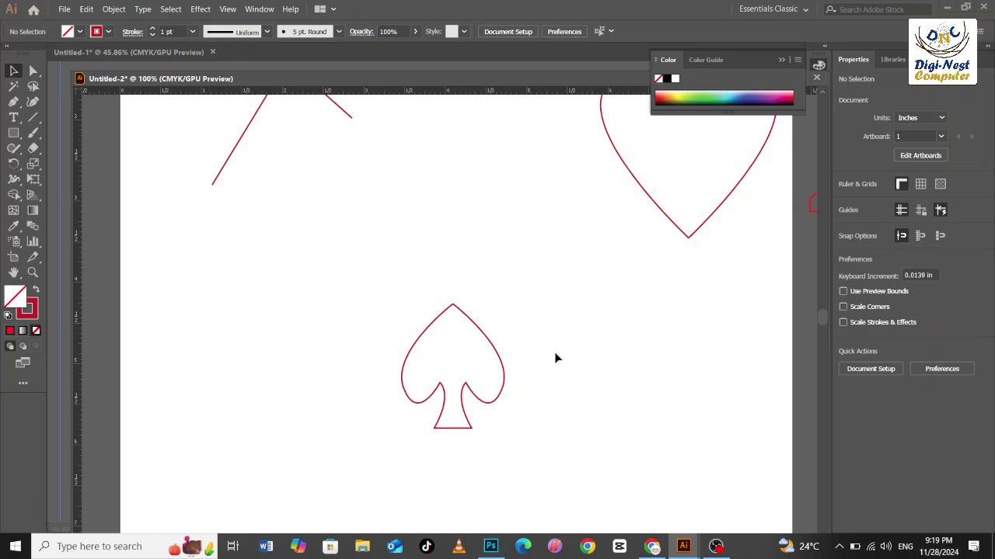
Select the end points at the spade's upper tip with the Direct Selection tool, average them along both axes, and join them
click(33, 71)
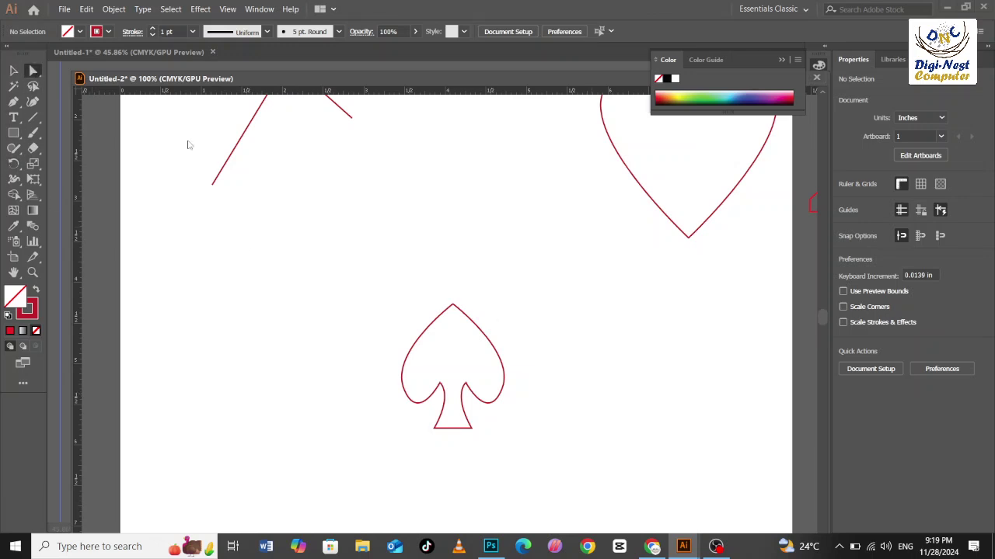
click(454, 306)
right_click(456, 307)
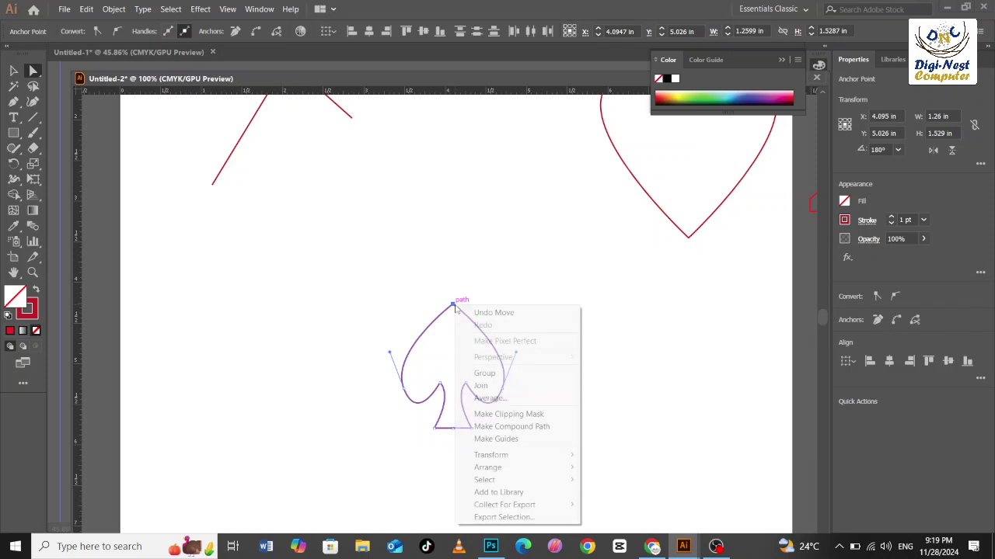
click(486, 395)
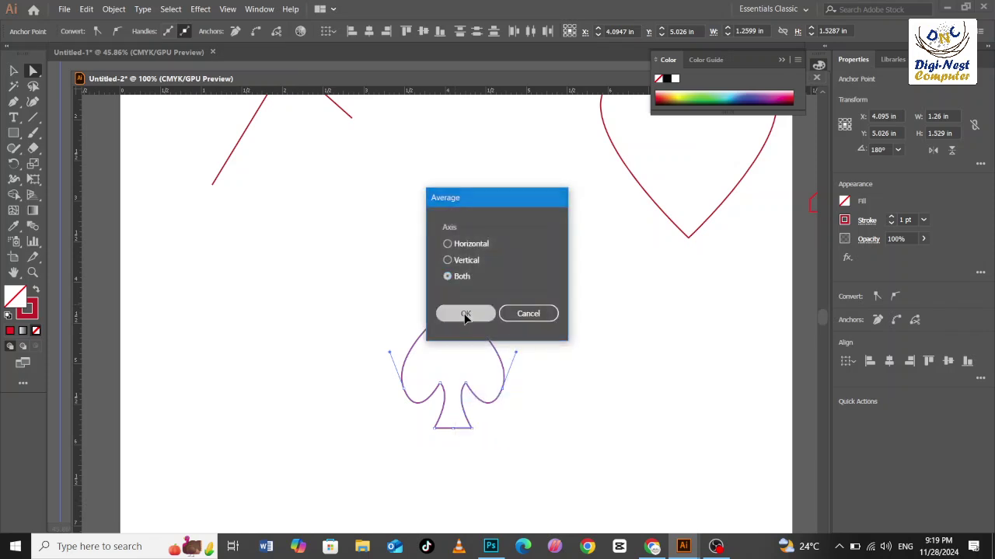
click(465, 313)
right_click(458, 307)
click(513, 390)
click(475, 432)
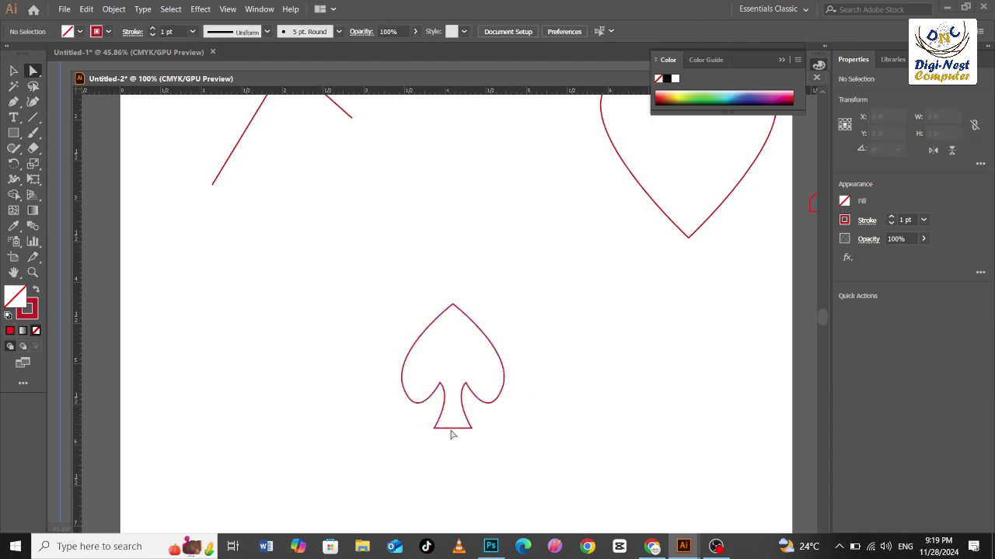
Select the end points at the middle of the spade's base, join them, and deselect the path
click(455, 429)
right_click(453, 432)
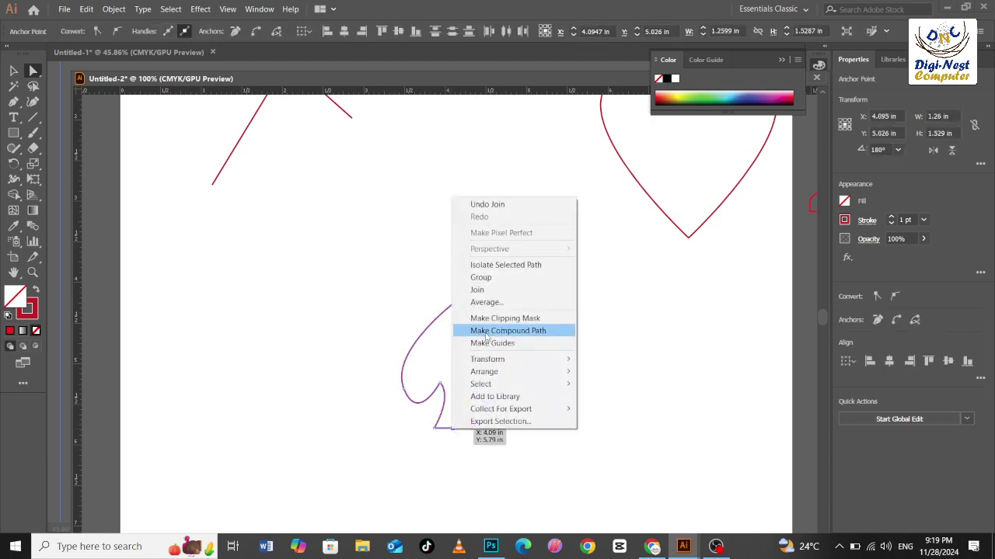
click(481, 290)
click(635, 366)
Move the spade between the slanted lines and the heart, to about X 4.34 in, Y 2.52 in
click(13, 70)
drag(412, 352, 432, 146)
drag(505, 385, 491, 309)
scroll(422, 337, down, 2)
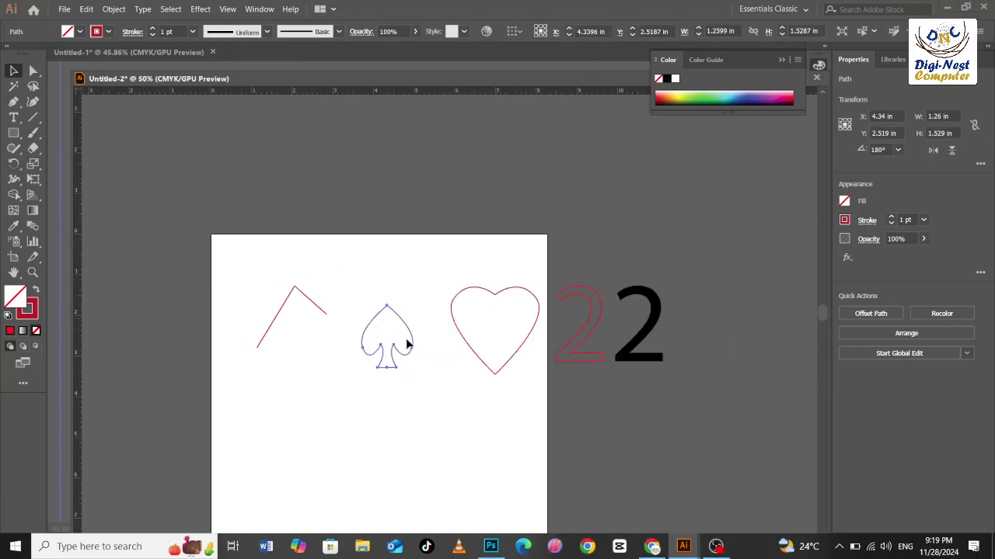
Enlarge the spade to about 2.2 by 2.51 in, centre it between the slanted lines and the heart, and deselect it
drag(411, 367, 453, 407)
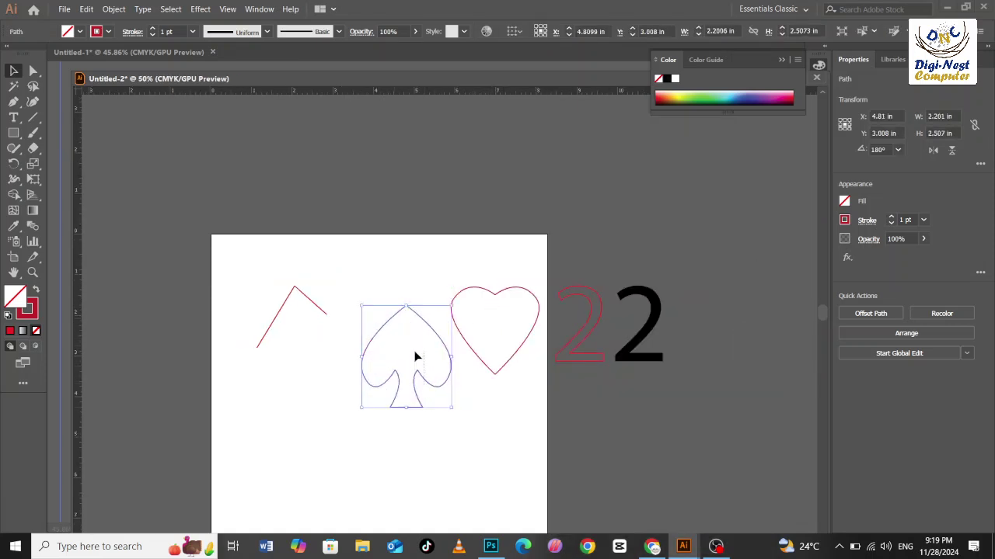
drag(415, 374, 401, 347)
click(448, 398)
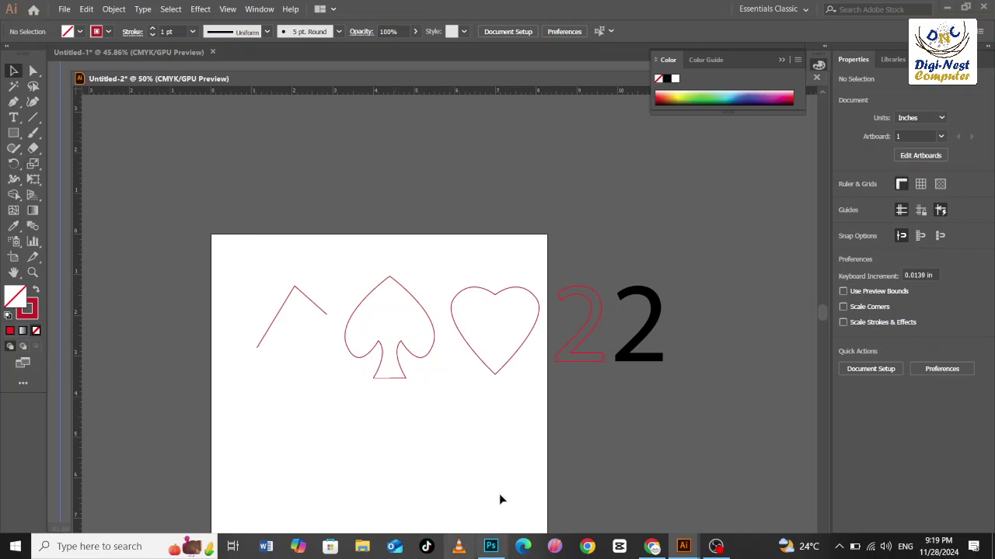
Draw a closed pointed leaf about 0.93 in wide and 2.52 in tall below the spade with the Pen tool, and deselect it
scroll(443, 257, down, 5)
click(13, 101)
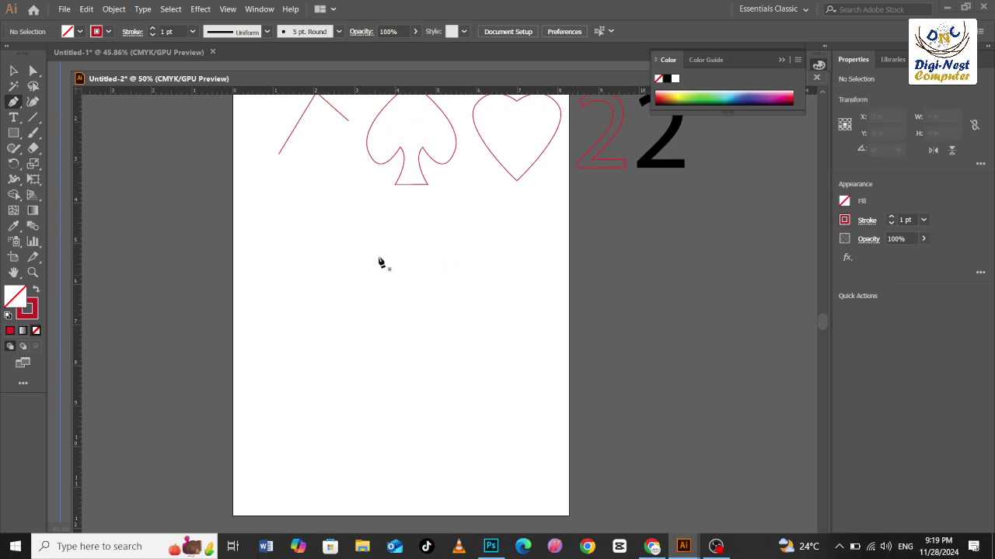
click(378, 257)
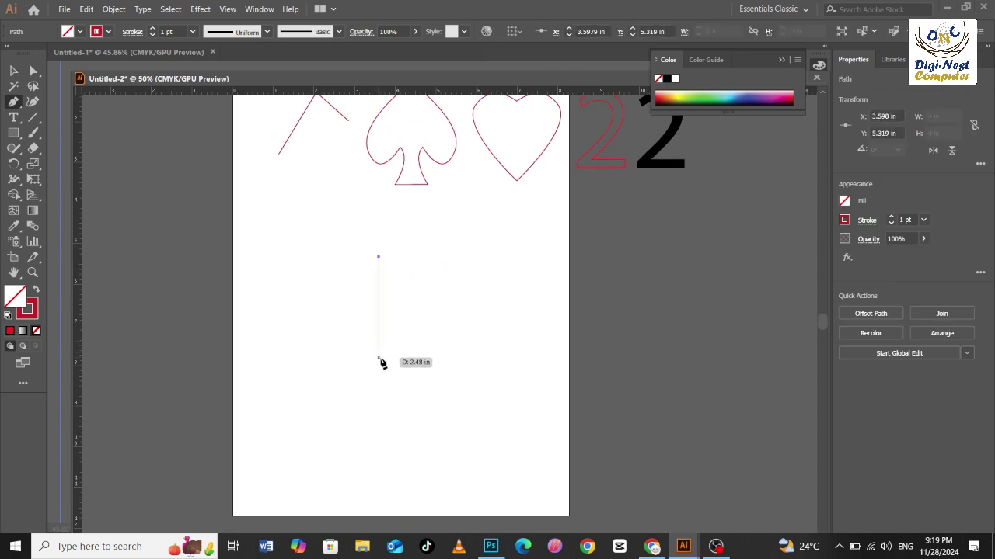
drag(380, 360, 424, 415)
mouse_move(379, 360)
mouse_down()
mouse_move(379, 372)
mouse_move(379, 360)
mouse_up()
drag(379, 260, 338, 188)
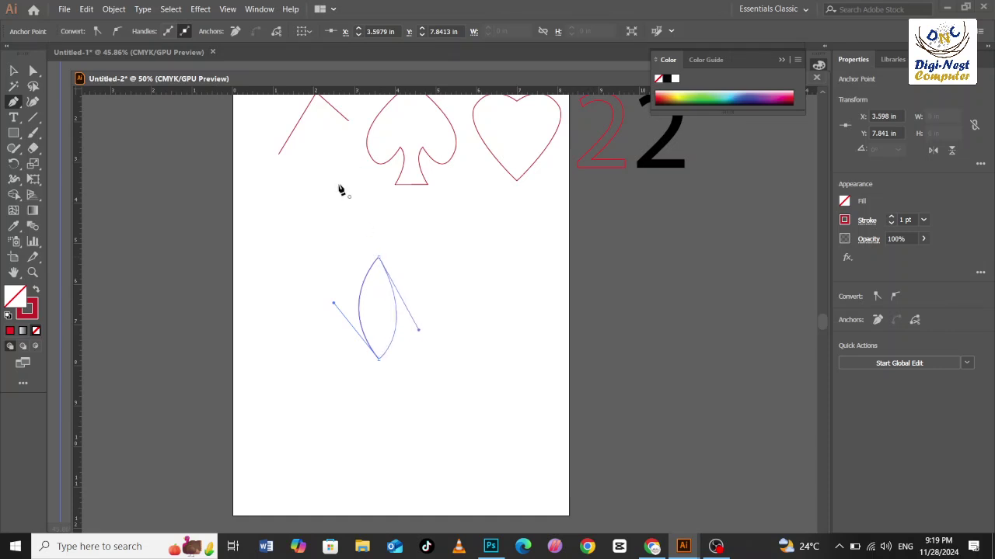
click(13, 71)
click(327, 370)
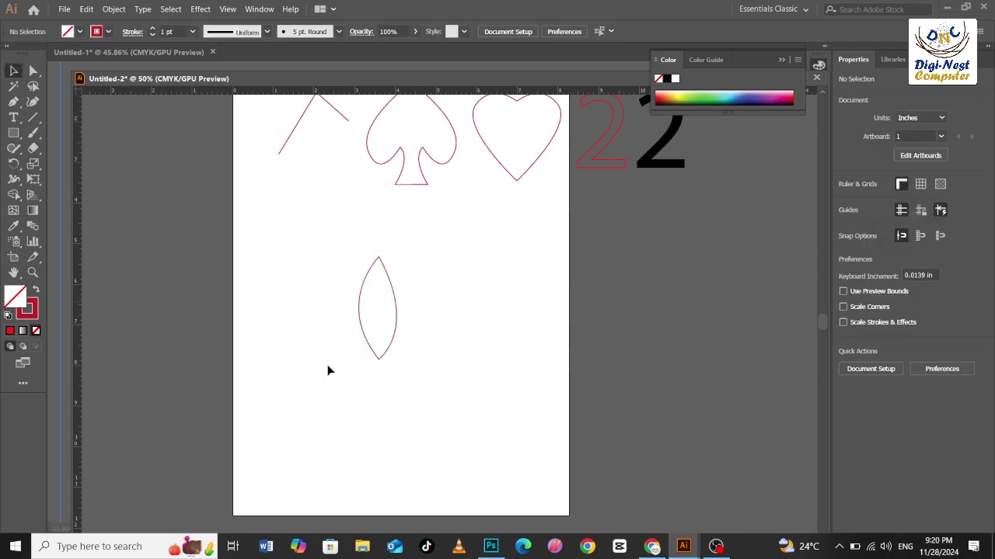
Rotate a copy of the leaf clockwise about its lower tip so it partly overlaps the original
click(375, 358)
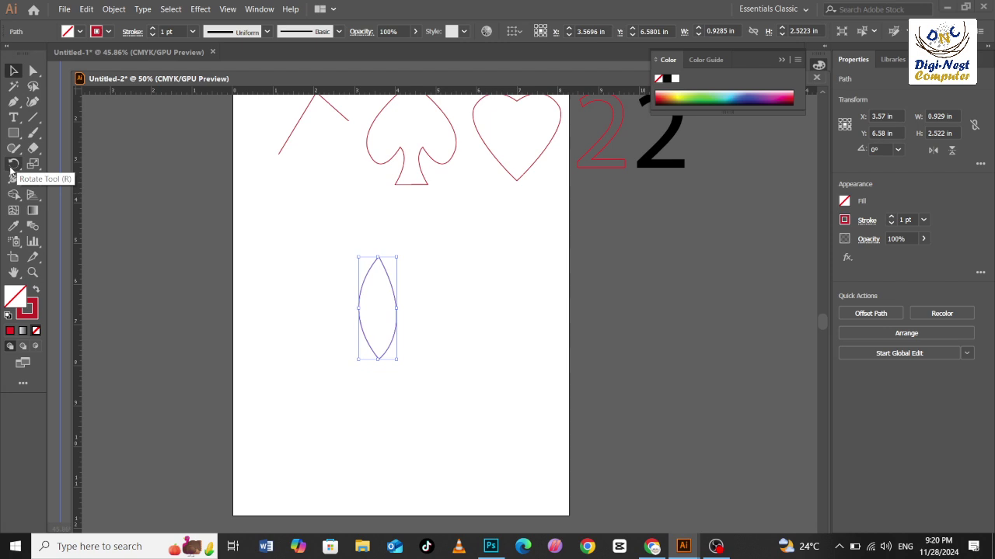
click(14, 163)
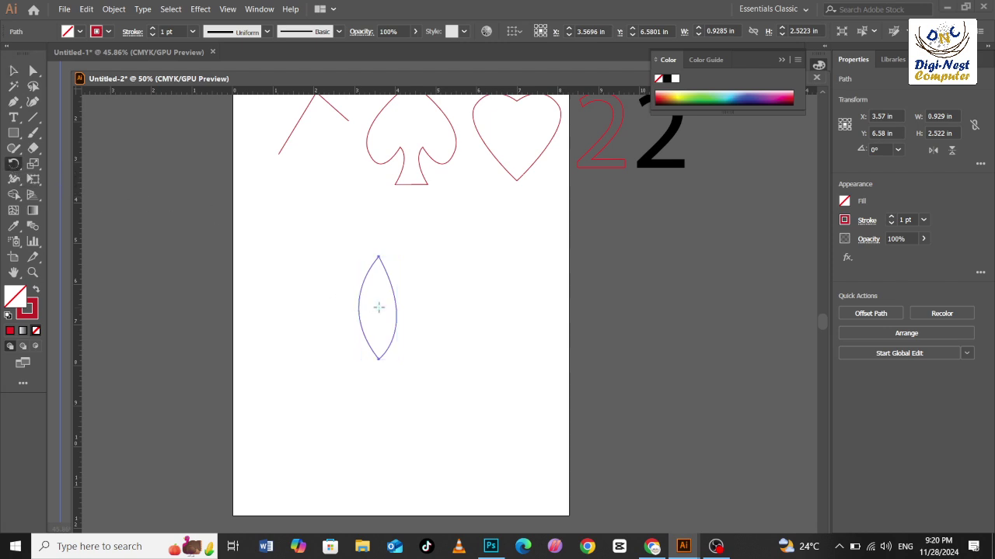
click(378, 361)
drag(420, 233, 453, 248)
Repeat the rotated copy until the leaves form a full circular flower, and deselect everything
key(ctrl+d)
key(ctrl+d)
key(ctrl+d)
key(ctrl+d)
key(ctrl+d)
key(ctrl+d)
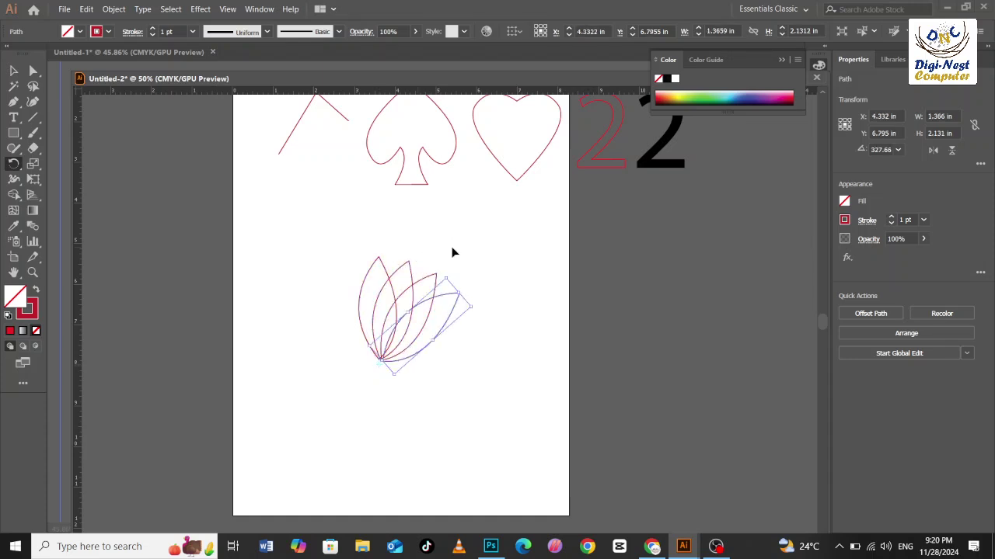
key(ctrl+d)
key(ctrl+d)
key(ctrl+d)
key(ctrl+d)
key(ctrl+d)
key(ctrl+d)
key(ctrl+d)
key(ctrl+d)
key(ctrl+d)
key(ctrl+d)
key(ctrl+d)
key(ctrl+d)
key(ctrl+d)
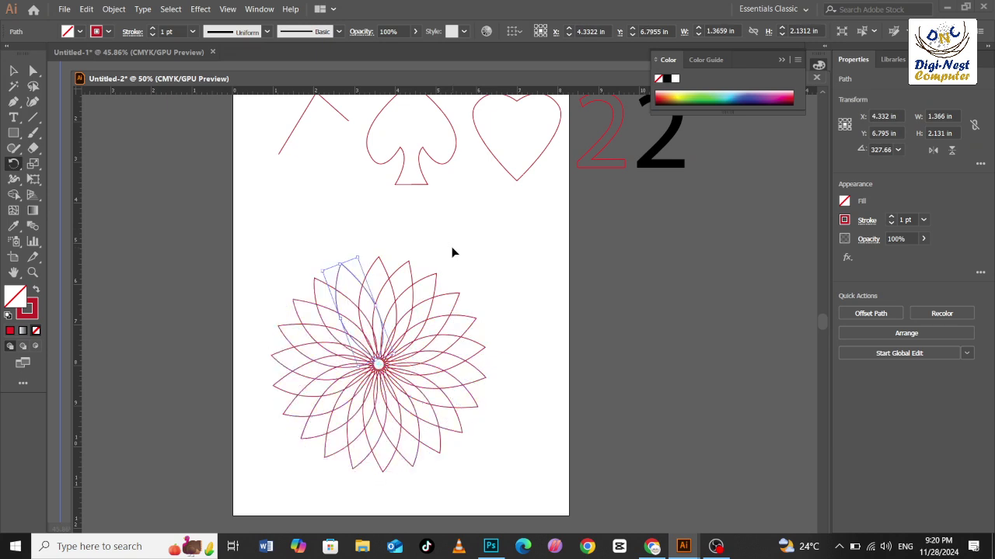
click(14, 71)
click(308, 231)
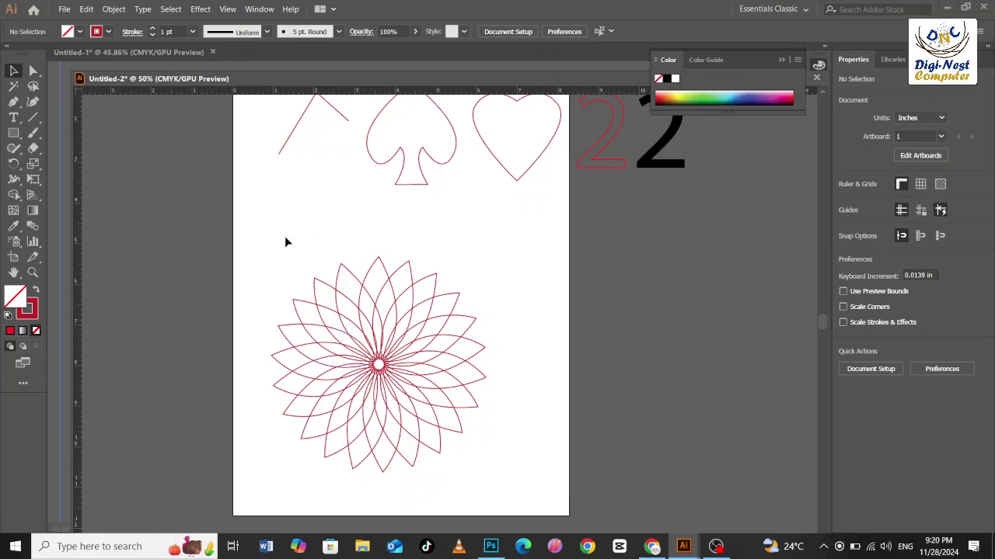
Select all petals of the flower and fill them with white (FFFFFF)
drag(265, 240, 487, 480)
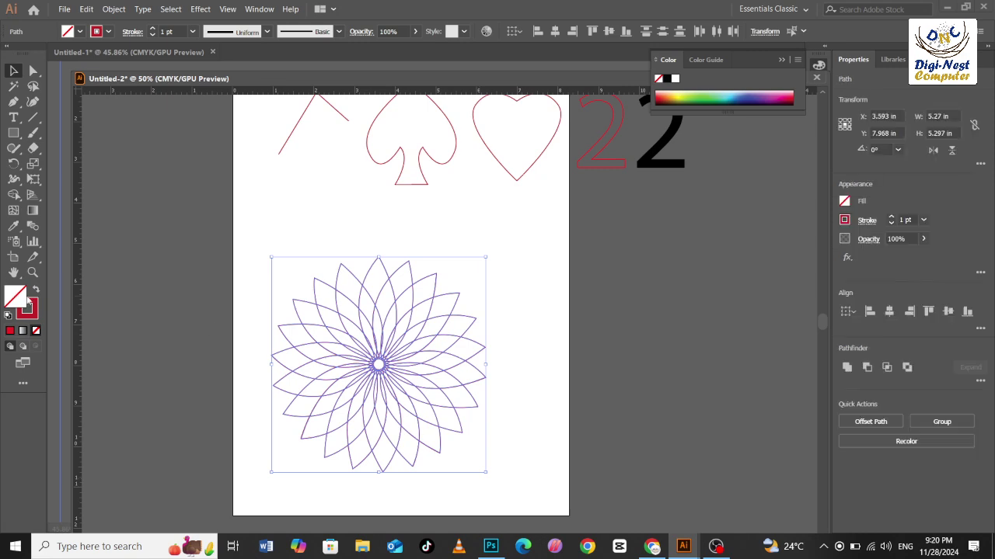
double_click(28, 308)
click(333, 191)
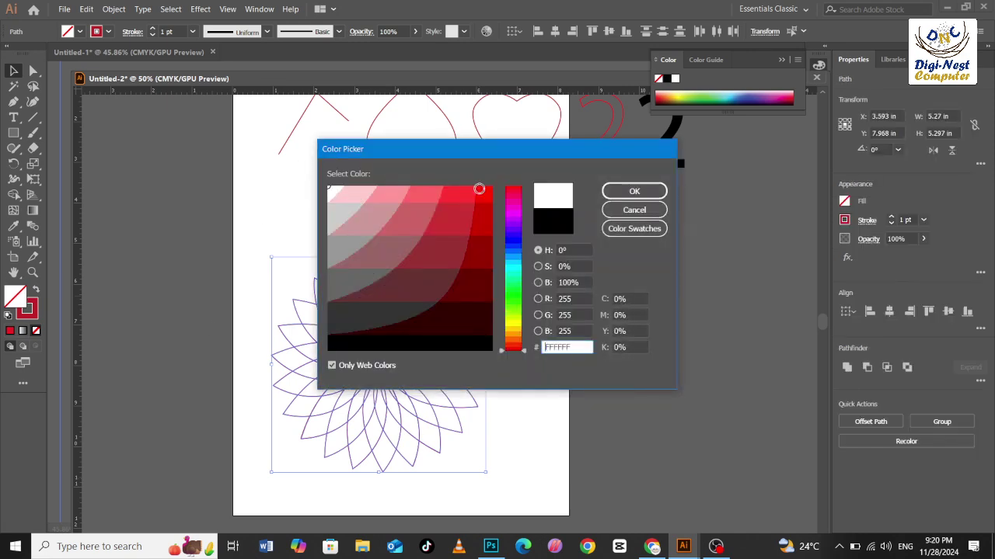
click(631, 192)
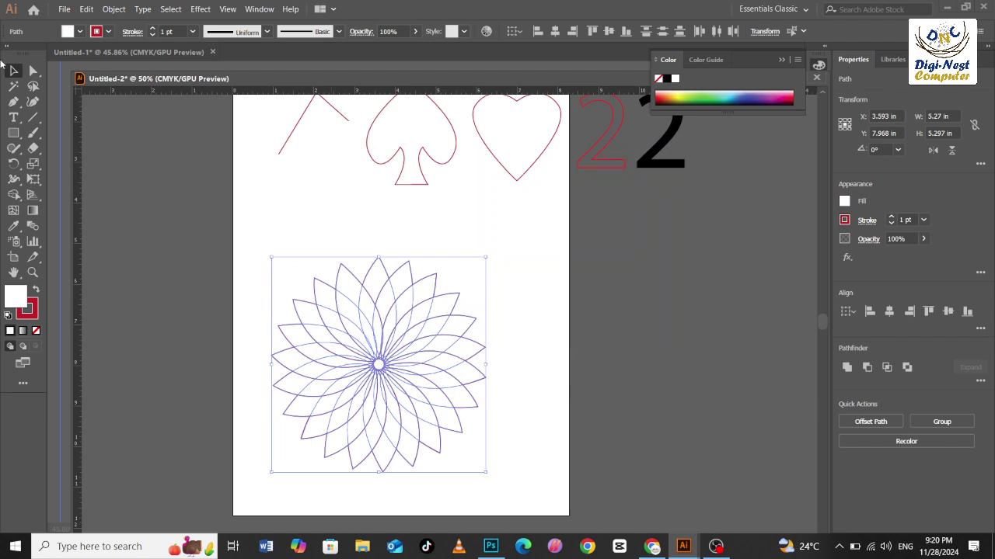
Move the flower to the empty area right of the artboard, deselect it, and set the fill to none
drag(409, 324, 718, 284)
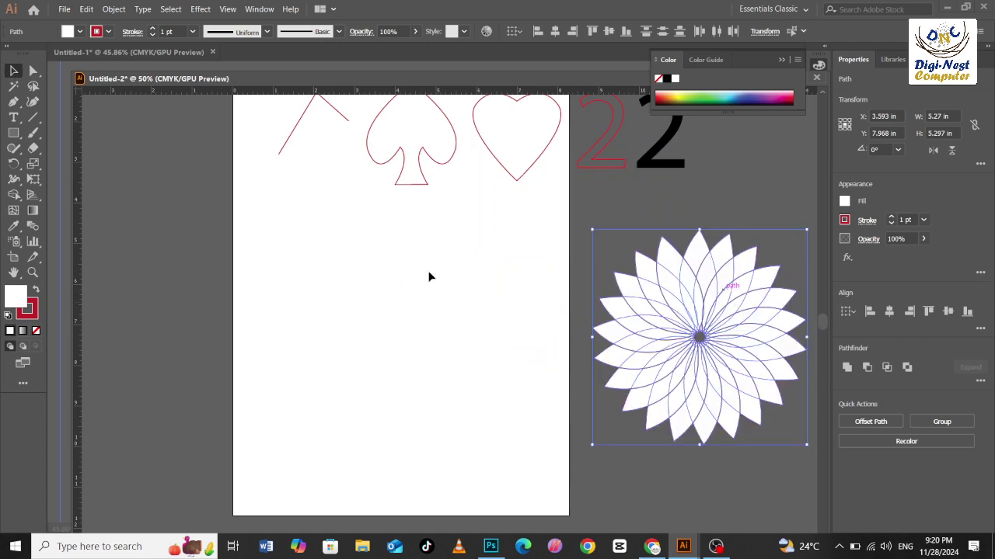
click(383, 368)
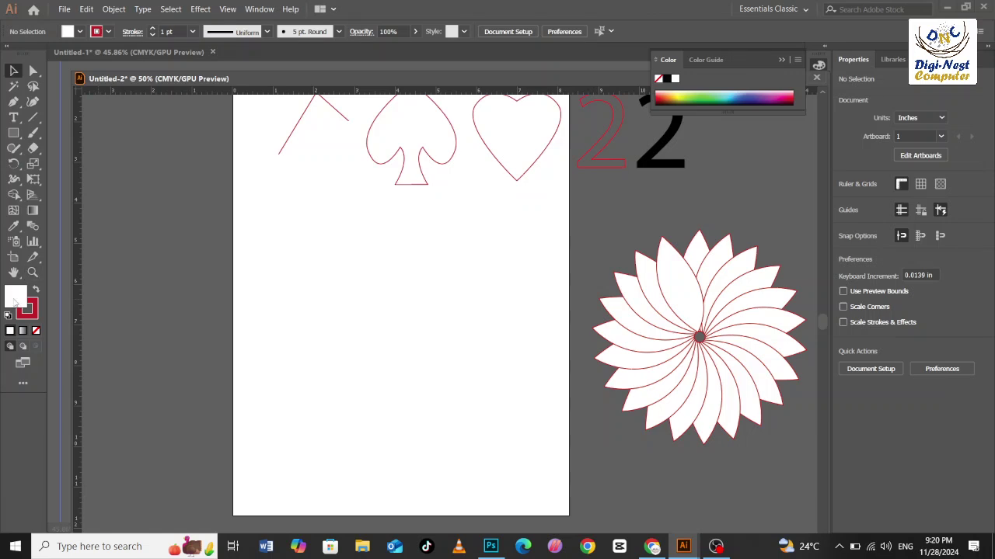
click(36, 330)
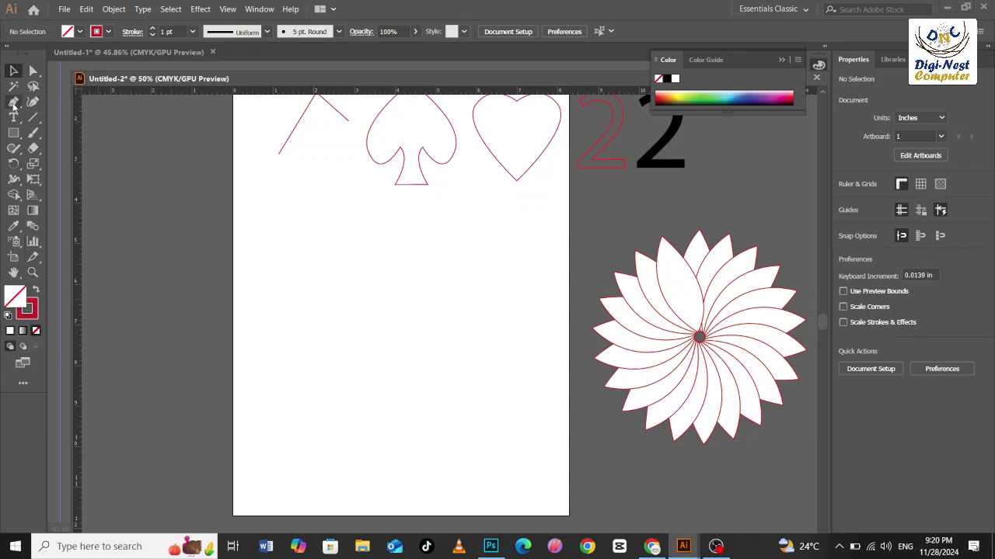
Draw a closed pointed leaf about 0.86 in wide and 2.31 in tall on the artboard with the Pen tool
click(14, 105)
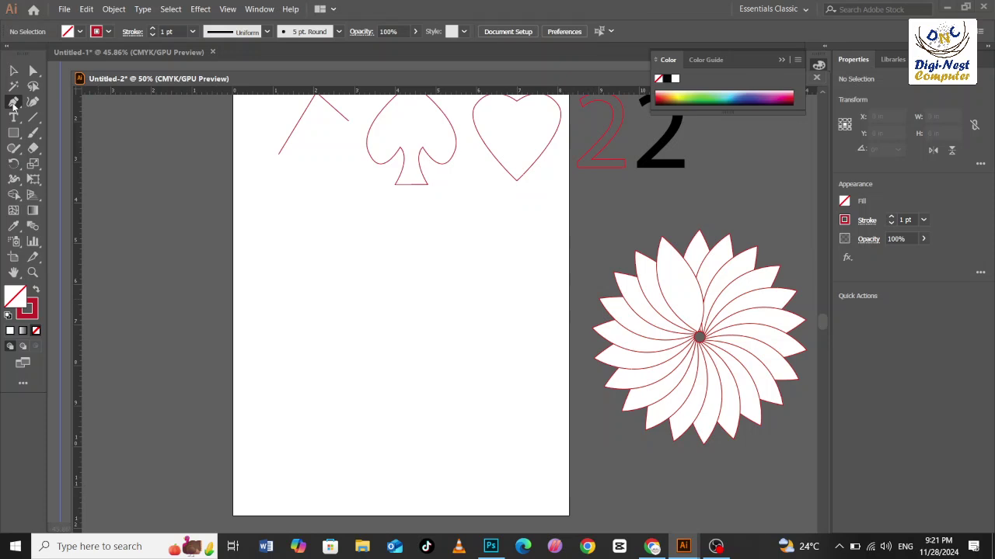
click(13, 102)
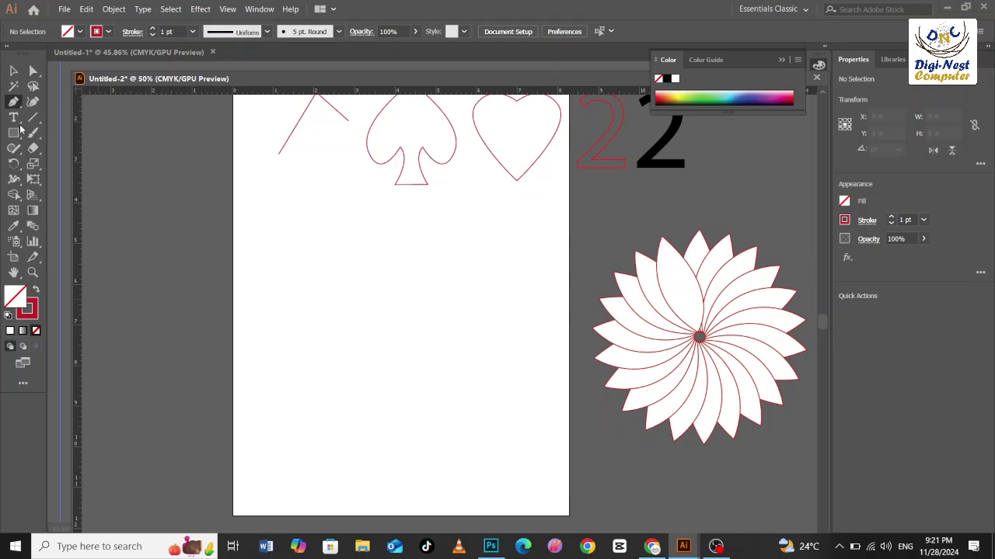
click(336, 248)
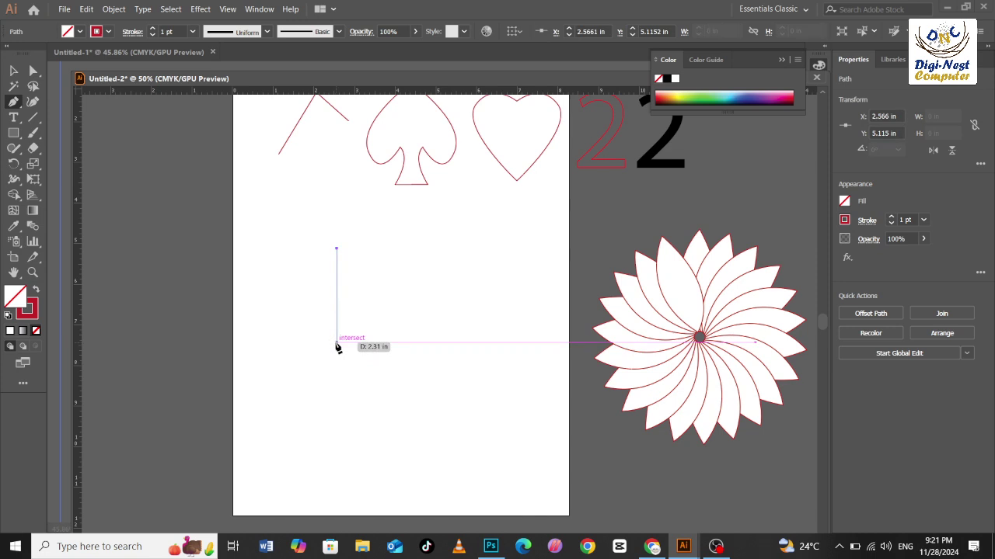
click(337, 340)
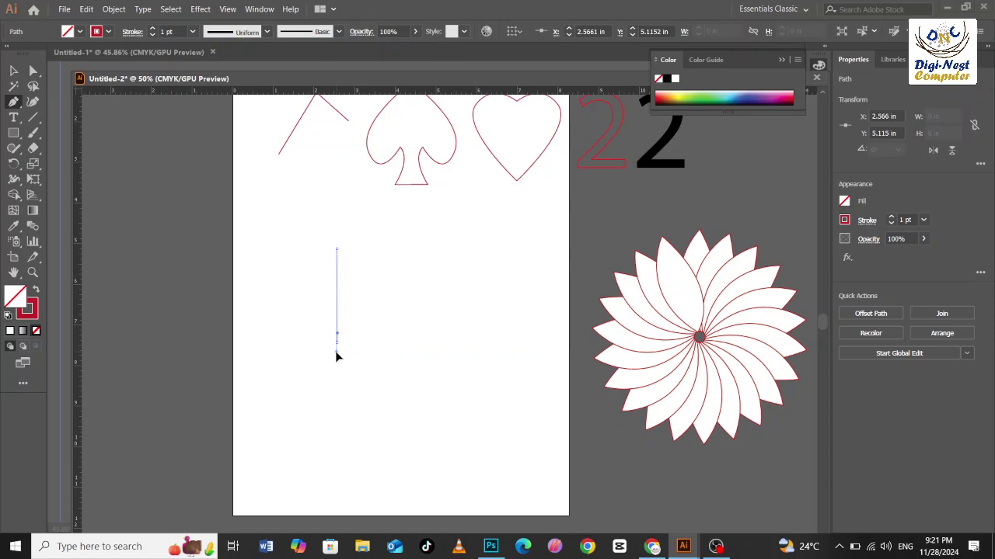
drag(336, 352, 369, 409)
mouse_move(369, 404)
mouse_down()
mouse_move(380, 394)
mouse_move(383, 412)
mouse_up()
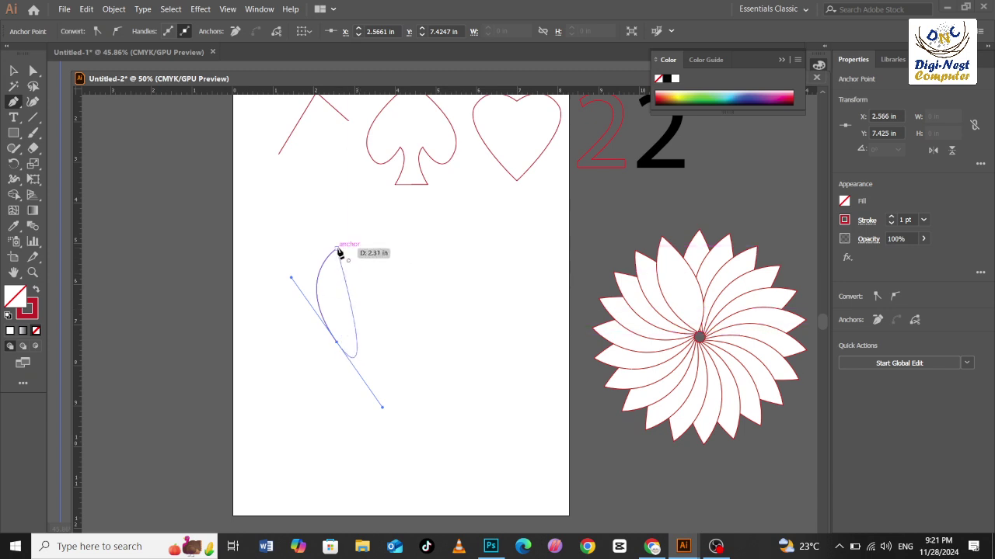
click(336, 343)
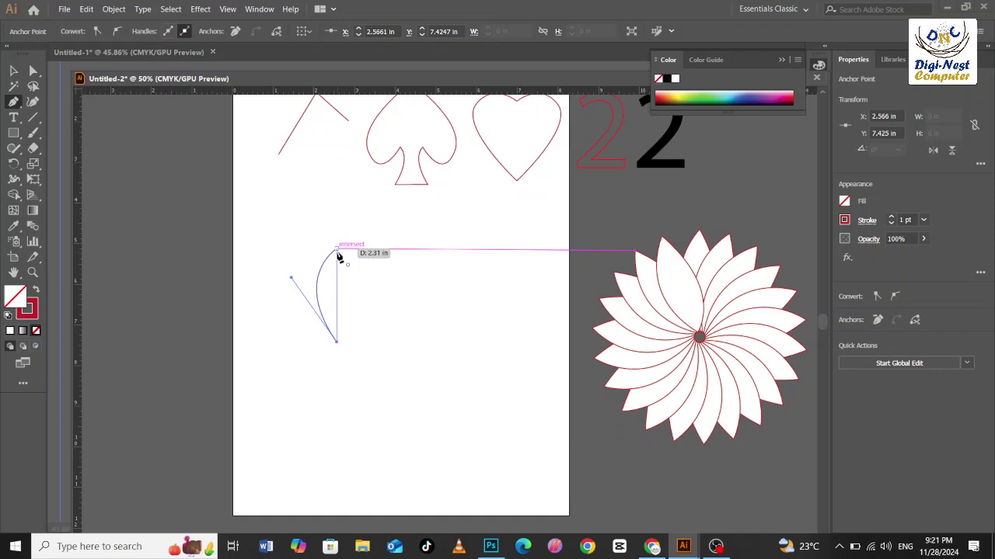
drag(338, 253, 303, 204)
click(14, 70)
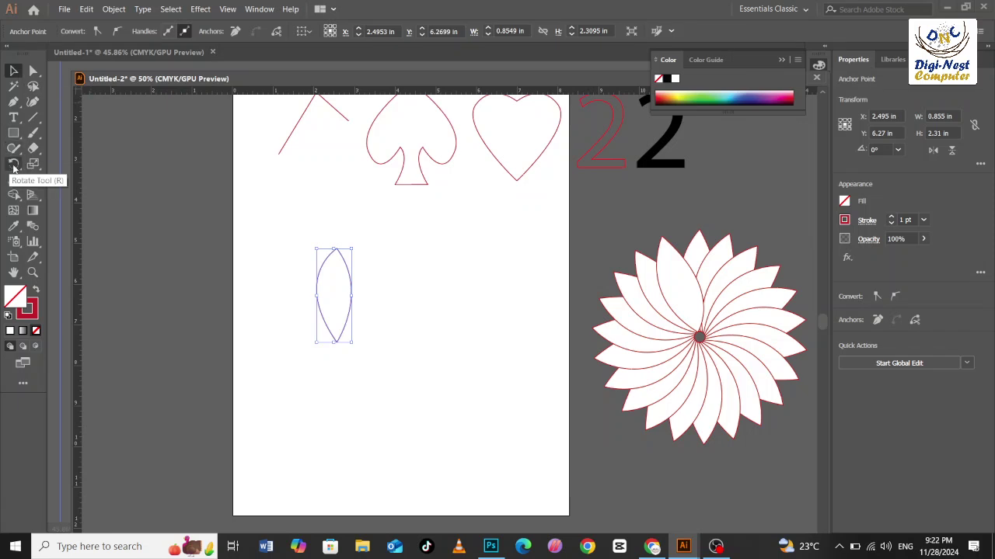
Try to rotate the leaf with the Rotate tool, placing the pivot on its lower tip
click(13, 165)
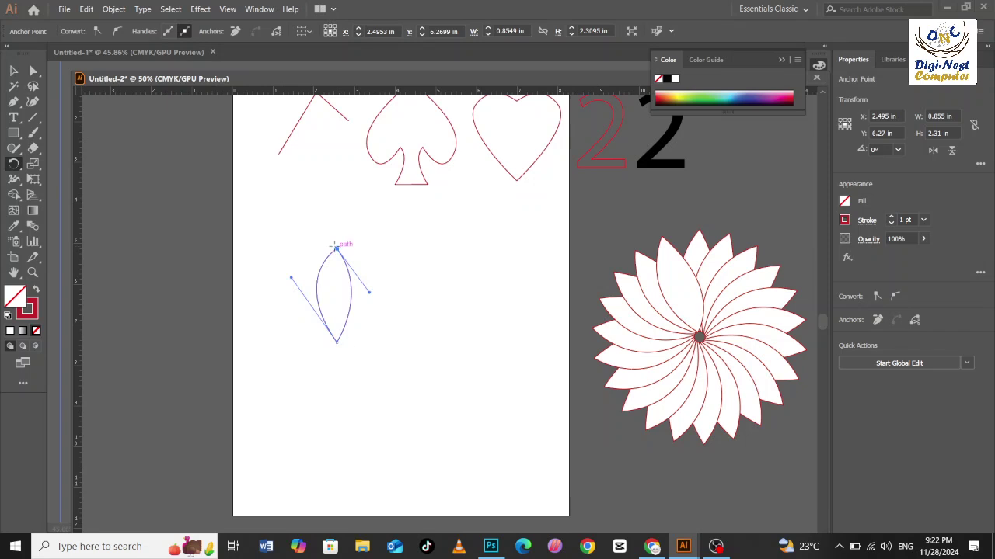
drag(306, 251, 727, 448)
click(497, 390)
click(357, 261)
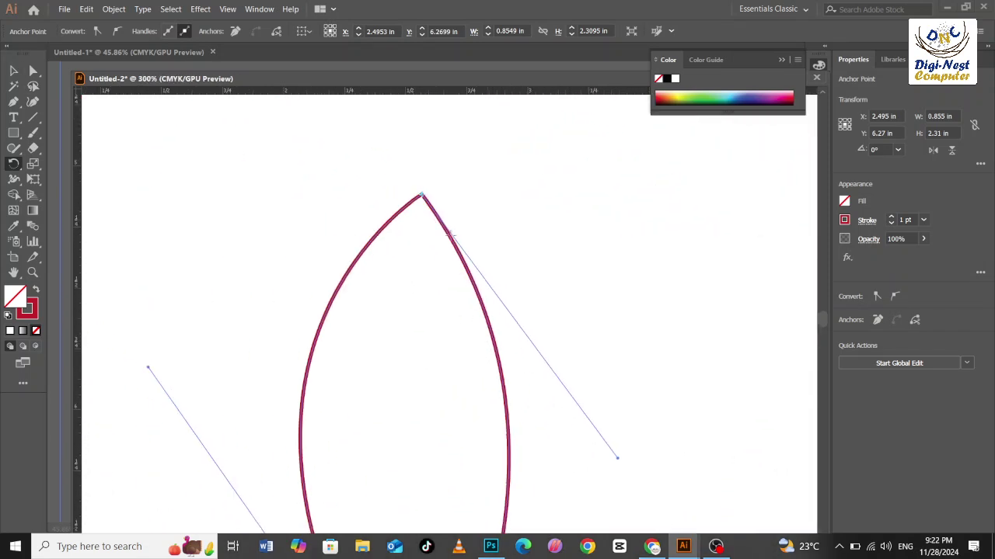
scroll(442, 205, down, 1)
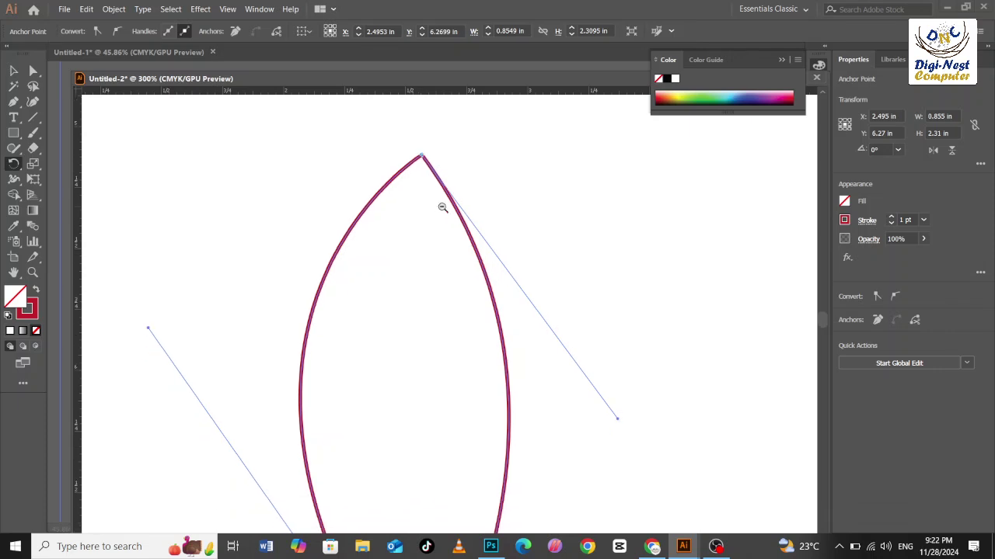
key(ctrl+minus)
scroll(441, 222, down, 3)
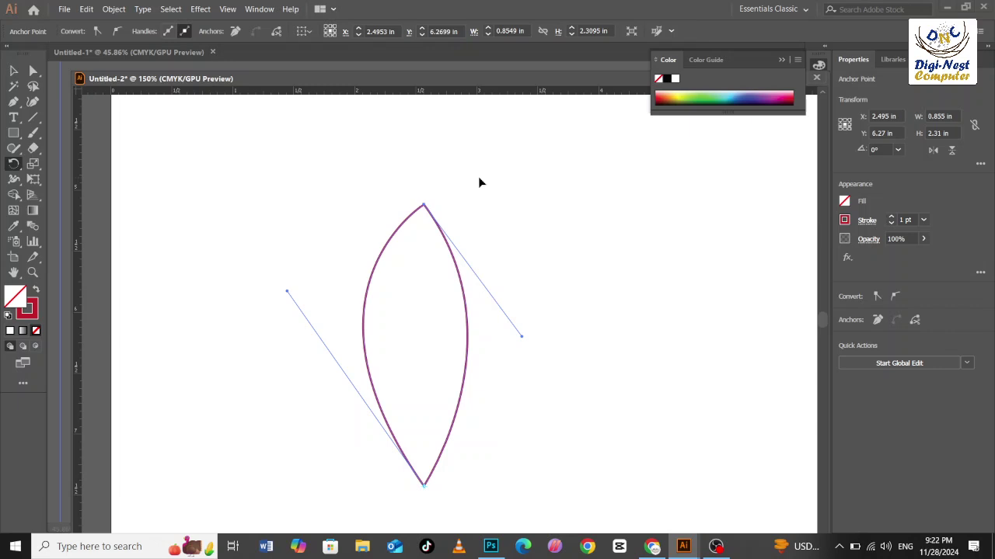
drag(457, 194, 231, 140)
Undo the drawing of the second leaf completely
key(ctrl+z)
key(ctrl+z)
key(ctrl+z)
key(ctrl+z)
key(ctrl+z)
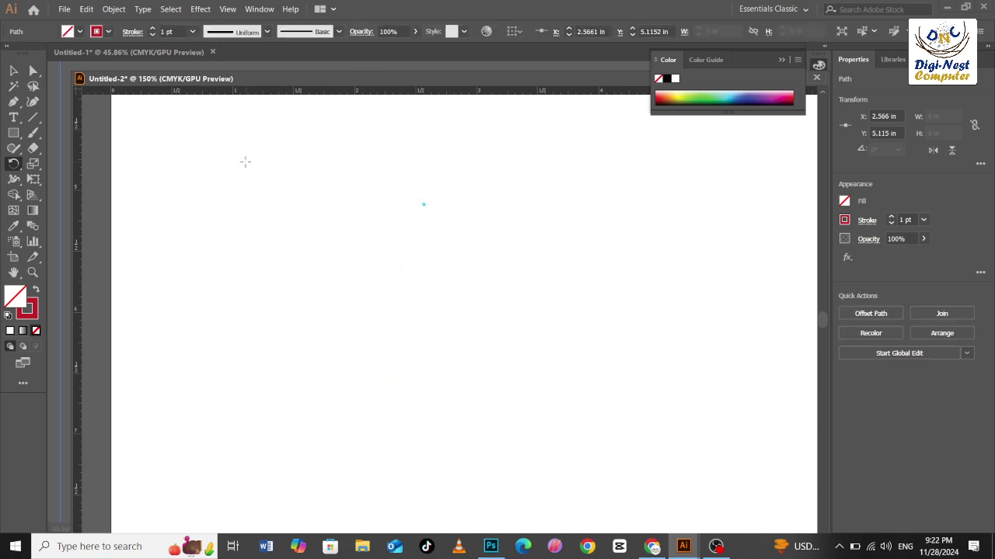
key(ctrl+z)
Draw a closed teardrop petal about 0.62 in wide and 1.35 in tall on the empty artboard area with the Pen tool
ctrl+alt+click(329, 239)
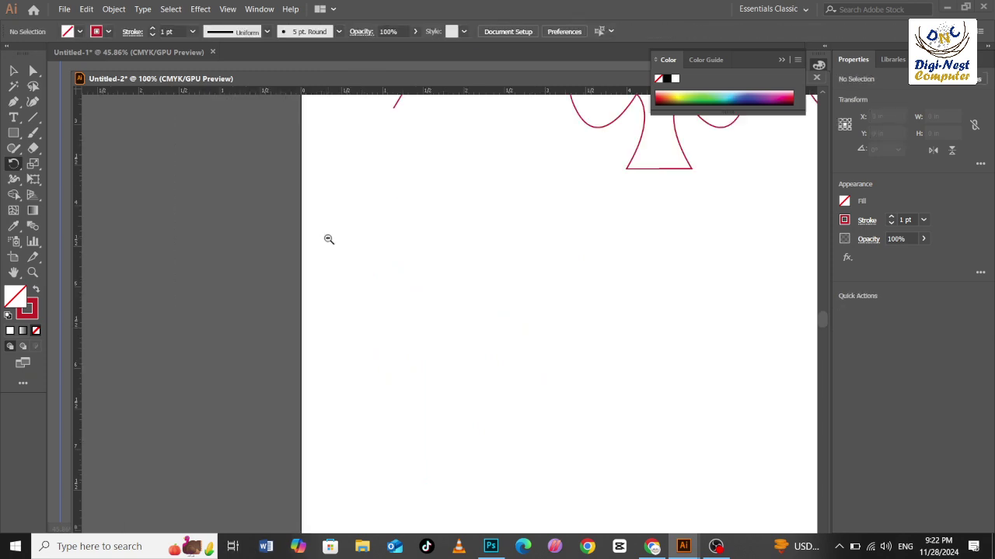
drag(417, 273, 350, 229)
ctrl+click(350, 228)
drag(469, 291, 218, 215)
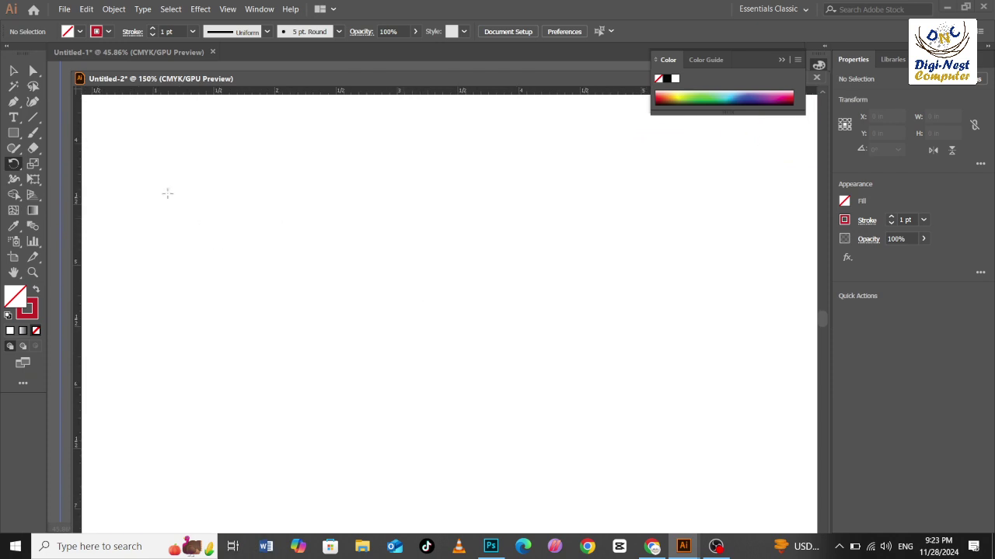
click(13, 101)
click(359, 221)
drag(360, 384, 446, 432)
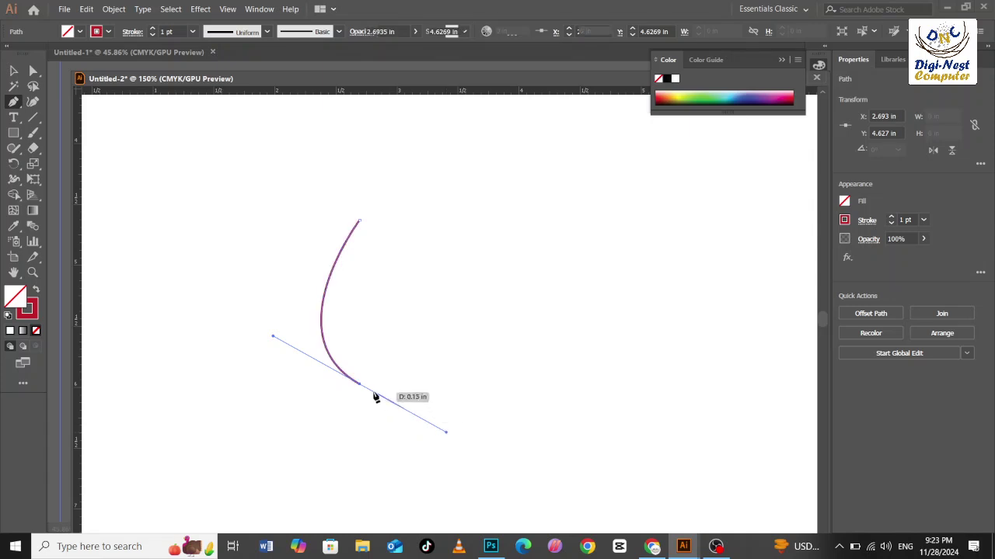
click(359, 384)
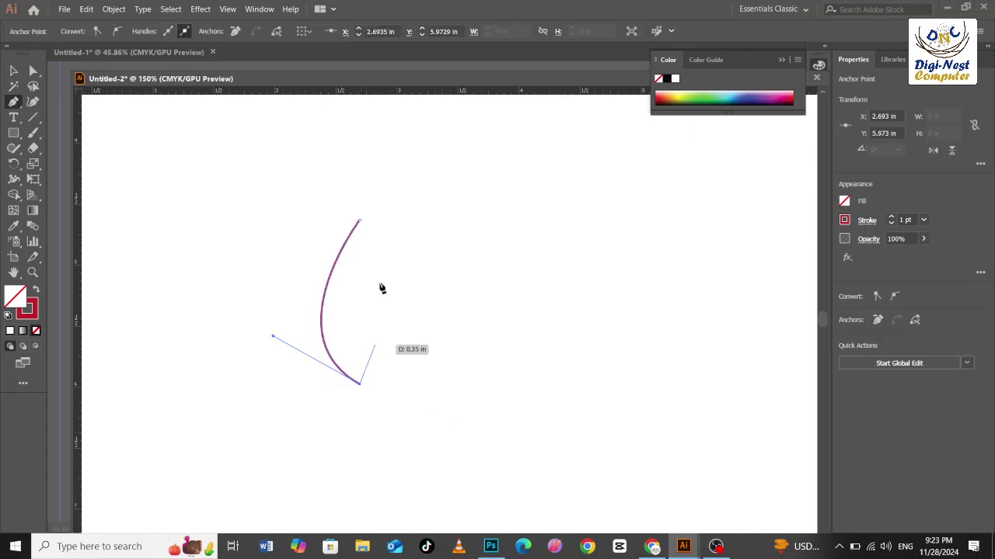
drag(359, 223, 276, 246)
drag(428, 375, 409, 201)
key(v)
click(412, 269)
Select the petal, set the rotation pivot on its lower tip, and rotate a copy slightly clockwise around it
click(326, 224)
click(322, 224)
key(r)
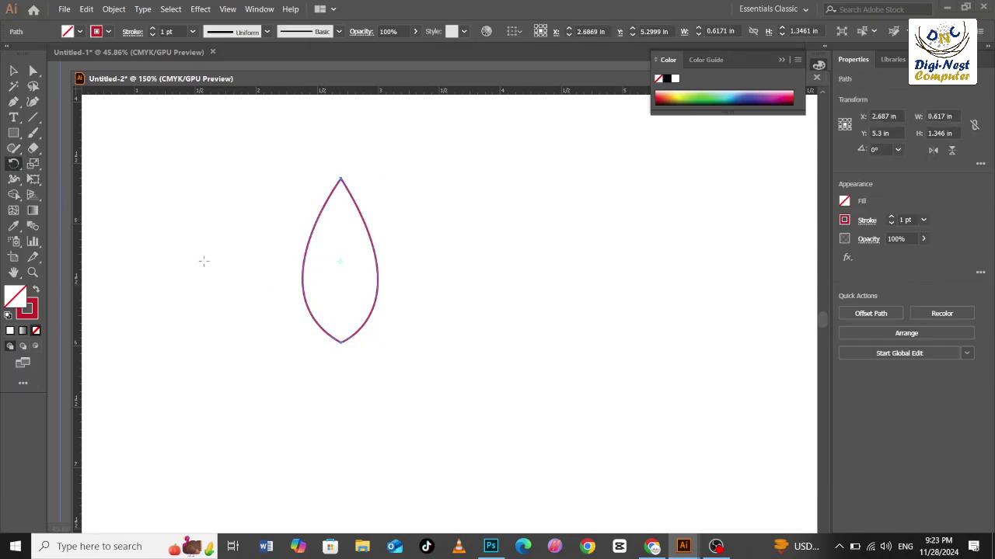
drag(342, 311, 340, 339)
key(ctrl+z)
drag(381, 164, 432, 179)
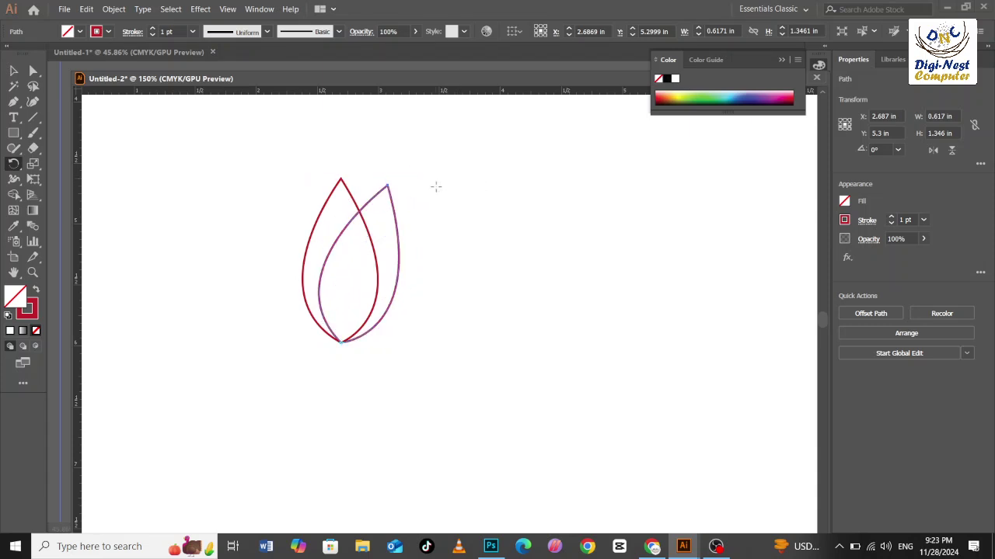
Repeat the petal's rotated copy around its lower tip until the petals complete a full-circle flower, and deselect it
key(ctrl+d)
key(ctrl+d)
key(ctrl+d)
key(ctrl+d)
key(ctrl+d)
key(ctrl+d)
key(ctrl+d)
key(ctrl+d)
key(ctrl+d)
key(ctrl+d)
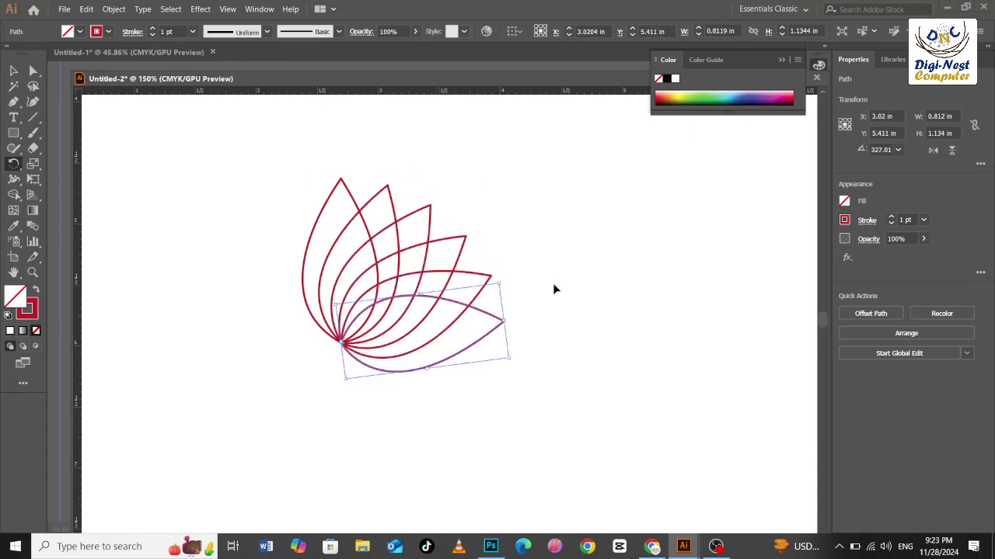
key(ctrl+d)
key(ctrl+d)
key(ctrl+d)
key(ctrl+d)
key(ctrl+d)
key(ctrl+d)
key(ctrl+d)
key(ctrl+d)
key(ctrl+d)
key(ctrl+d)
key(ctrl+d)
key(ctrl+d)
key(ctrl+d)
key(ctrl+d)
key(ctrl+d)
key(ctrl+d)
key(ctrl+d)
key(ctrl+d)
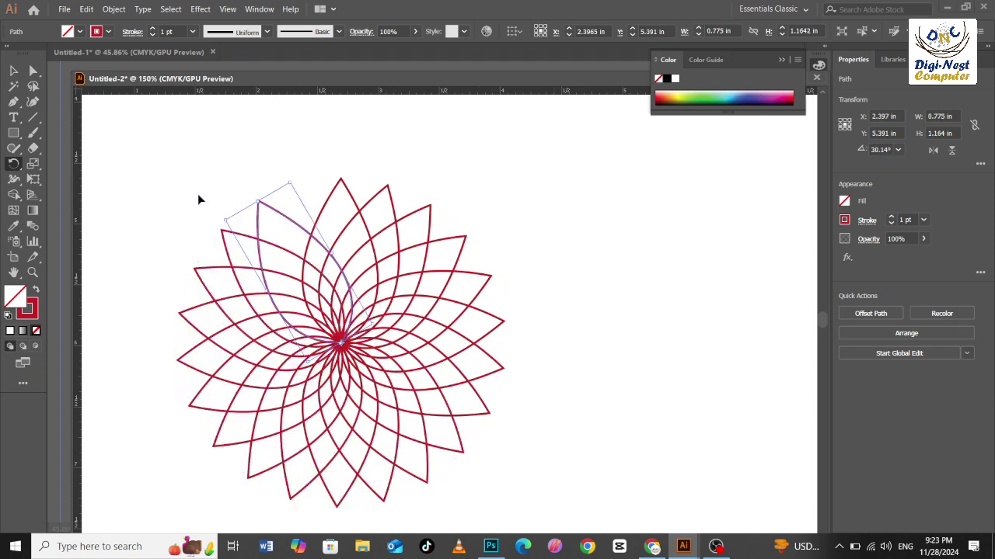
key(ctrl+d)
key(ctrl+minus)
key(ctrl+minus)
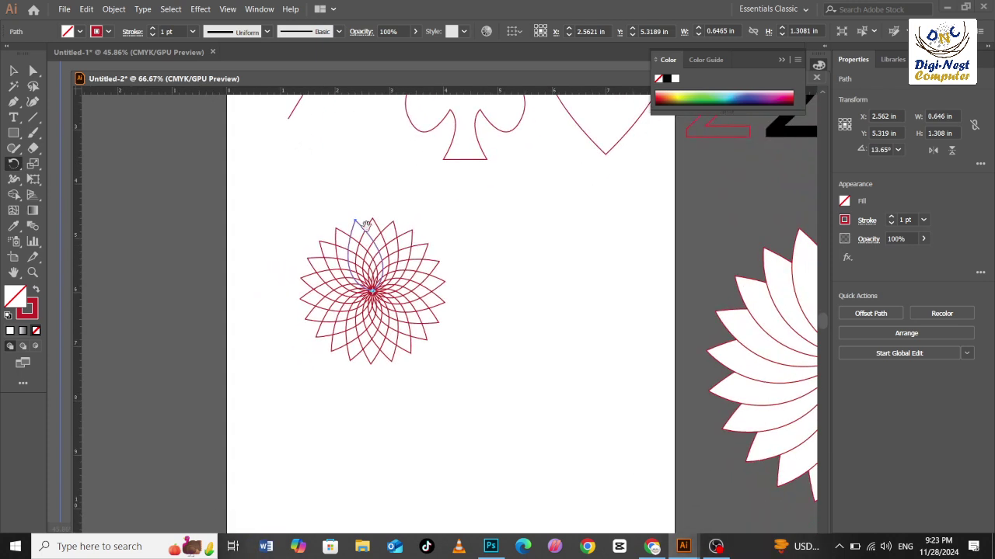
key(v)
click(524, 358)
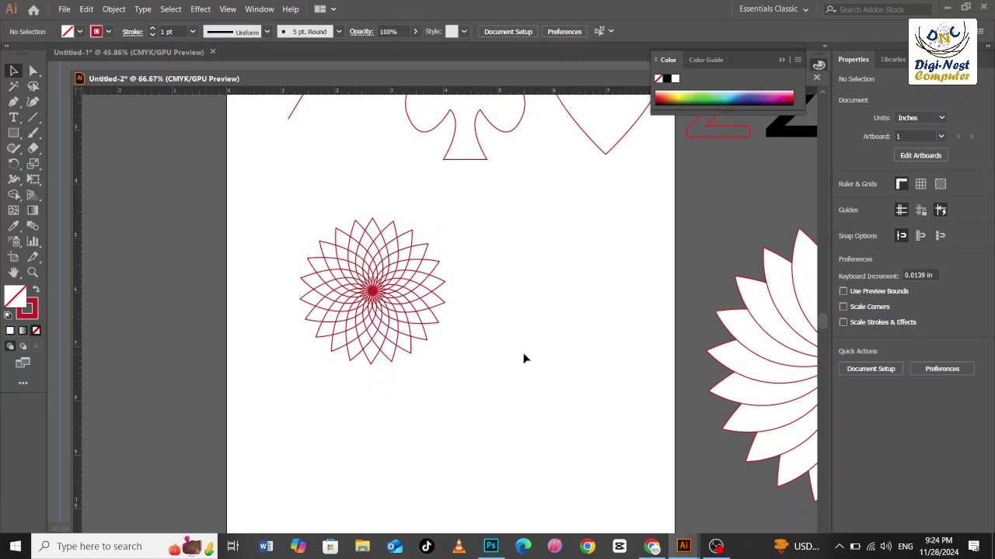
Switch to Chrome, replace the font generator tab with a new one, and search Google Images for "pen tool drawing in illustrator"
click(651, 546)
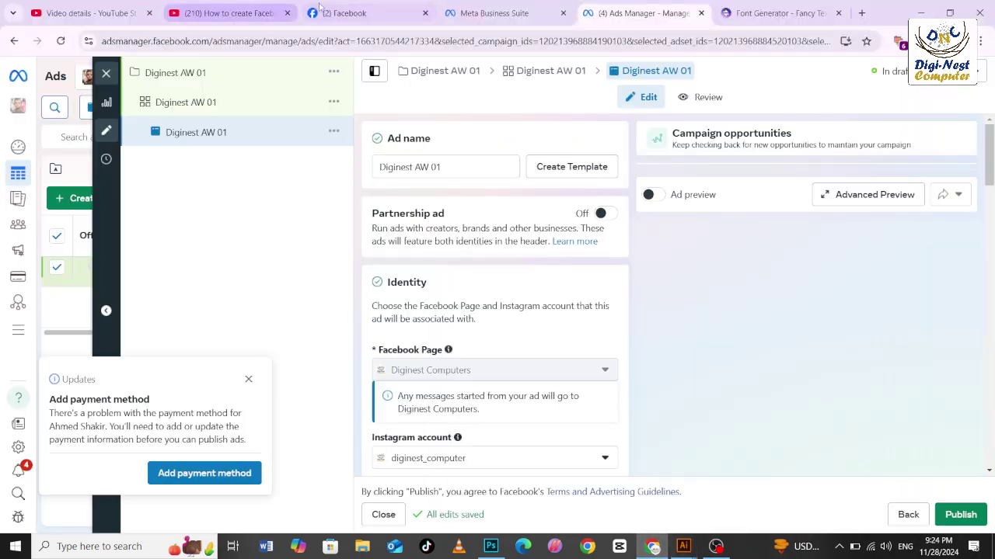
click(817, 15)
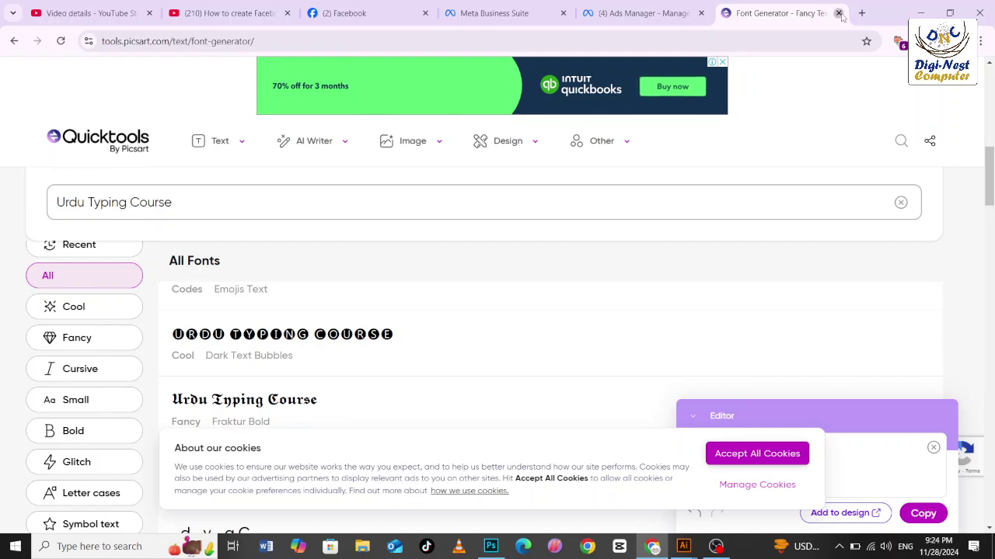
click(838, 13)
key(ctrl+t)
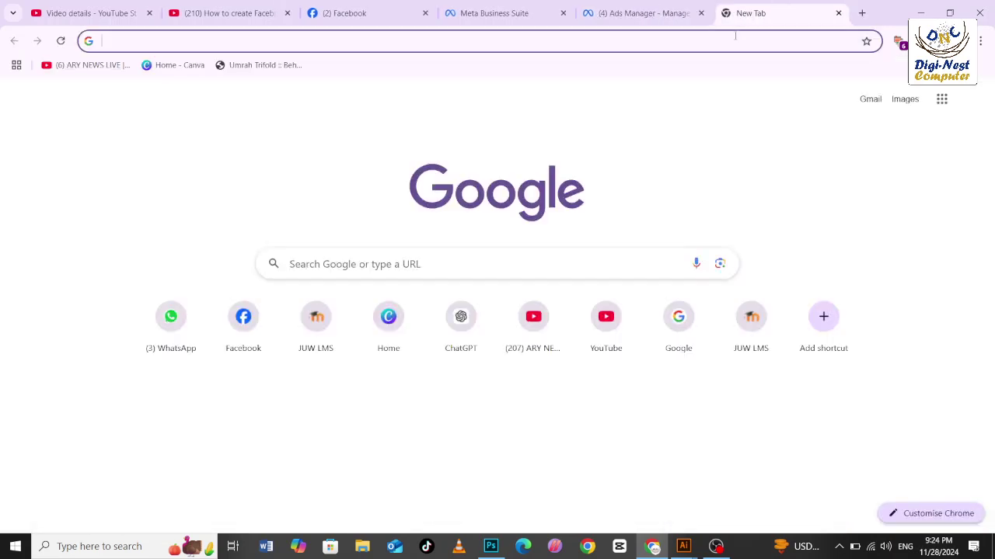
text(pen t)
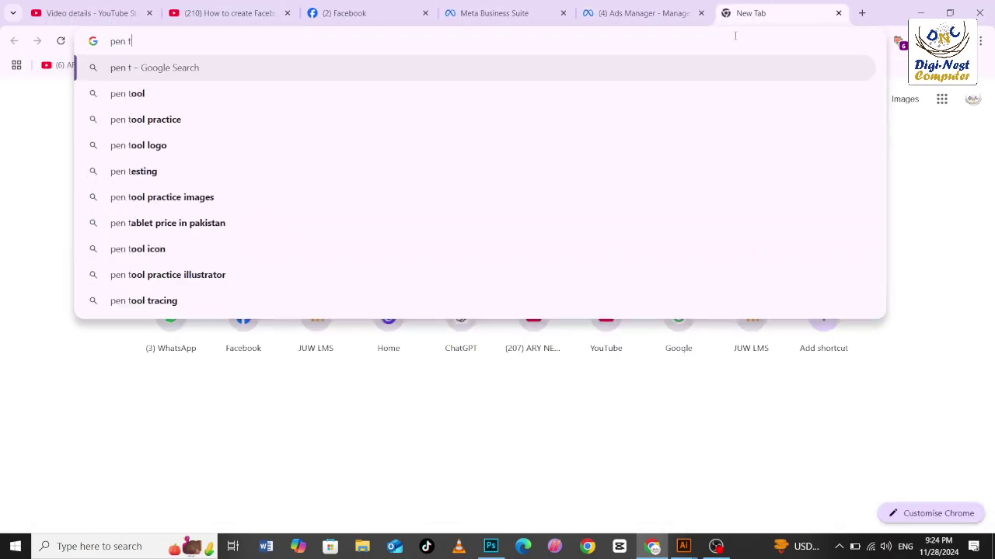
text(ool draw)
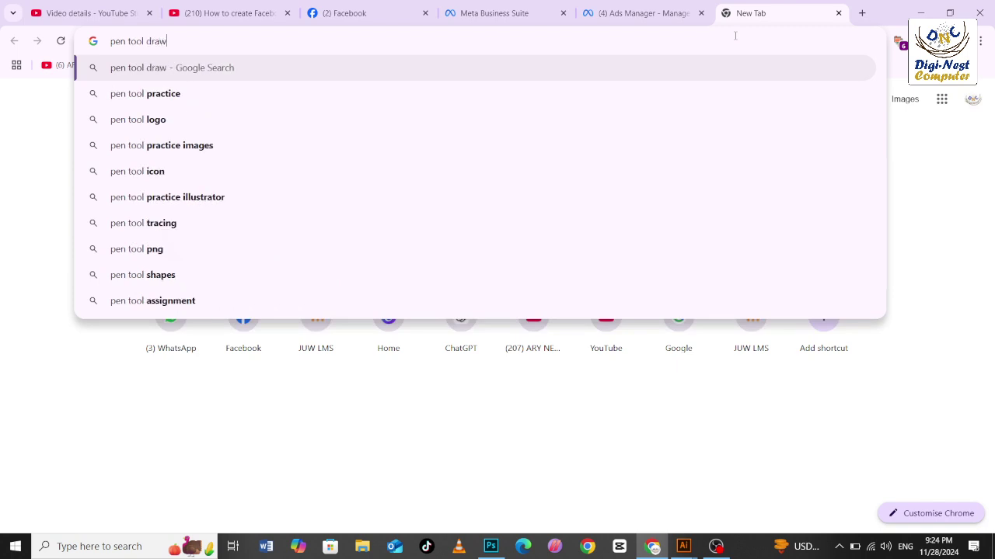
text(ing in)
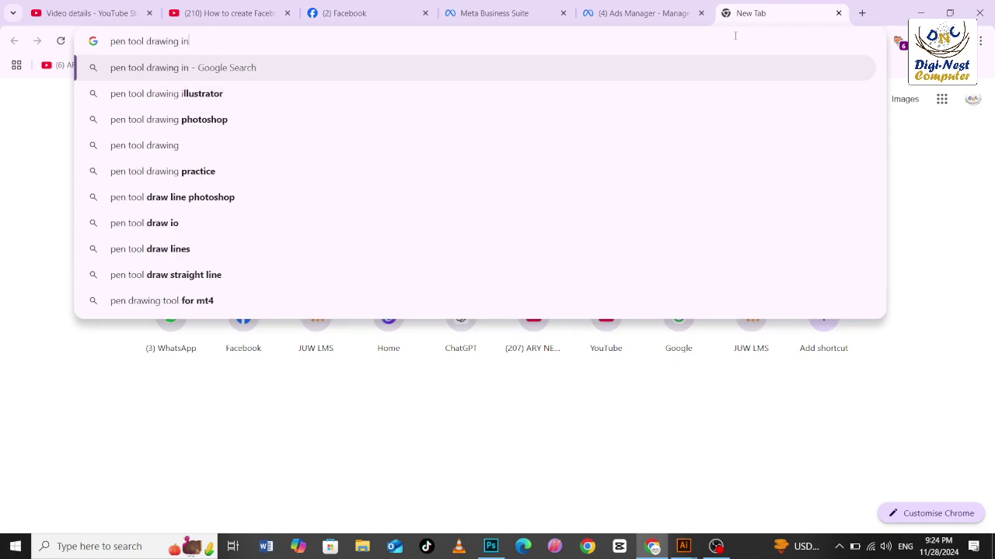
text( illustrator)
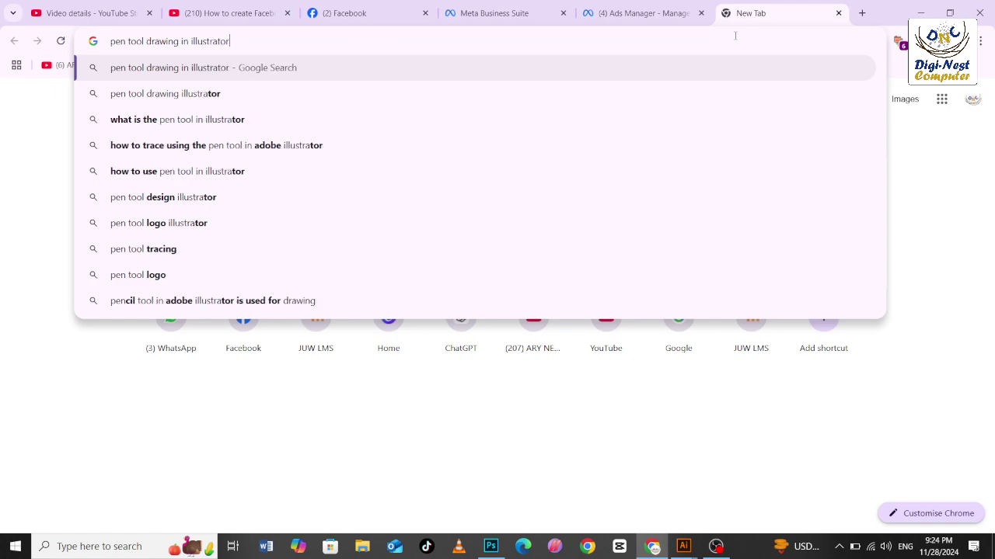
key(Return)
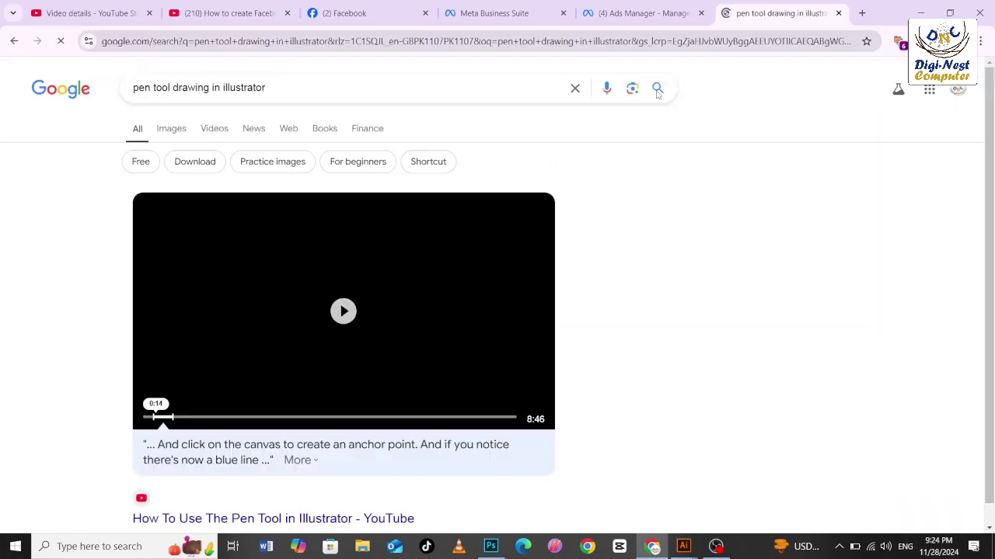
click(171, 127)
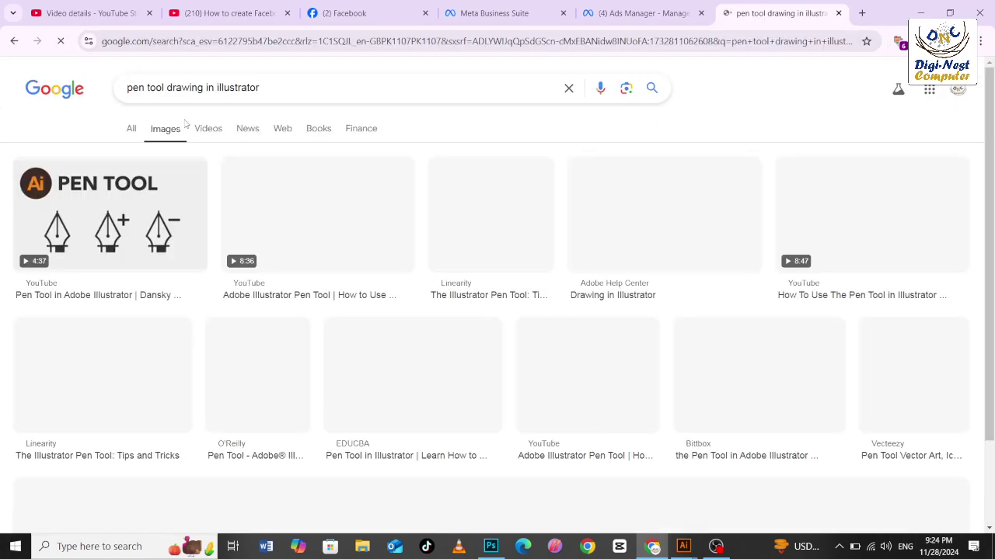
Examine the image results for Pen tool drawings suitable as practice examples, and return to Illustrator
scroll(642, 328, down, 5)
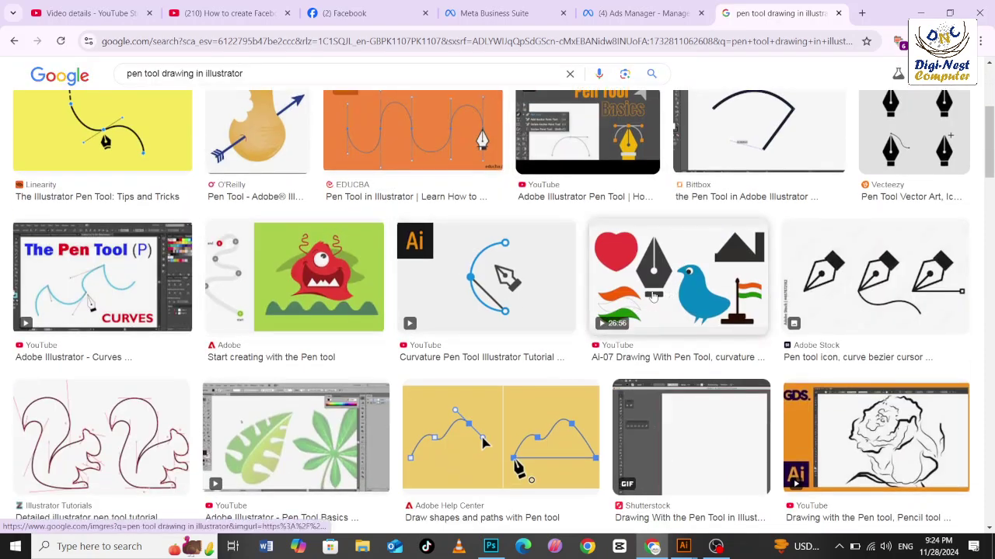
scroll(694, 262, down, 4)
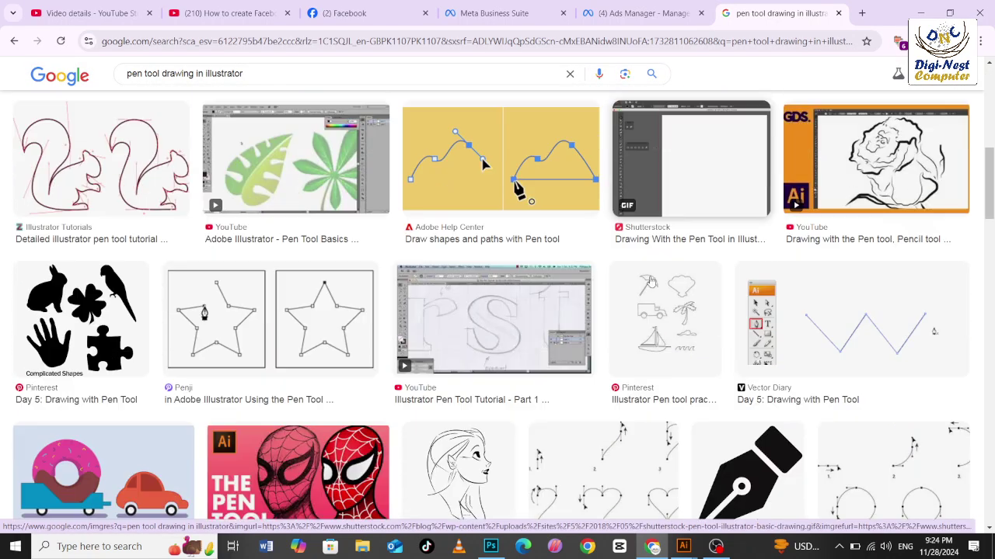
scroll(92, 224, up, 2)
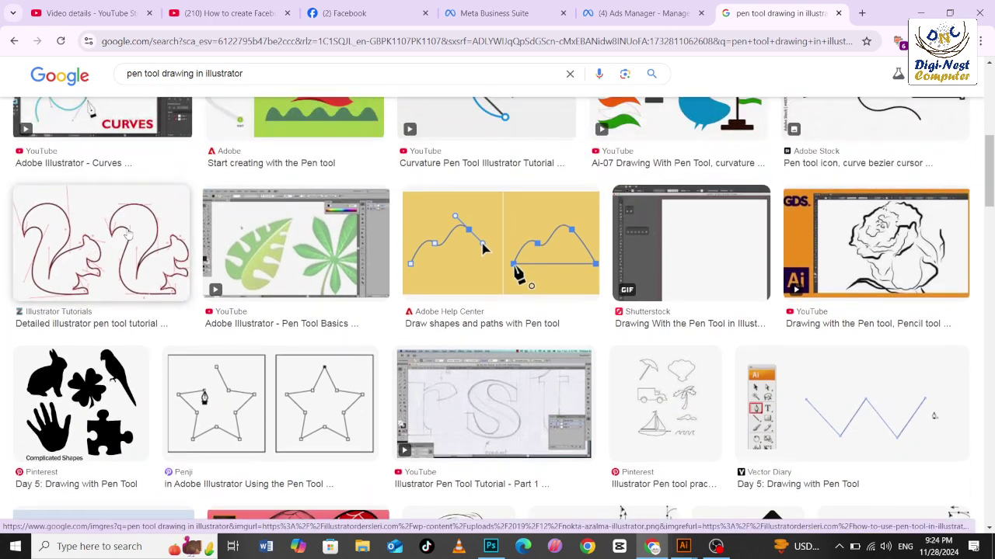
scroll(162, 277, down, 2)
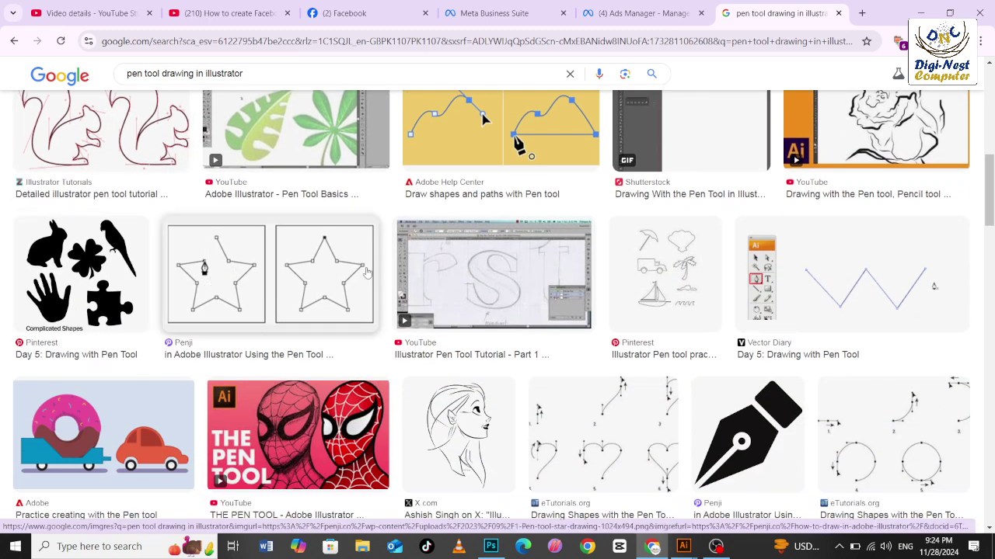
scroll(233, 320, down, 2)
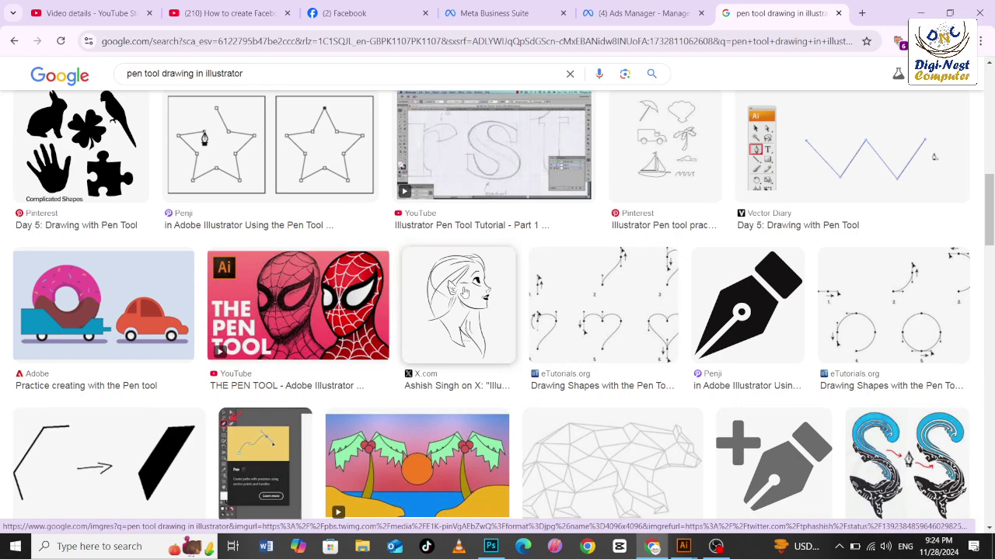
scroll(463, 309, down, 5)
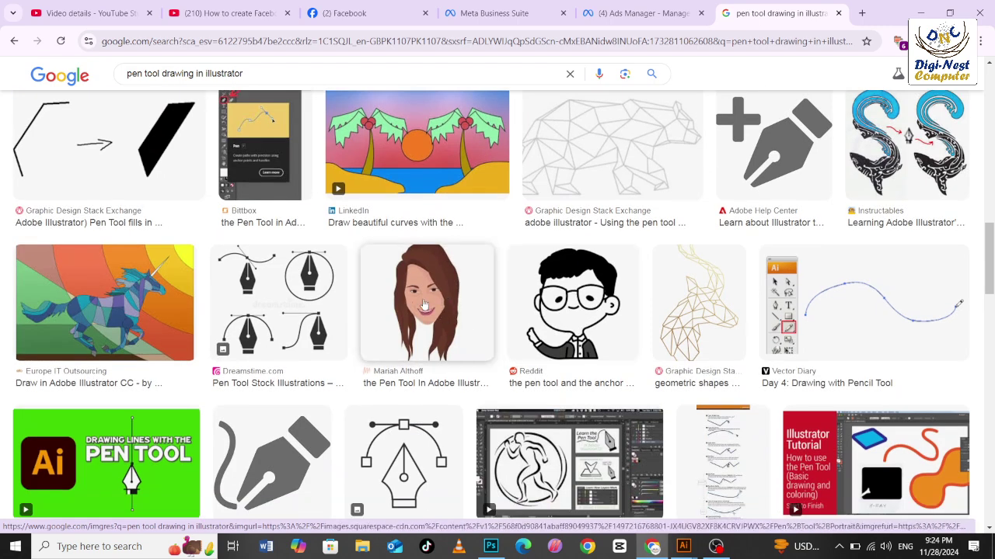
scroll(412, 317, up, 10)
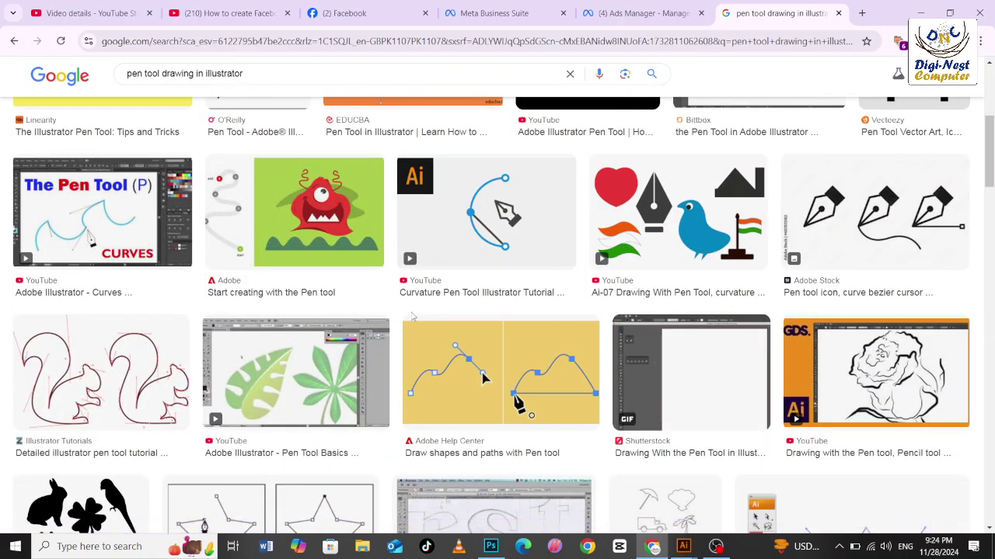
click(919, 8)
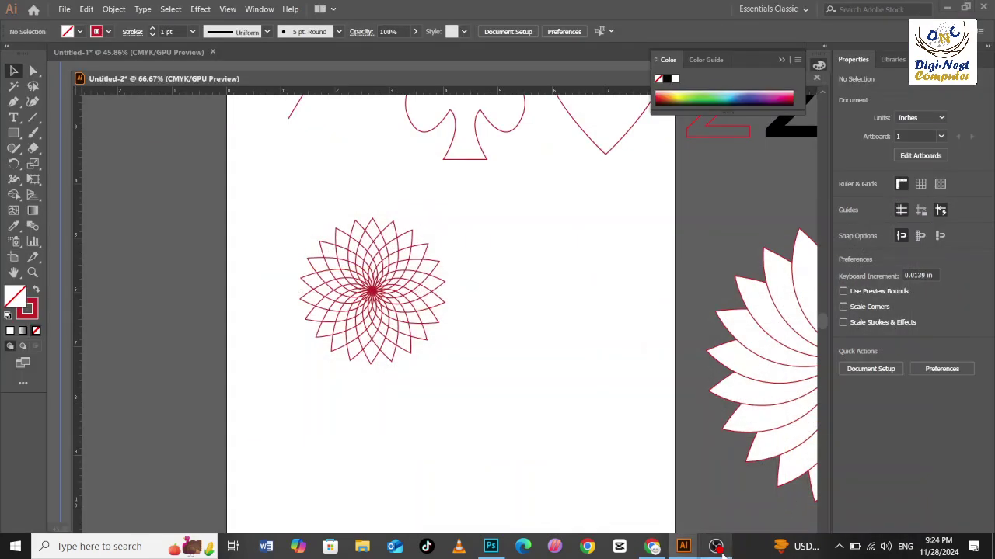